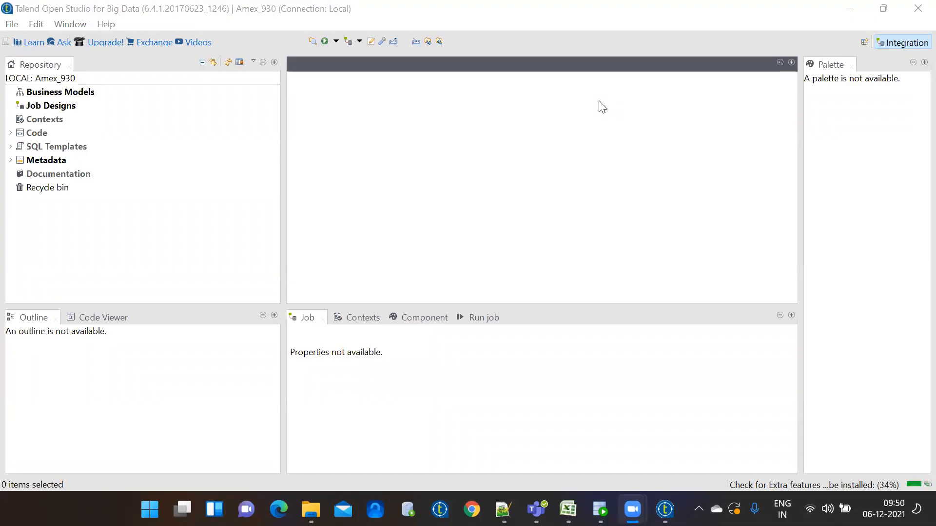
Drag the Repository pane's edge left to give the design workspace more room
left_click(280, 121)
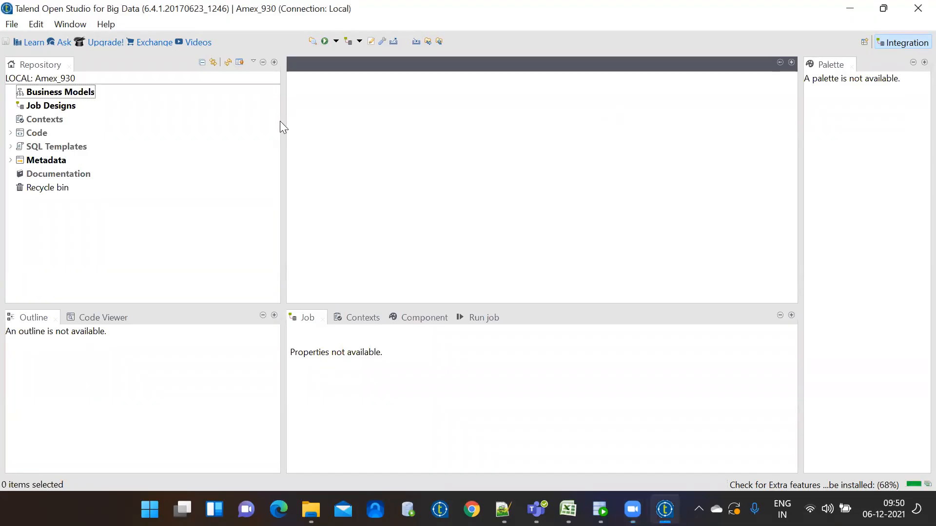
left_click_drag(282, 121, 246, 123)
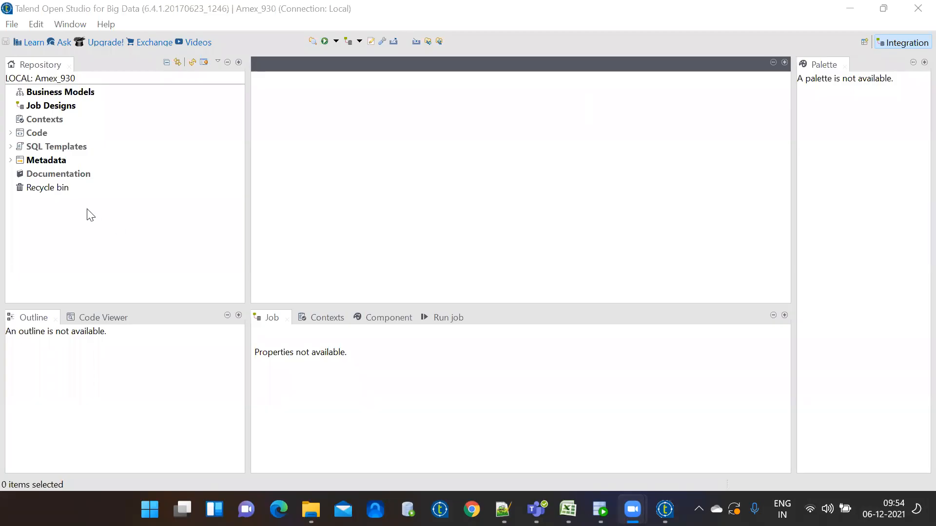
Expand Metadata and choose Create connection from the Db Connections context menu
left_click(10, 161)
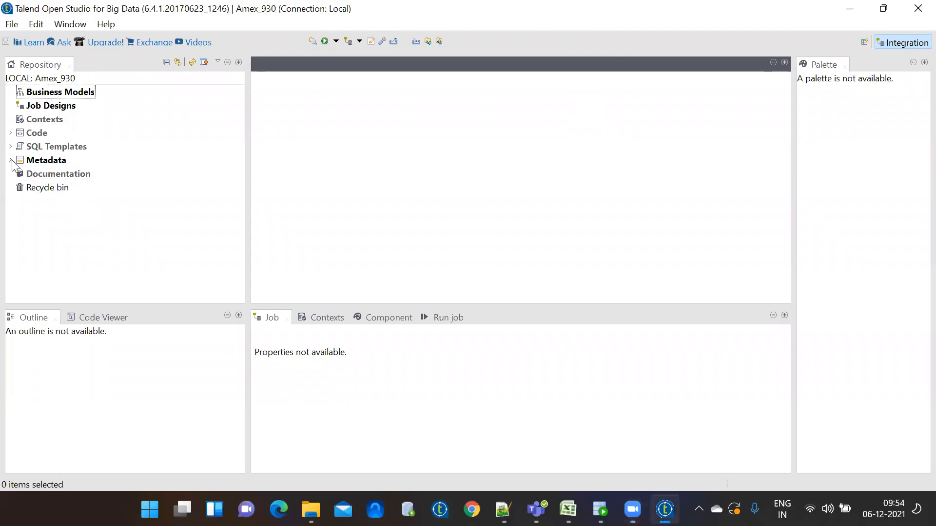
left_click(11, 92)
left_click(10, 160)
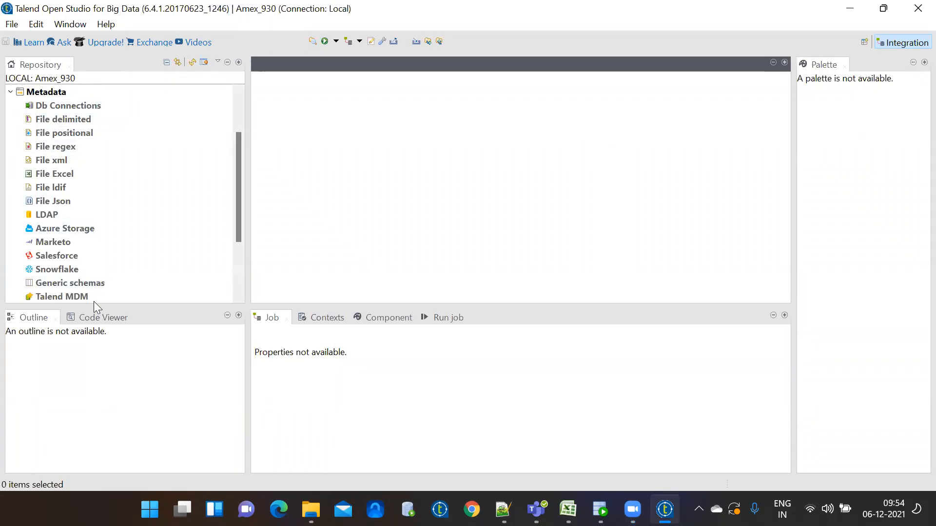
left_click(67, 107)
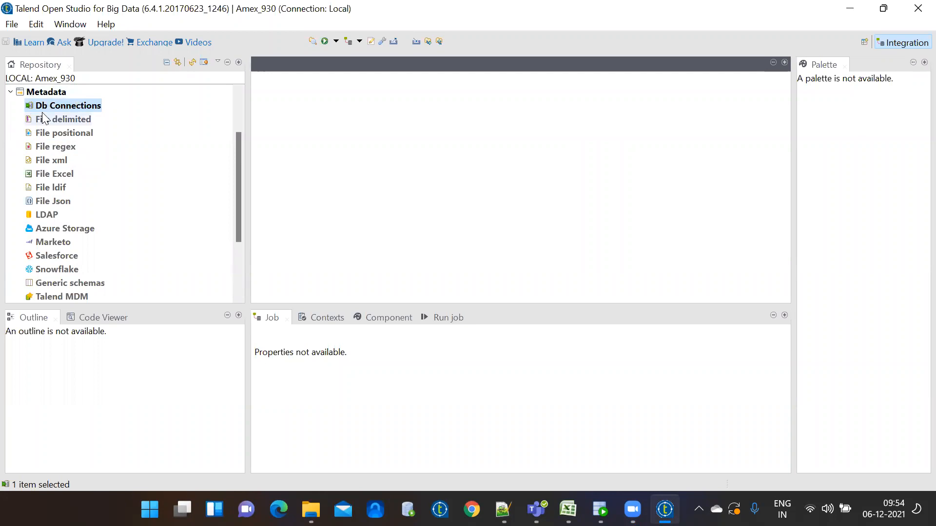
right_click(51, 111)
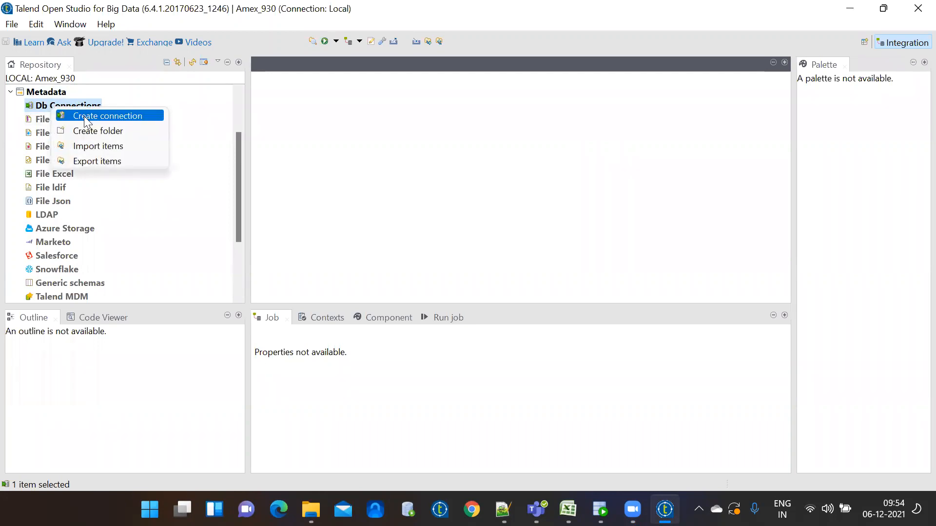
left_click(44, 105)
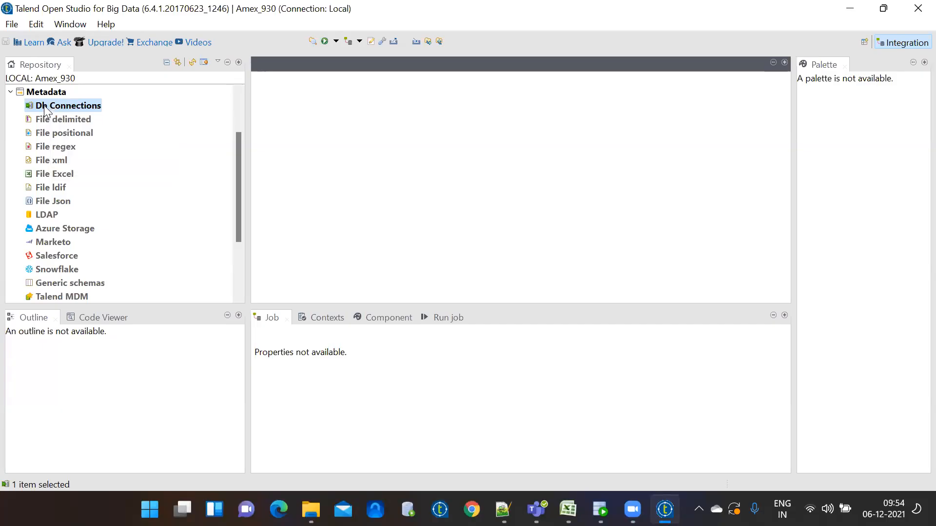
right_click(44, 106)
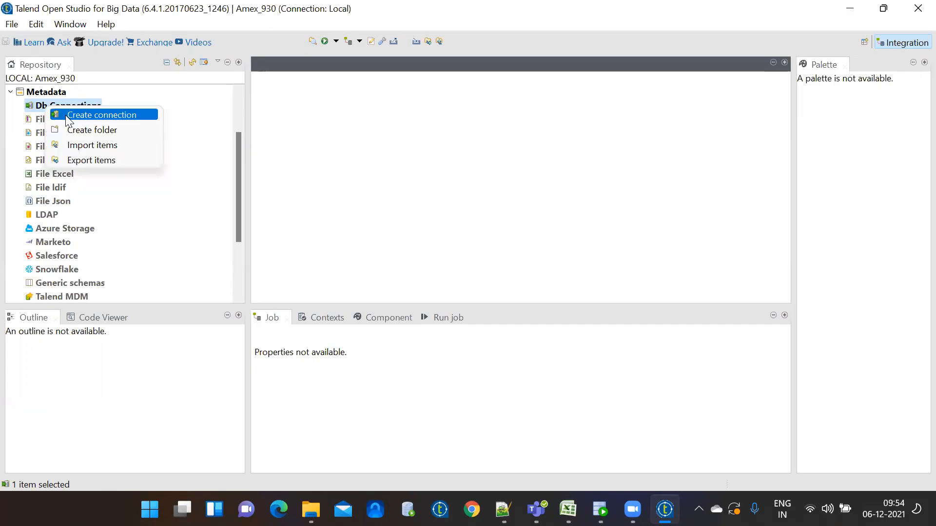
left_click(66, 115)
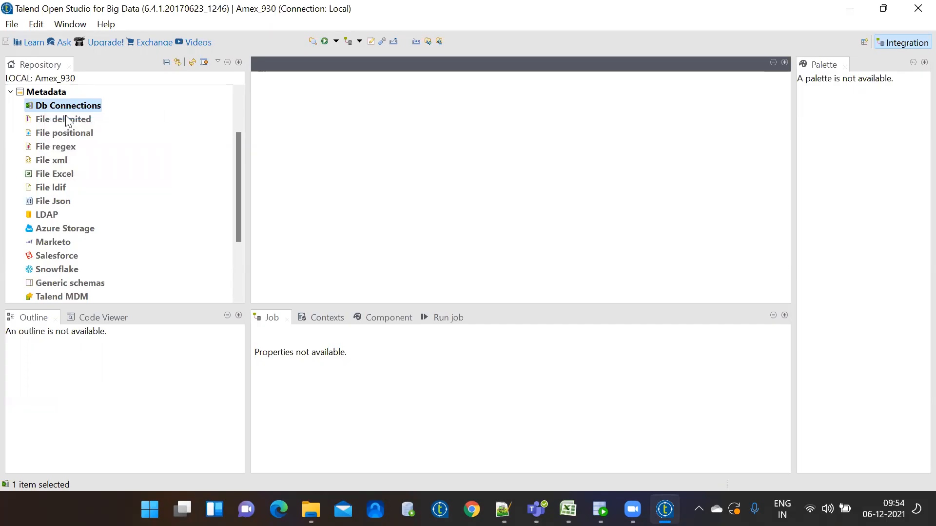
Name the connection oracle_dev and advance to step 2 of the wizard
type("or")
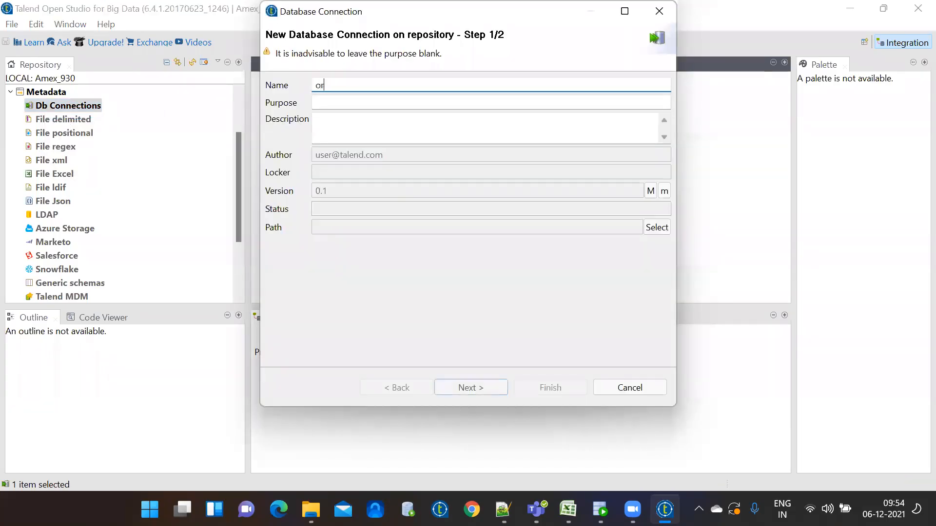
type("acle_dev")
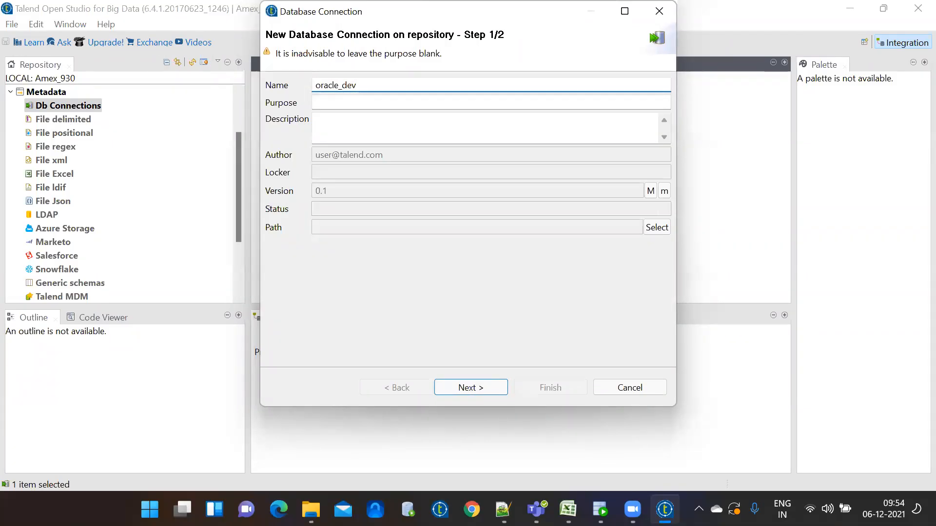
left_click(472, 388)
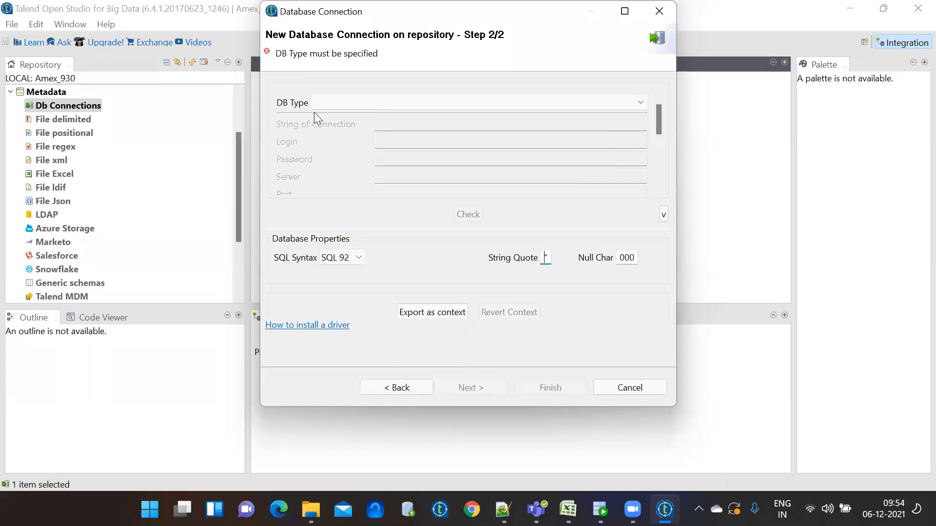
Set the DB Type to Oracle with service name from the database type list
left_click(640, 102)
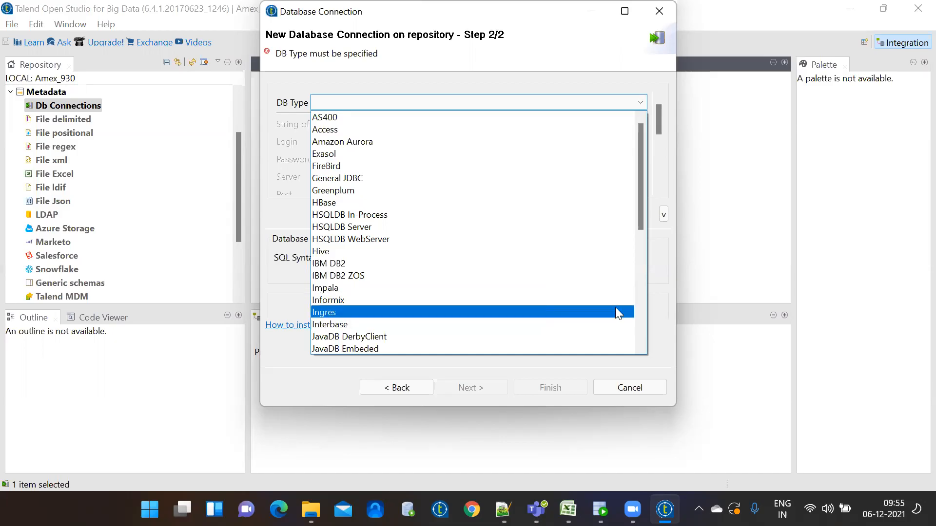
left_click(640, 347)
left_click(640, 347)
left_click(640, 347)
left_click(640, 347)
left_click(640, 347)
left_click(640, 347)
left_click(641, 347)
left_click(640, 347)
left_click(641, 347)
left_click(641, 347)
left_click(640, 347)
left_click(640, 347)
left_click(640, 347)
left_click(640, 347)
left_click(641, 347)
left_click(640, 347)
left_click(640, 347)
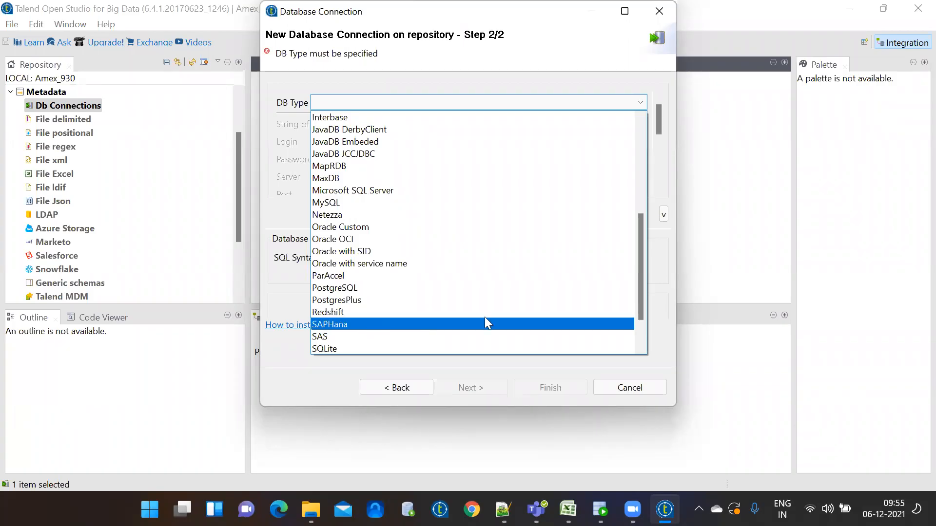
scroll(641, 338, "down", 2)
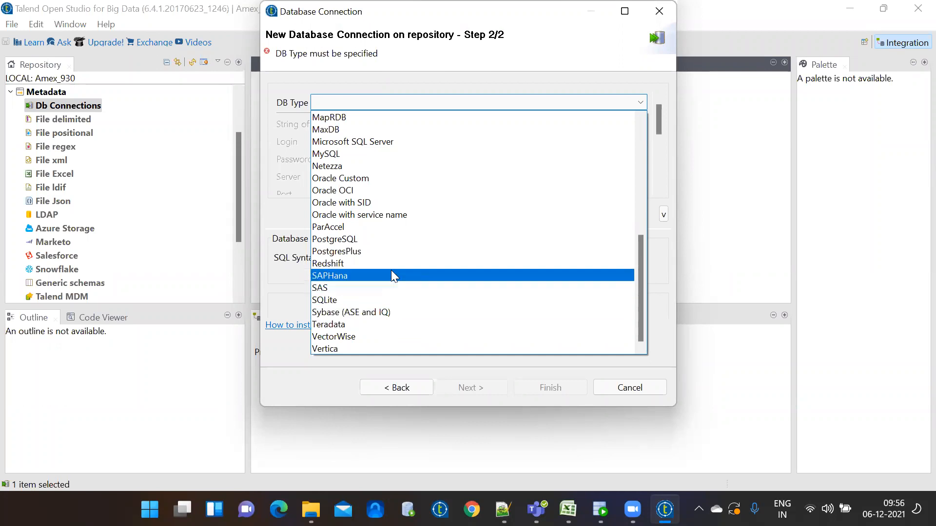
left_click(394, 218)
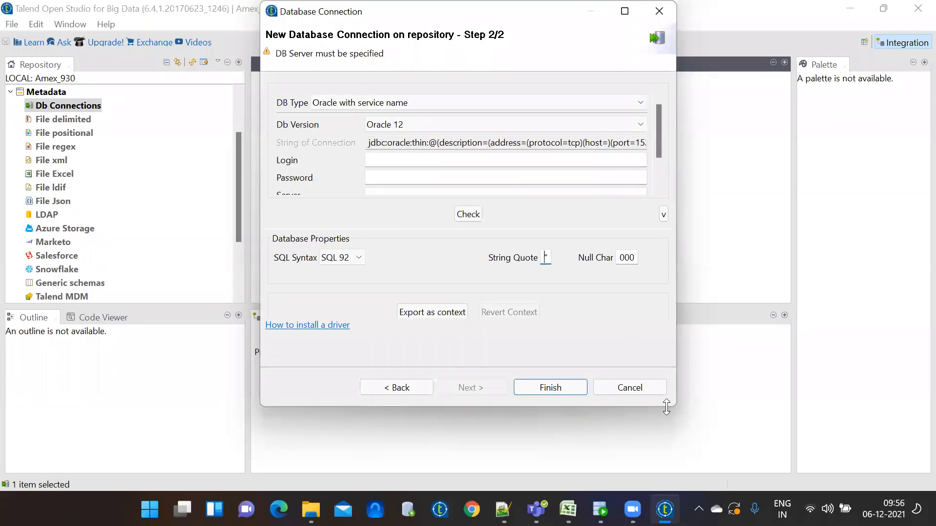
Enlarge the wizard dialog and enter the database login name
left_click_drag(666, 406, 666, 476)
left_click(412, 161)
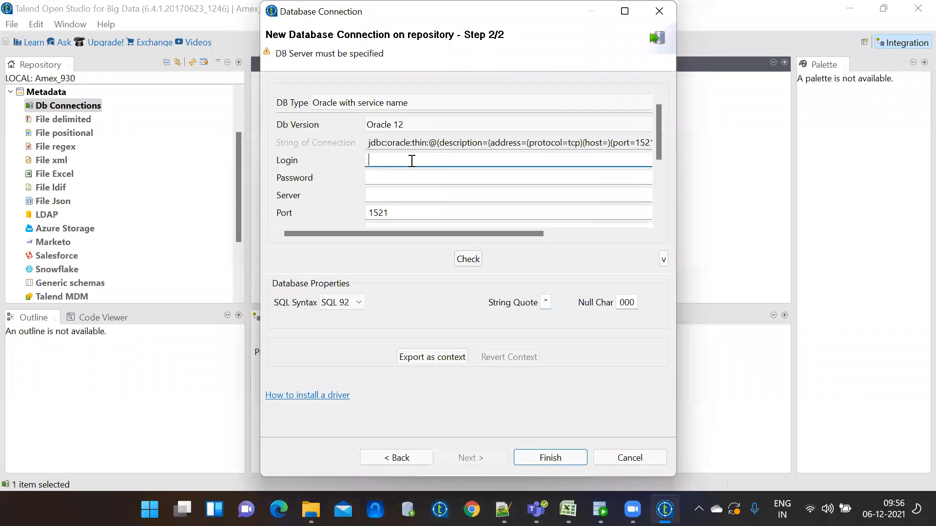
type("system")
Enter the password, server localhost and service name xe; Check reports success detecting ORACLE 11
key("Tab")
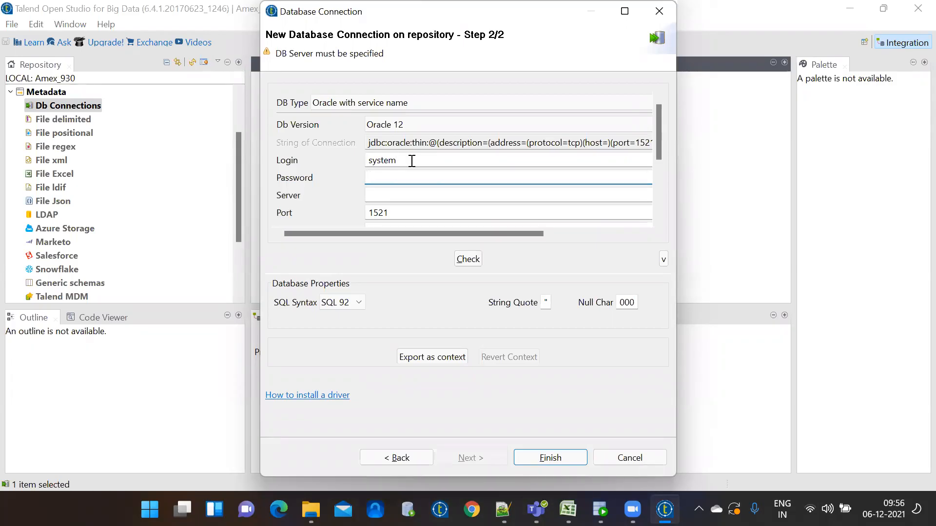
type("password")
left_click(389, 195)
type("localhost")
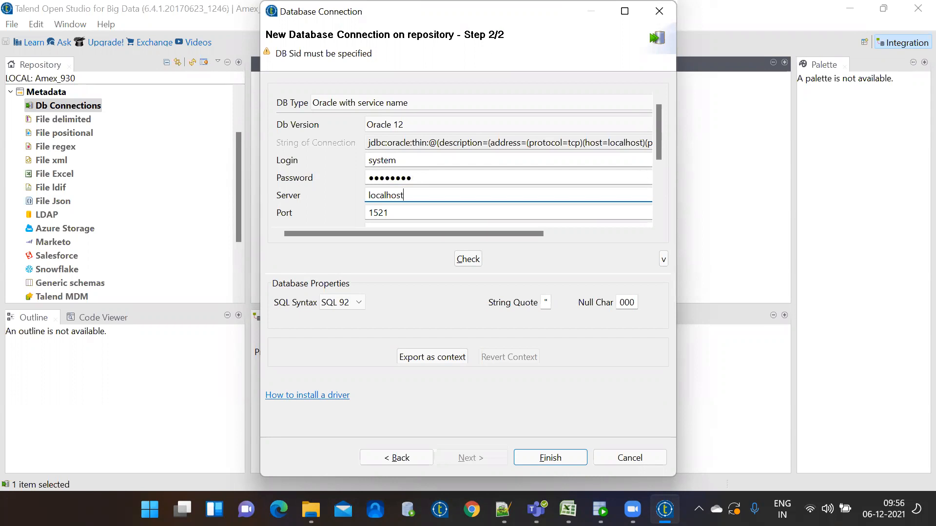
left_click(389, 212)
scroll(659, 140, "down", 1)
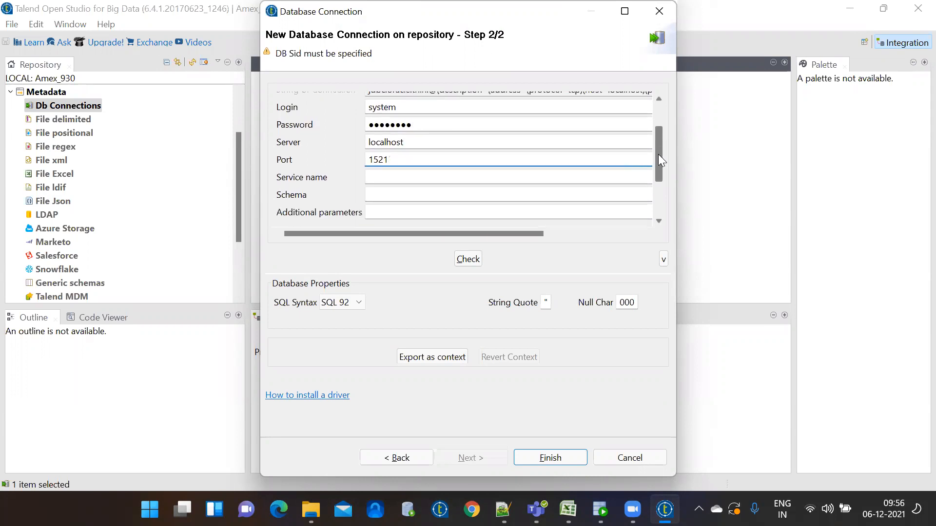
left_click(388, 171)
type("xe")
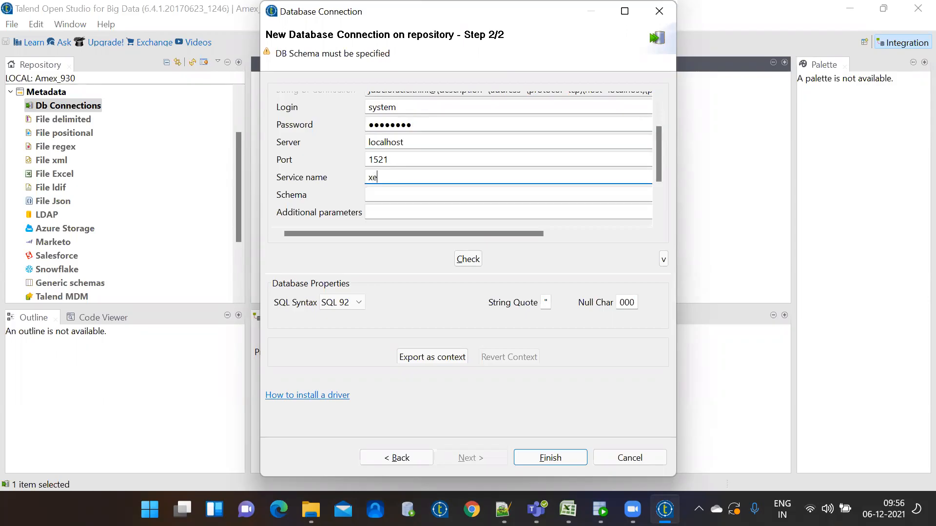
left_click(467, 259)
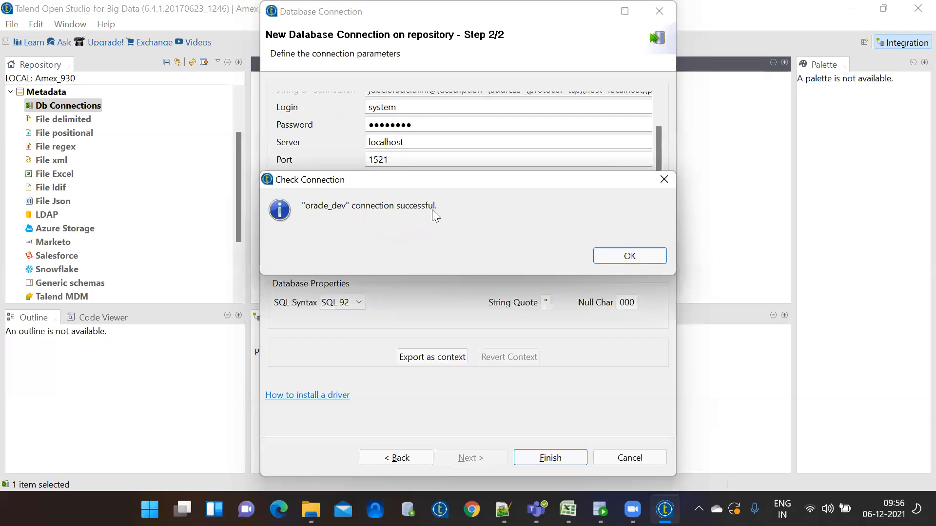
left_click(626, 258)
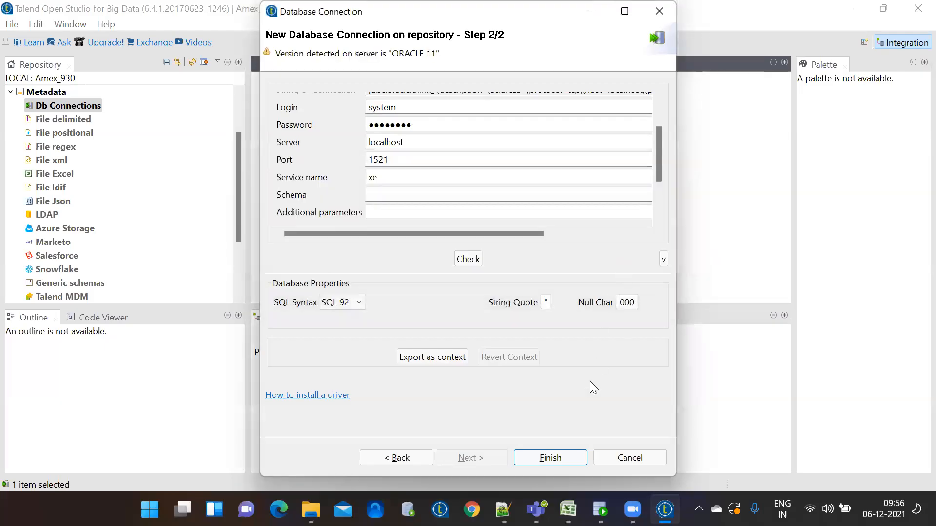
Finish the wizard and expand Db Connections to show the saved oracle_dev 0.1
left_click(554, 462)
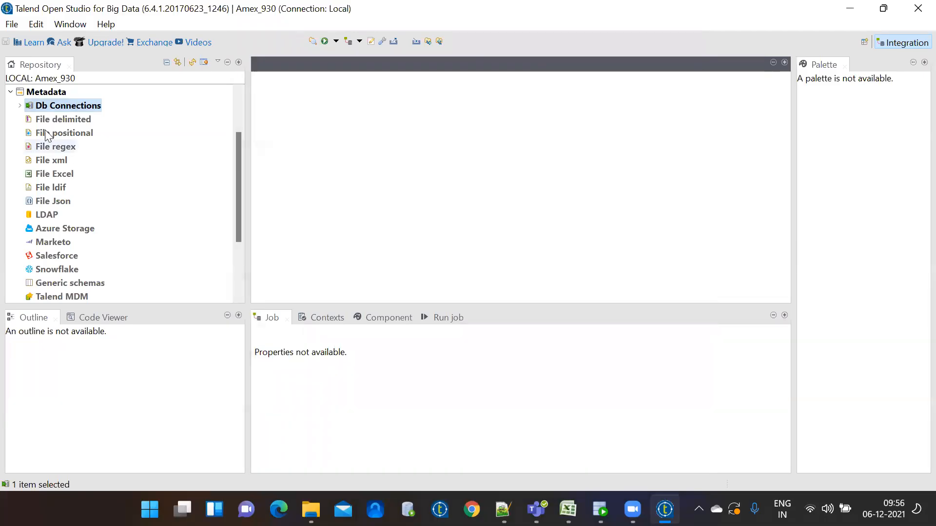
left_click(20, 105)
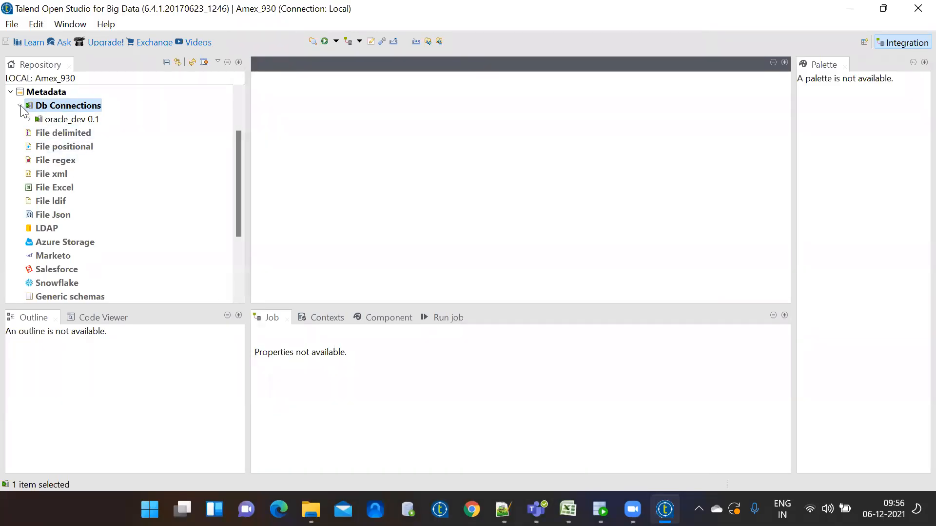
left_click(20, 106)
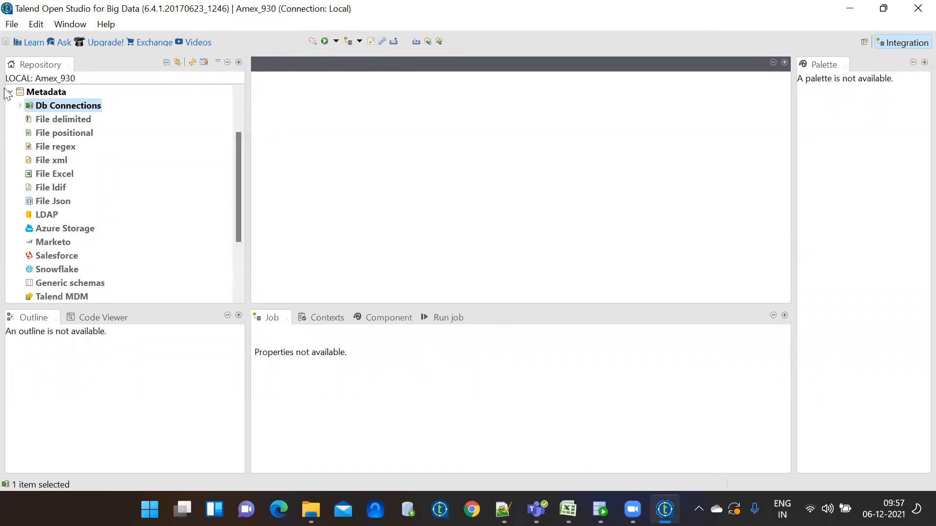
left_click(10, 92)
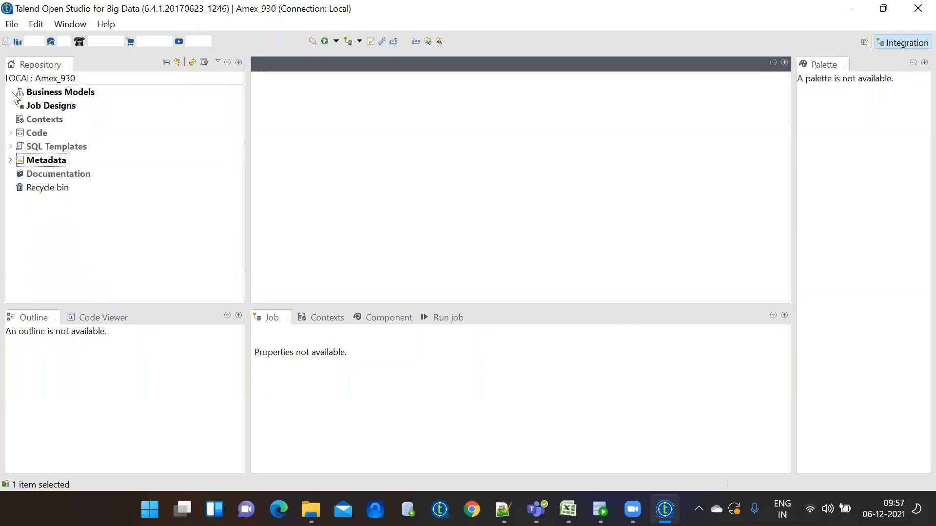
left_click(10, 160)
left_click(47, 105)
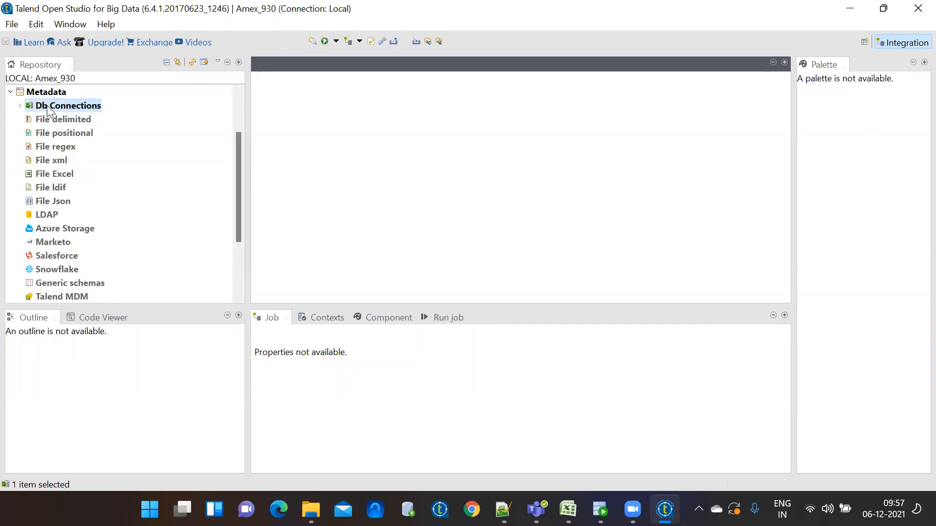
right_click(47, 105)
left_click(20, 104)
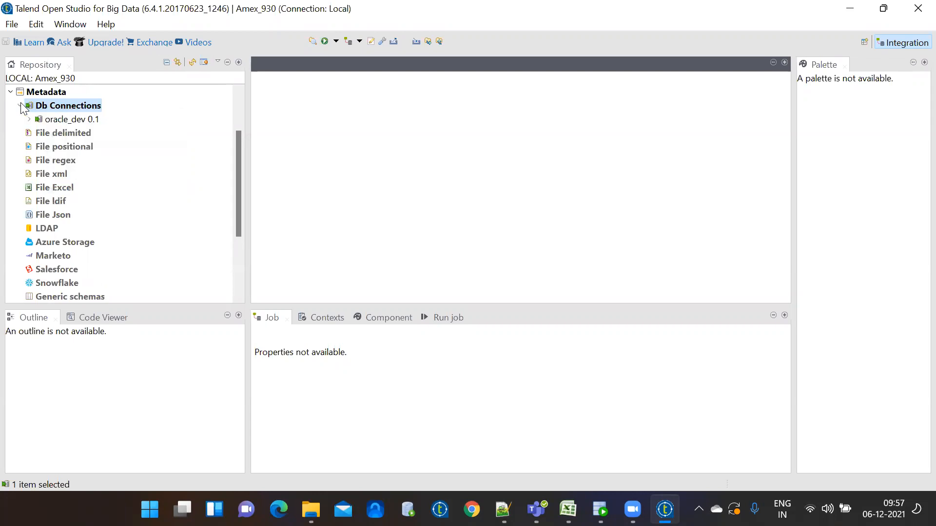
left_click(20, 104)
left_click(21, 103)
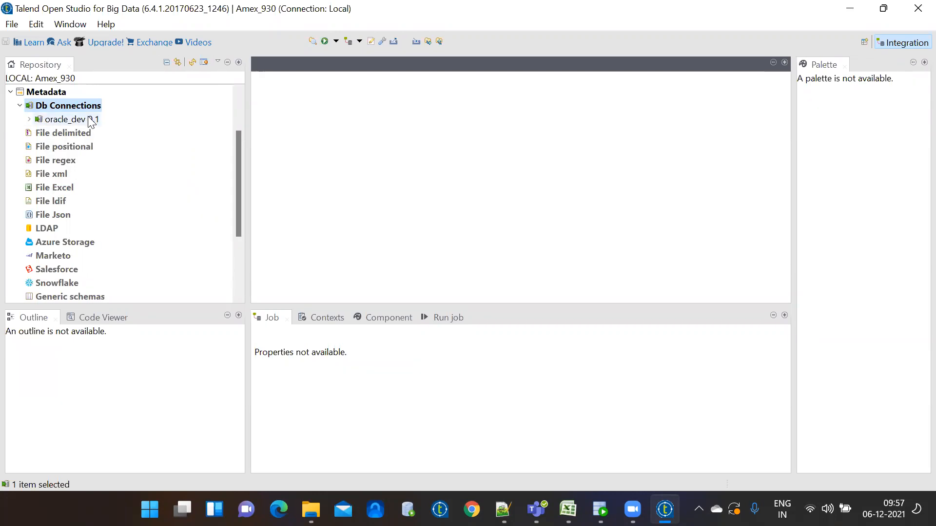
Create another Db Connections entry named oracle_localhost and advance to step 2
left_click(19, 106)
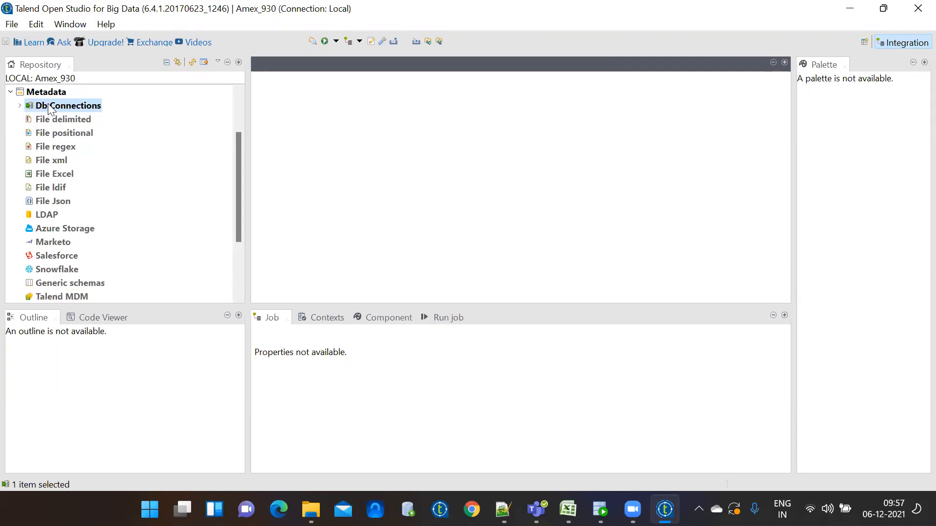
right_click(49, 107)
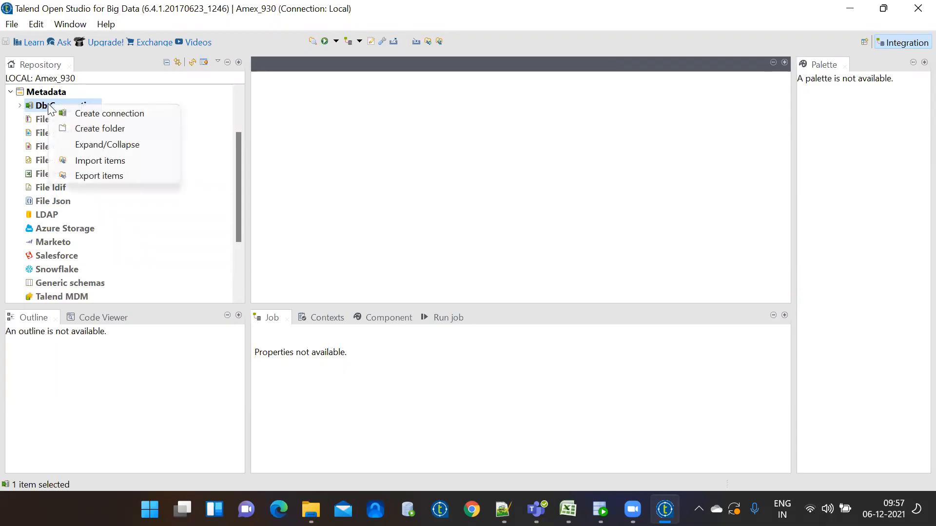
left_click(71, 114)
type("orac")
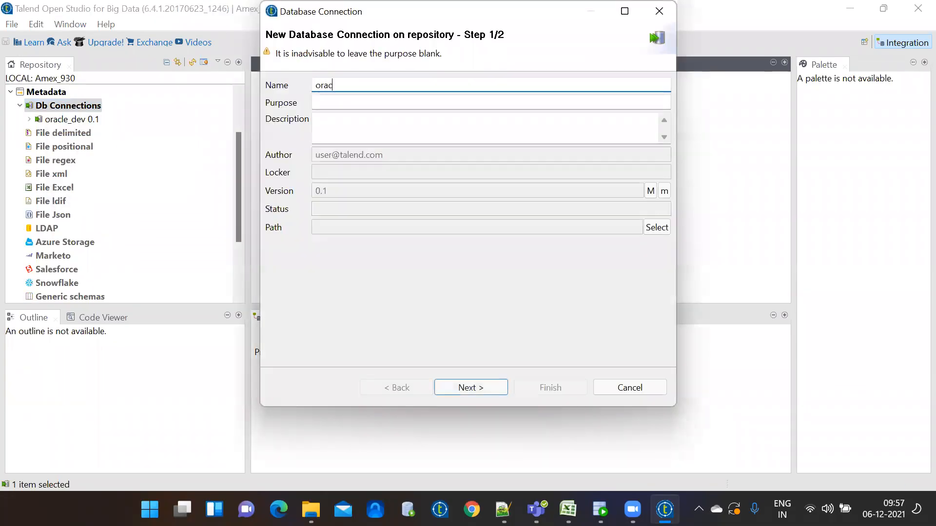
type("le_lo")
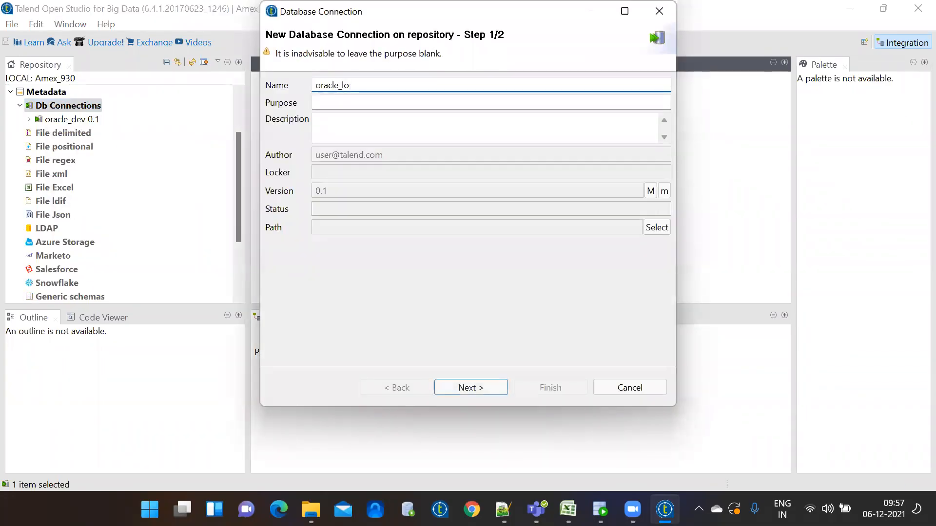
type("calhost")
left_click(463, 387)
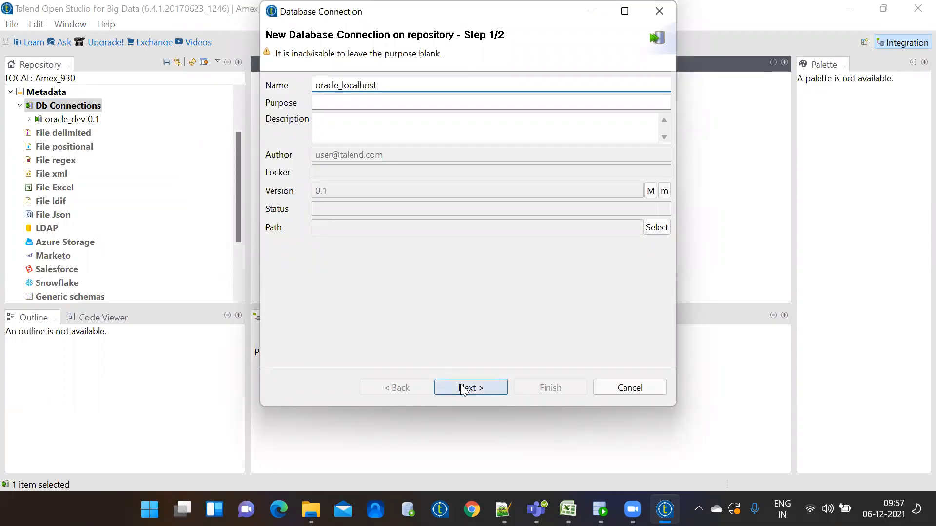
Choose Oracle with service name as DB type after briefly selecting ParAccel
left_click(523, 101)
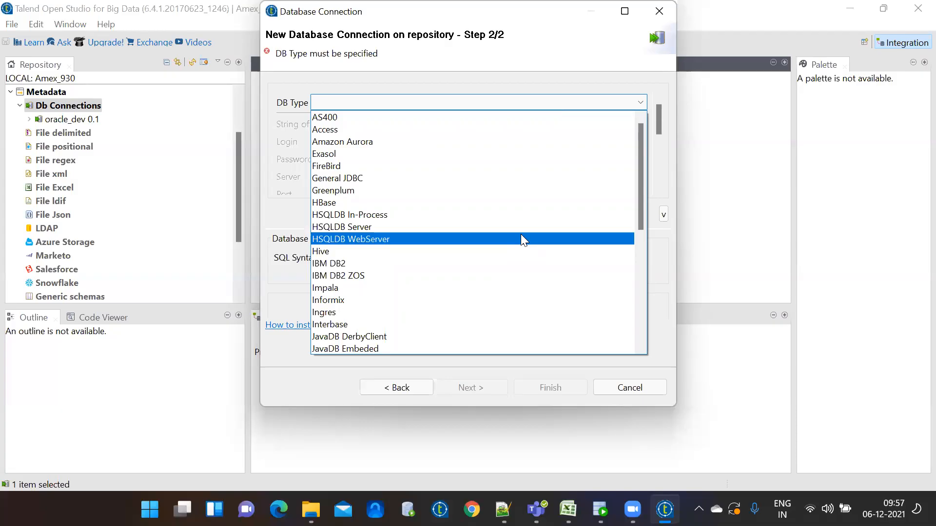
left_click_drag(642, 205, 642, 301)
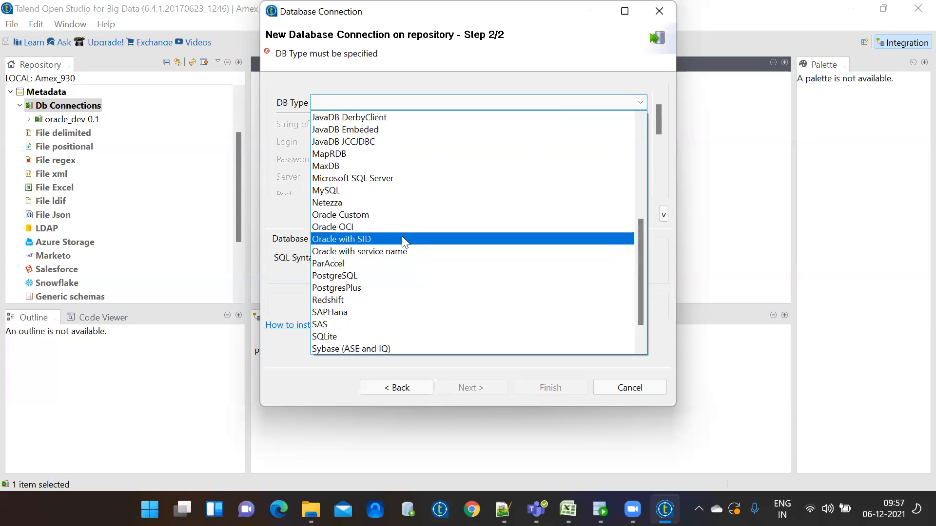
left_click(409, 259)
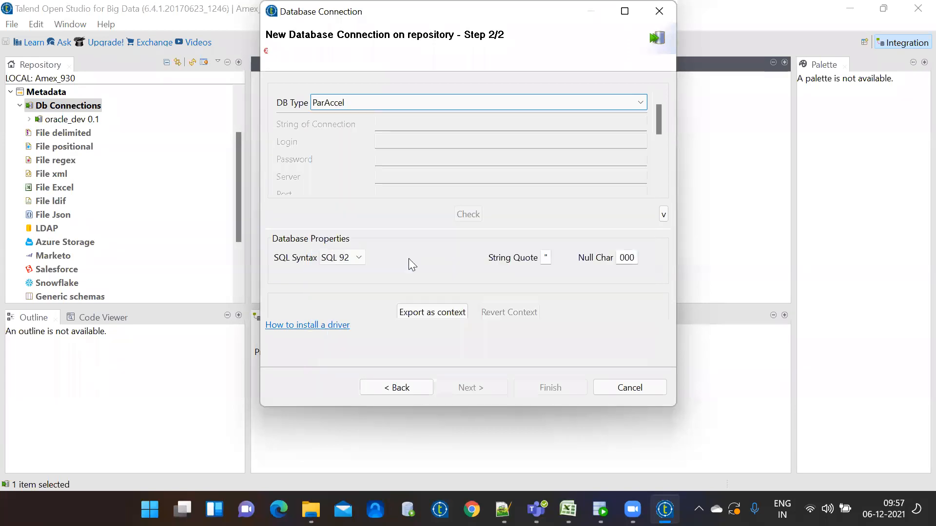
left_click(639, 103)
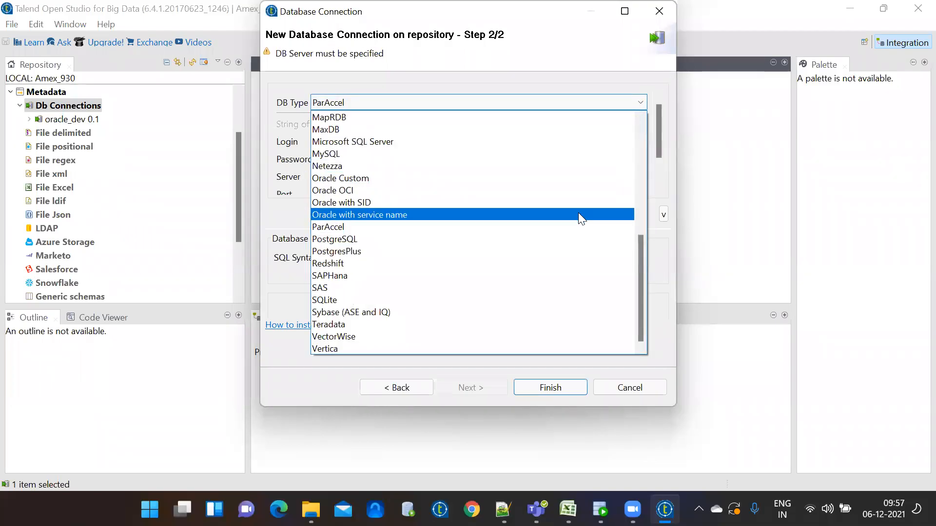
left_click(580, 215)
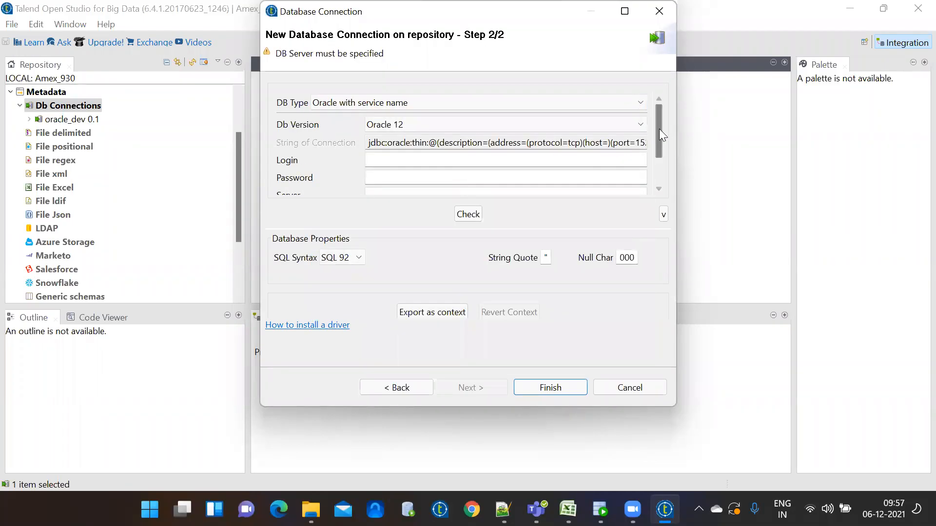
Enter the login, password, server localhost and service name xe, then run Check
left_click_drag(658, 128, 658, 151)
left_click(447, 122)
type("system")
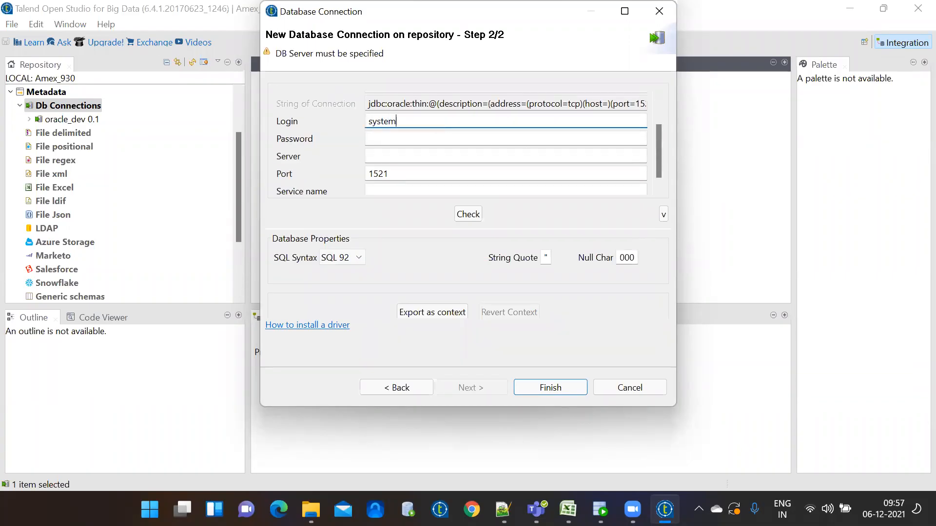
left_click(401, 139)
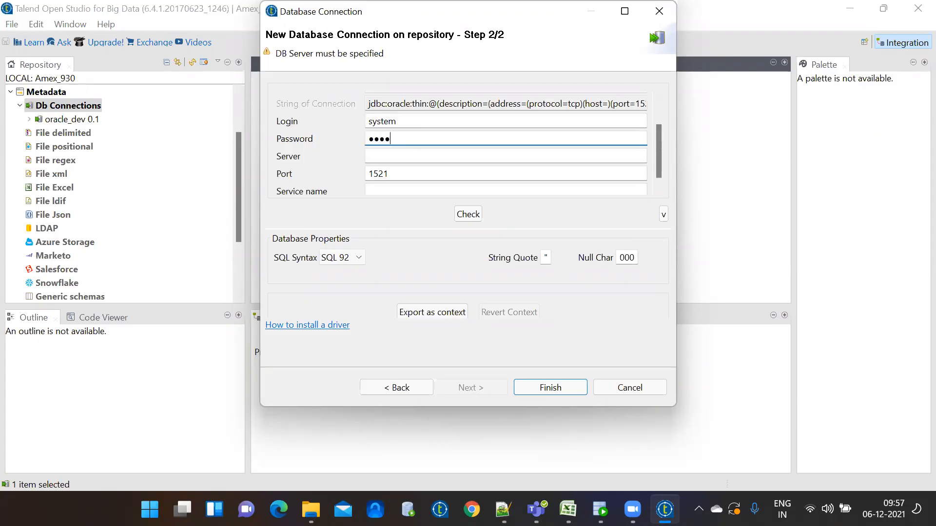
left_click(402, 155)
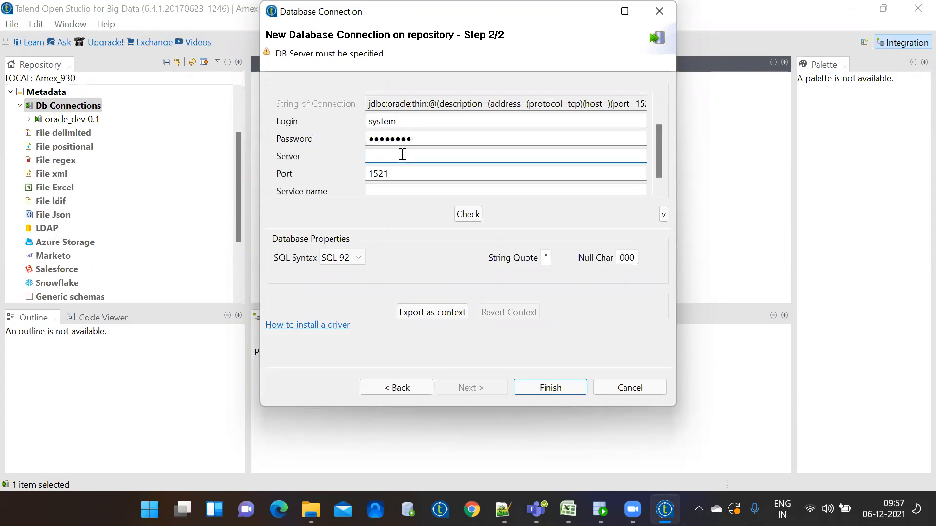
type("localhost")
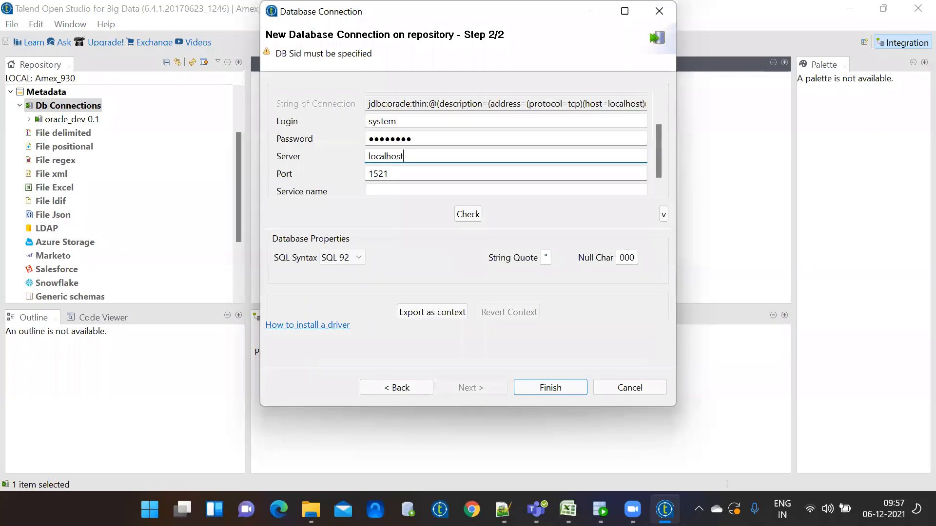
left_click(393, 188)
type("xe")
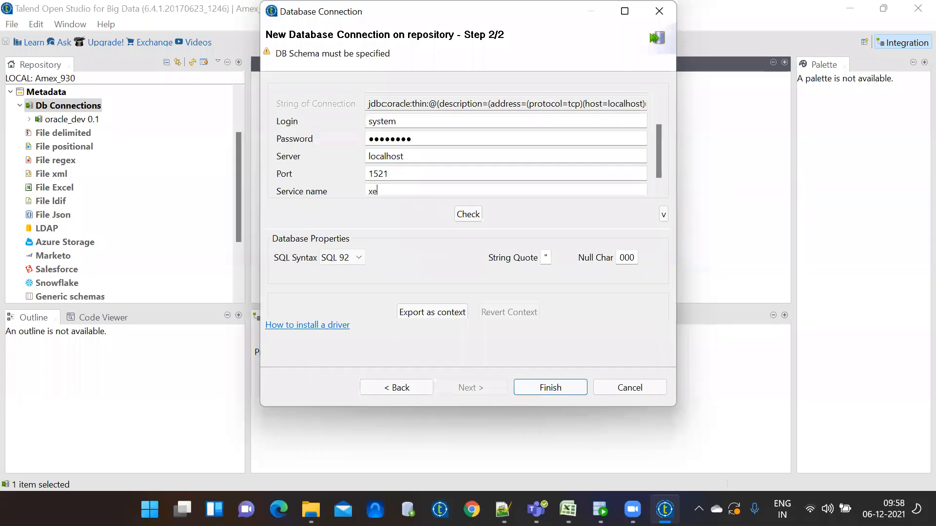
left_click(469, 215)
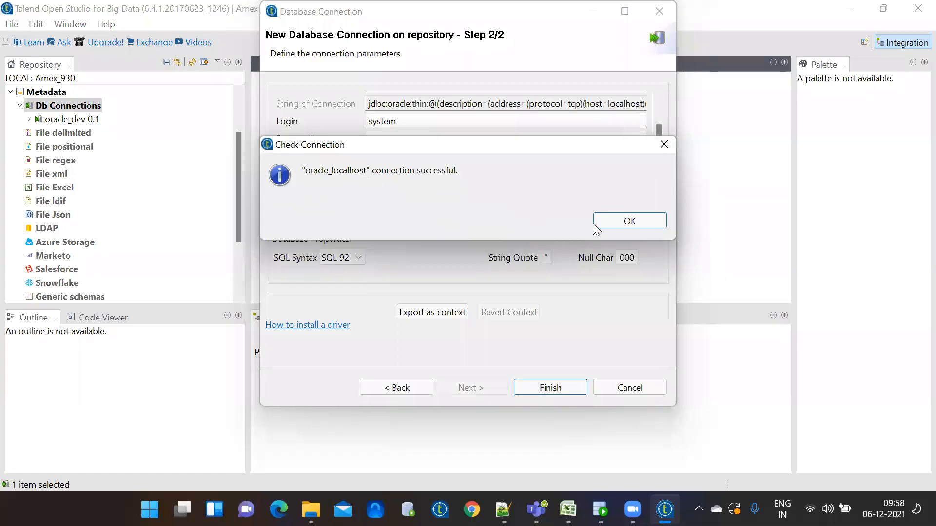
Dismiss the success message and finish, saving oracle_localhost 0.1 under Db Connections
left_click(640, 222)
left_click(544, 387)
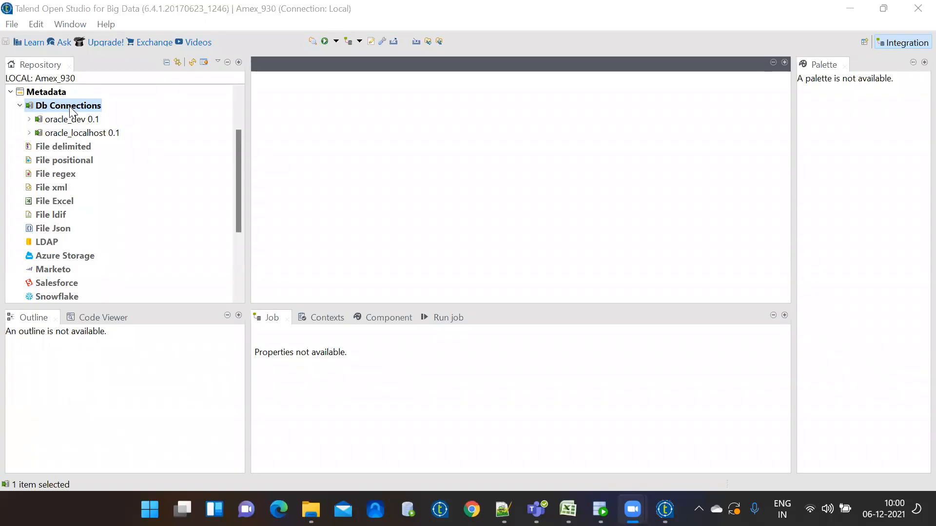
Create a new connection under Db Connections and name it oracle_amex
right_click(66, 106)
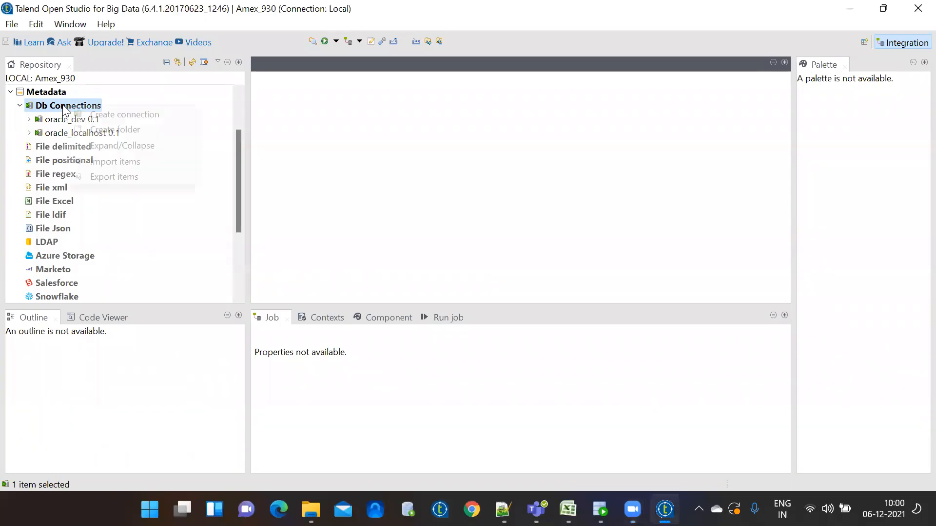
left_click(104, 115)
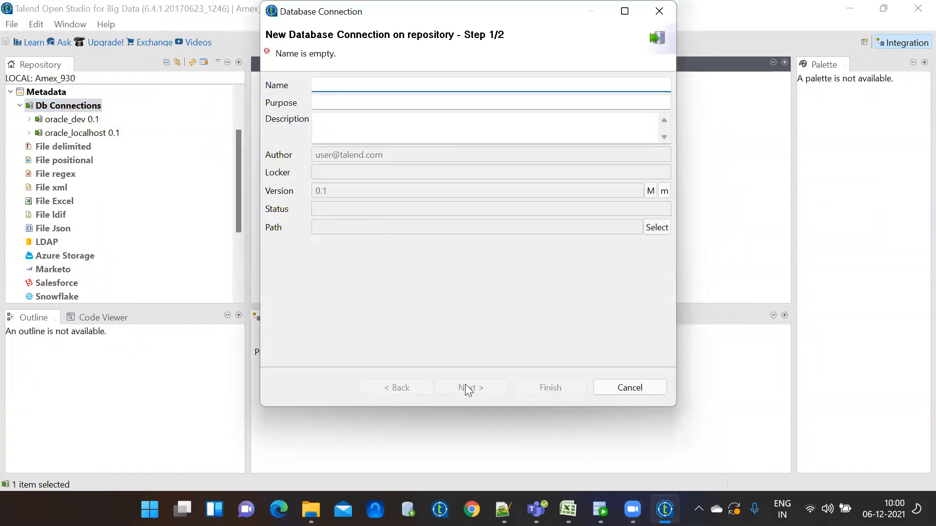
type("oracl")
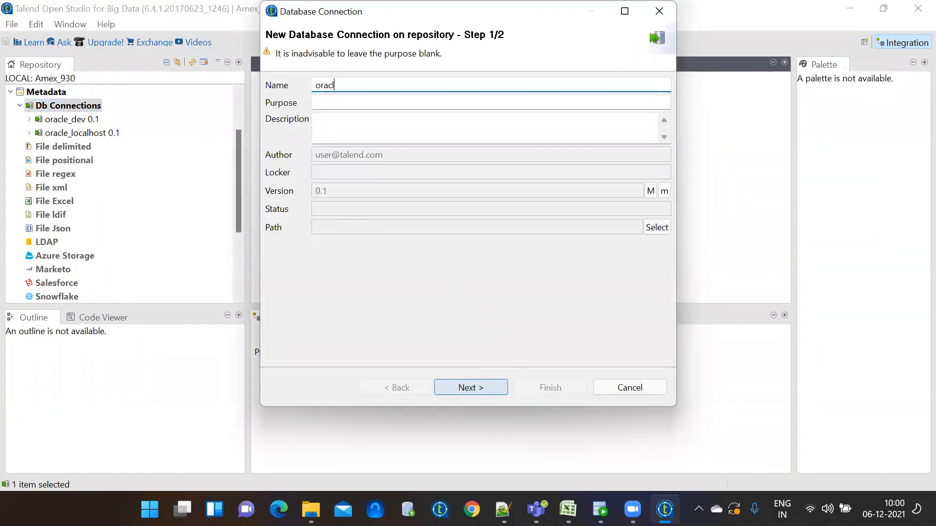
type("e_ames")
key("BackSpace")
type("x")
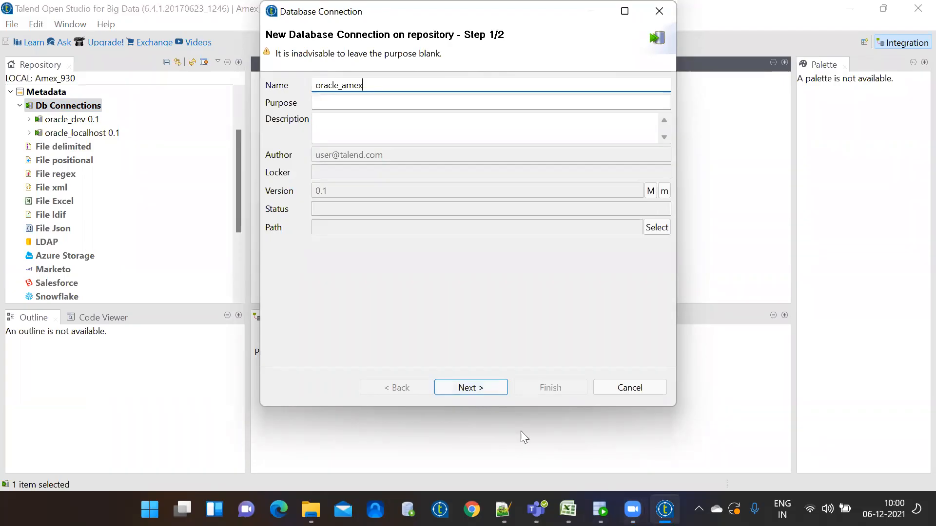
On step 2, set the DB type to Oracle with service name (Oracle 12) and select the Login and Password fields
left_click(470, 390)
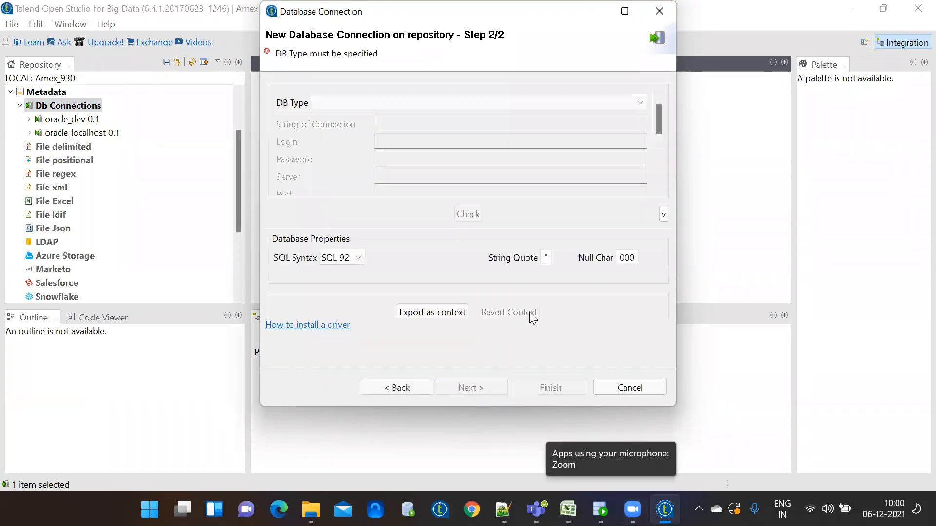
left_click(601, 105)
key("o")
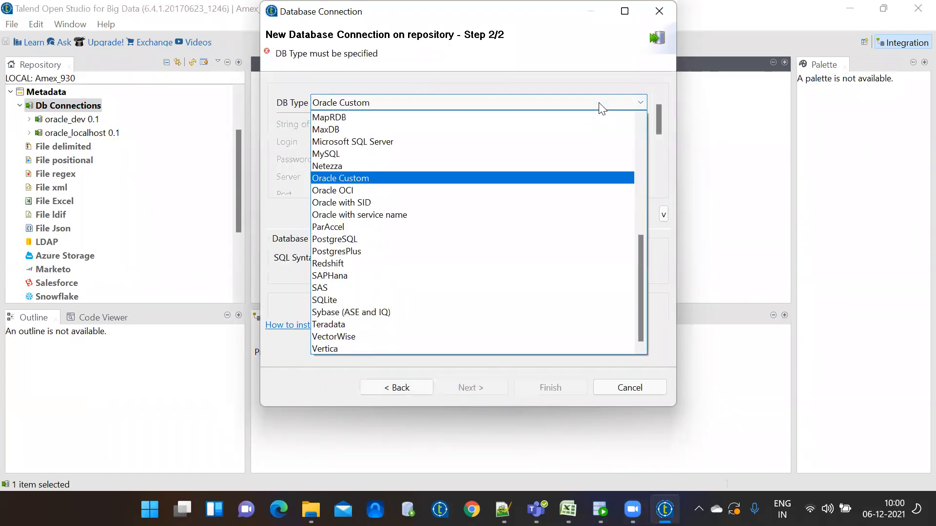
left_click(455, 214)
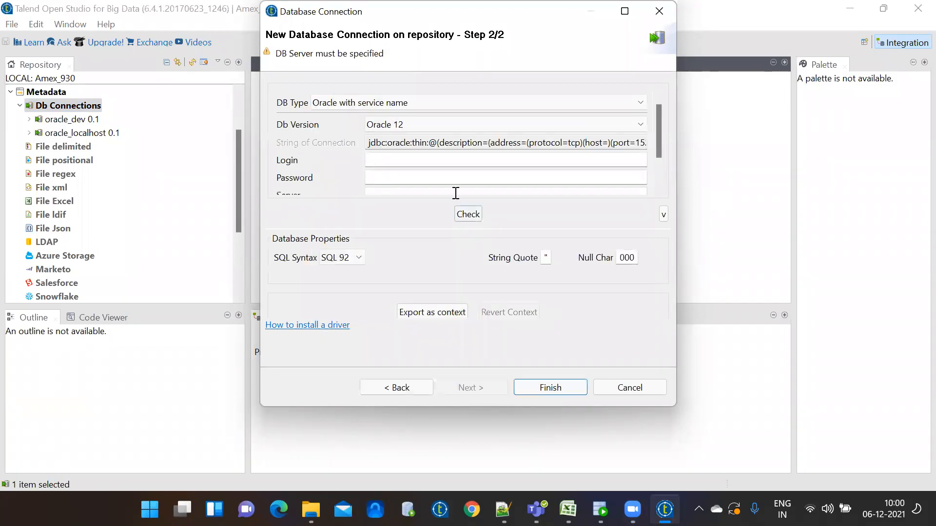
left_click(387, 159)
left_click(377, 177)
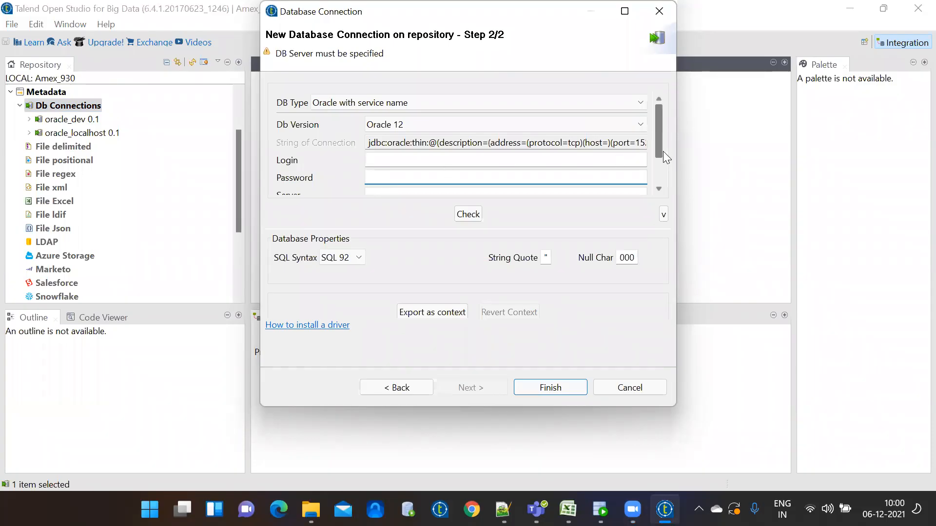
Enter the server address, replacing IP 109.108.165.93 with an Oracle host address, keeping port 1521
left_click(658, 189)
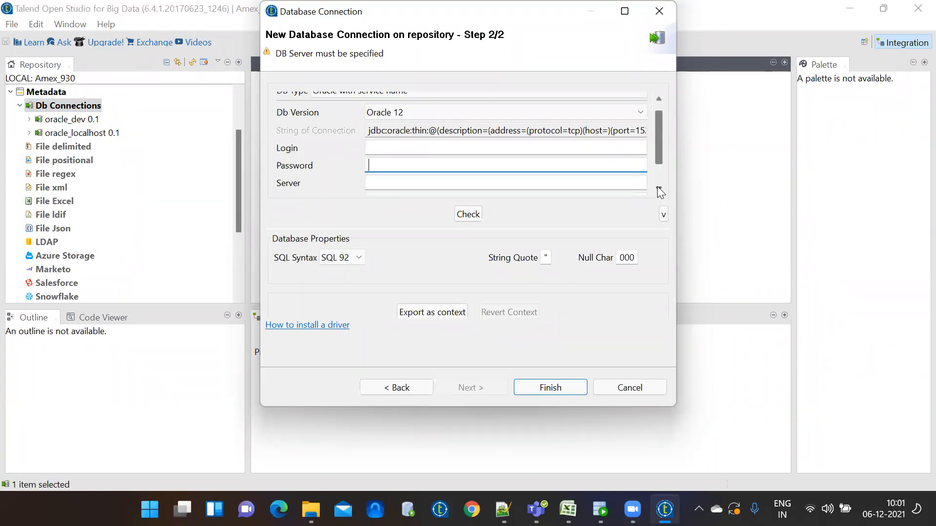
left_click(380, 184)
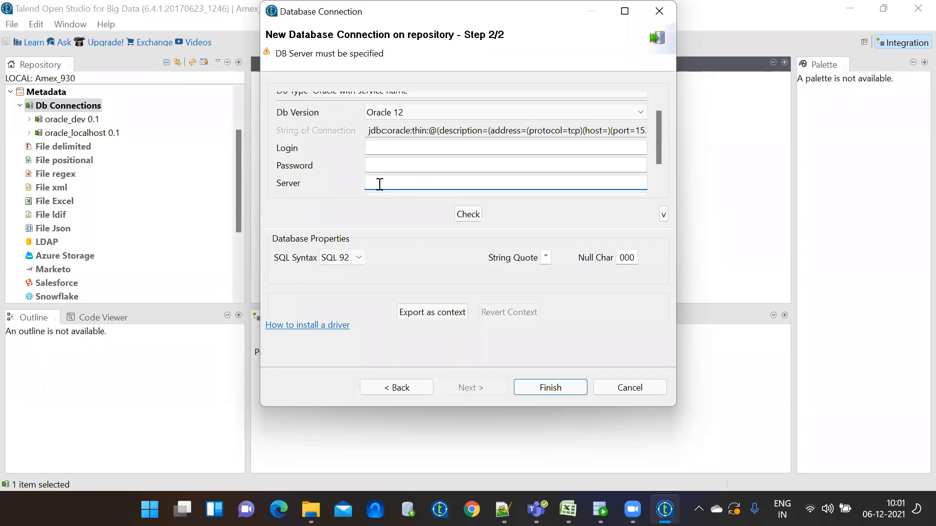
left_click(659, 189)
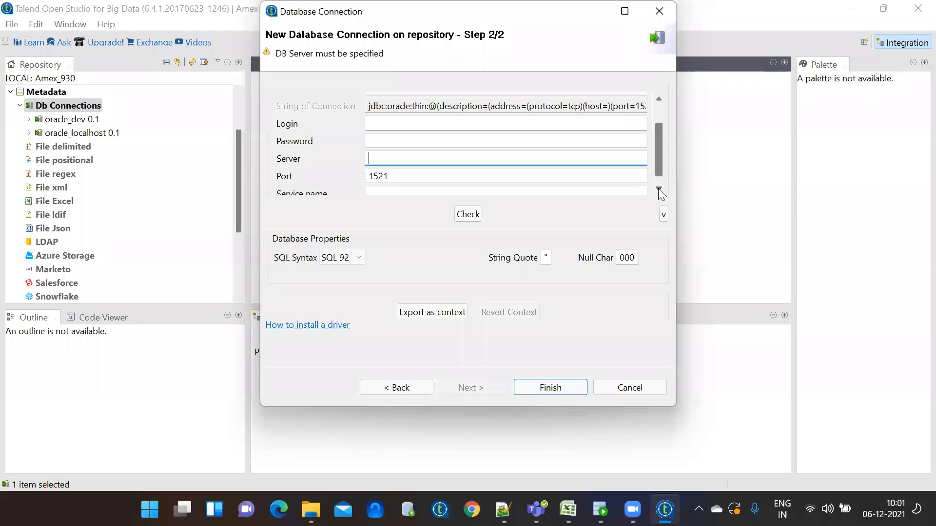
type("109.108")
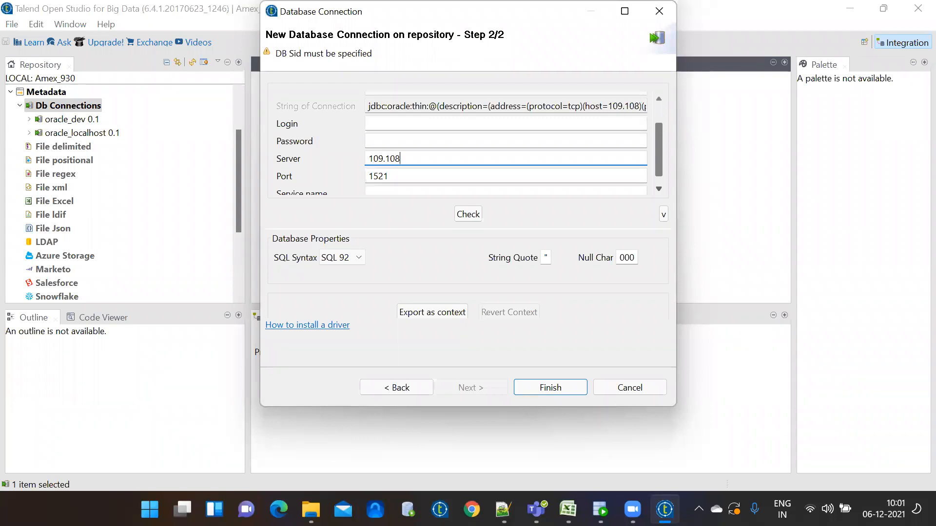
type(".165.93")
key("BackSpace")
key("BackSpace")
key("BackSpace")
key("BackSpace")
key("BackSpace")
key("BackSpace")
key("BackSpace")
key("BackSpace")
key("BackSpace")
key("BackSpace")
key("BackSpace")
key("BackSpace")
key("BackSpace")
key("BackSpace")
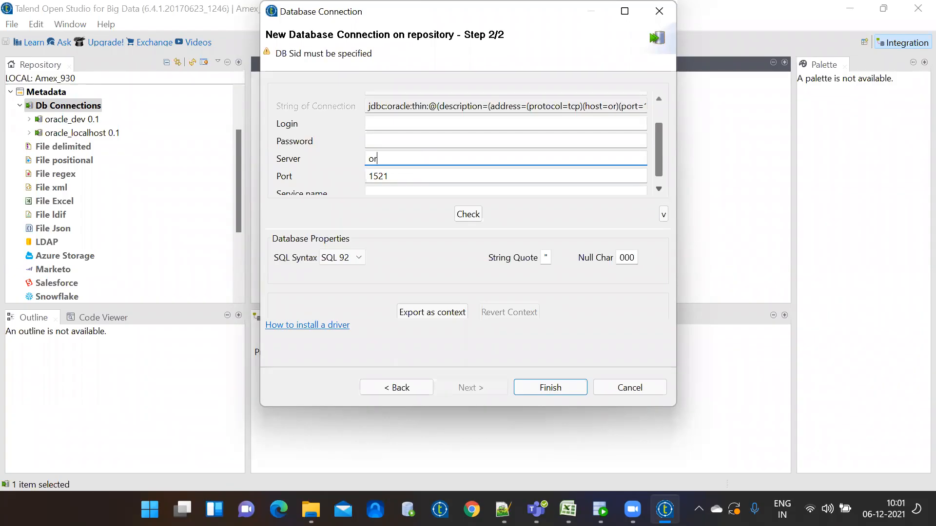
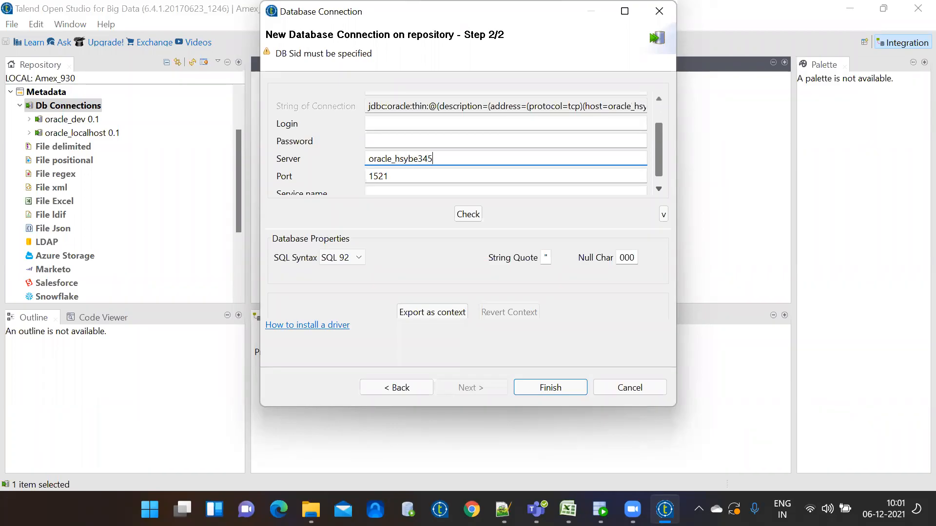
Check the connection, then browse the DB type list while keeping Oracle with service name
left_click(468, 214)
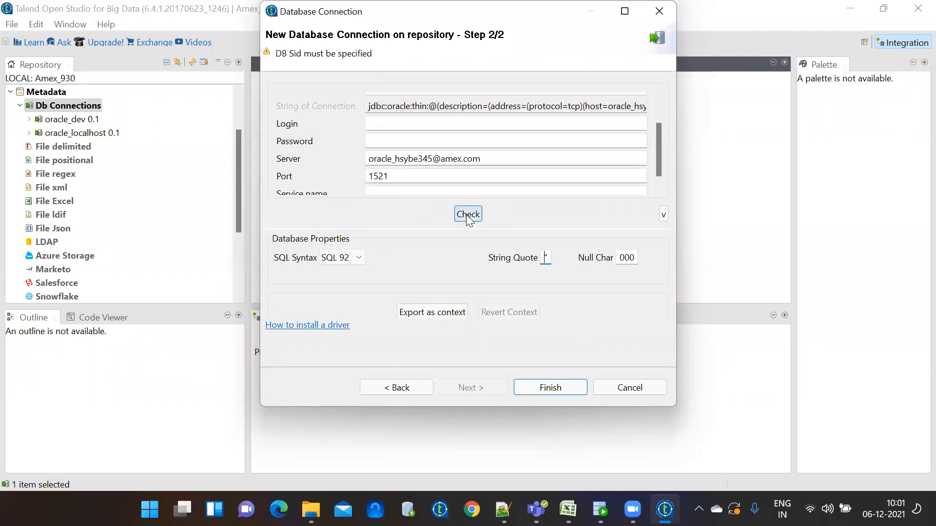
left_click(657, 108)
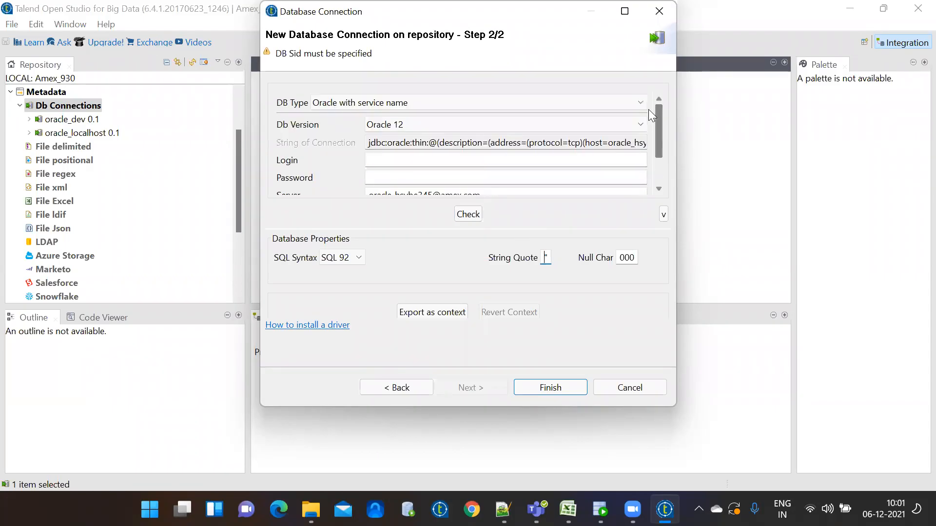
left_click(601, 100)
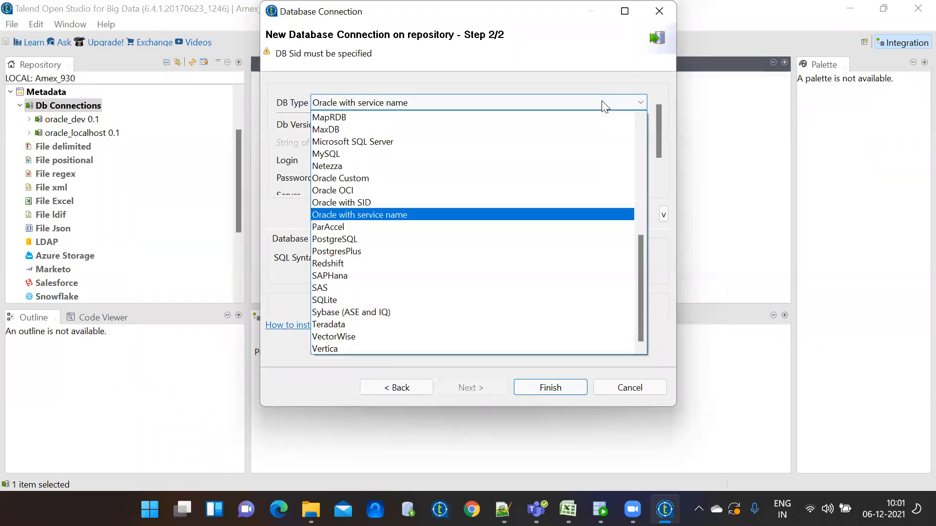
left_click(624, 389)
Cancel the oracle_amex wizard and start a new connection named mssql_dev
left_click(632, 387)
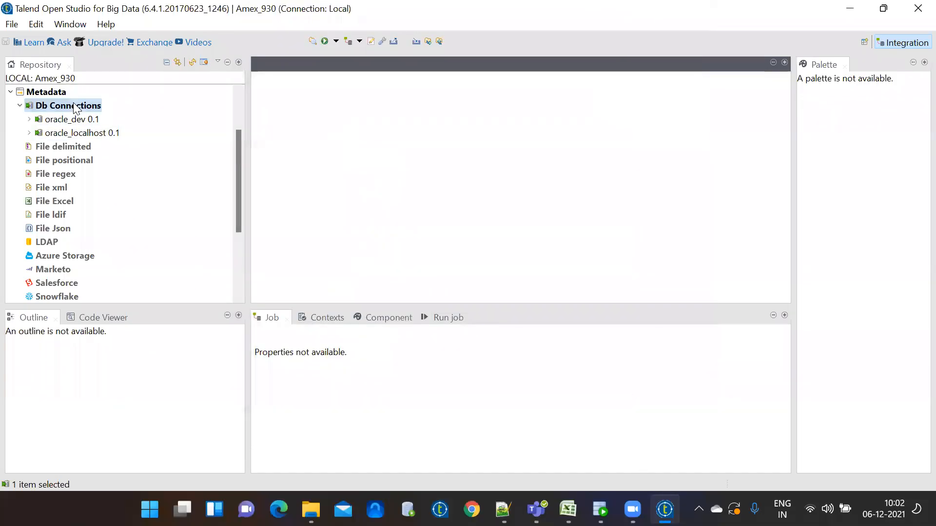
right_click(73, 105)
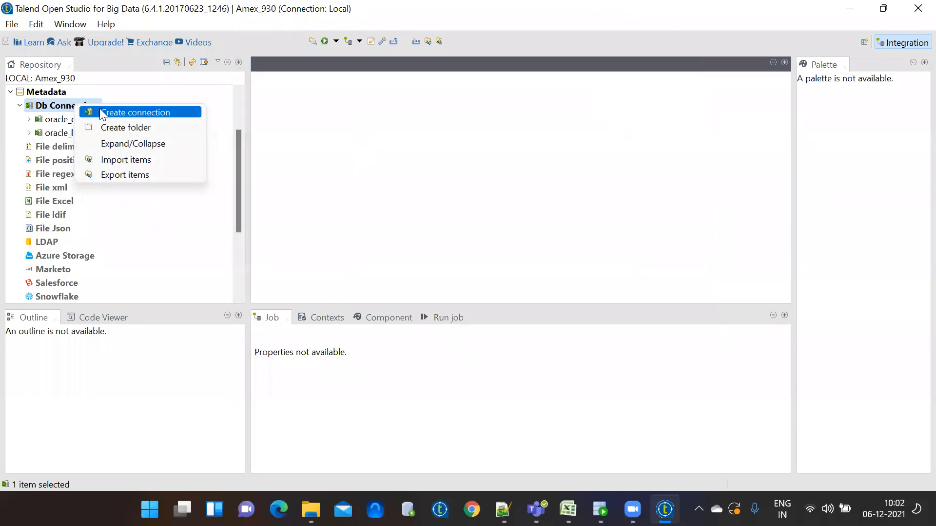
left_click(100, 111)
type("ms")
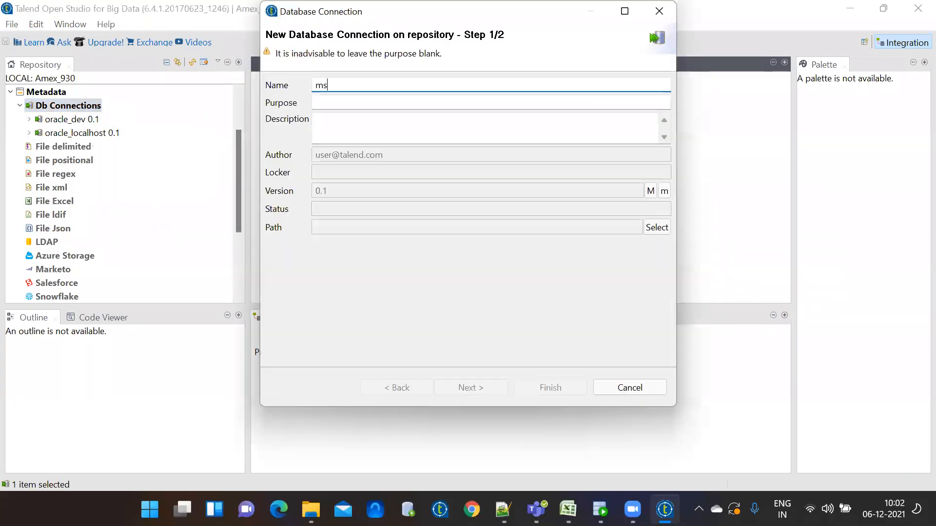
type("ssql_dev")
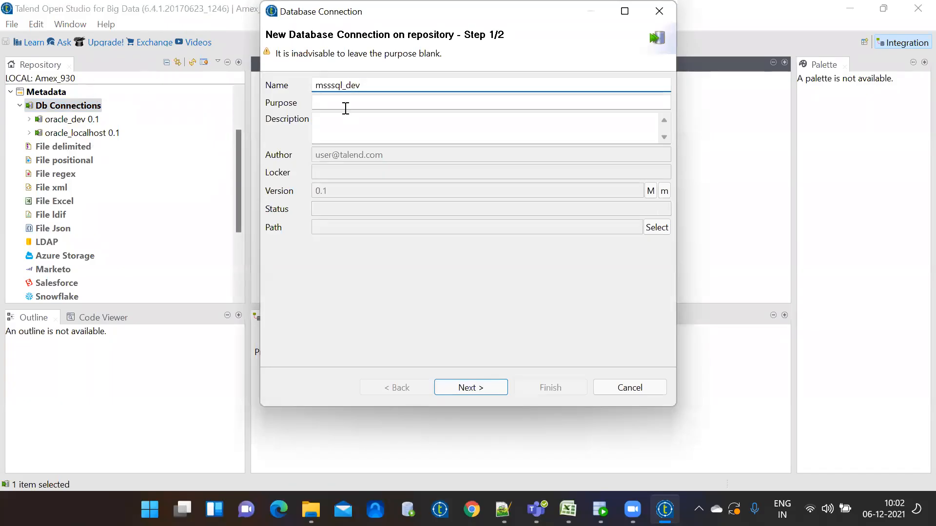
left_click(330, 85)
key("BackSpace")
Advance mssql_dev to step 2 and browse the DB type list to the M entries
left_click(471, 387)
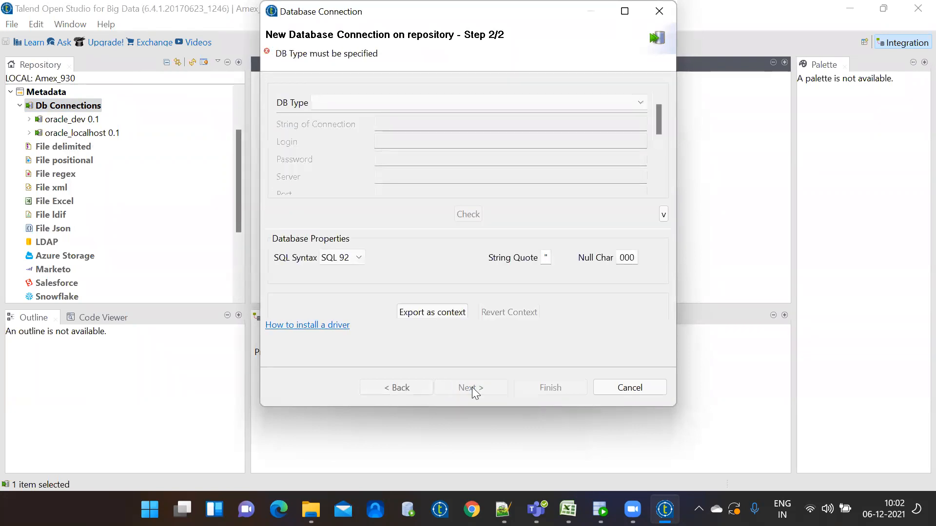
left_click(568, 102)
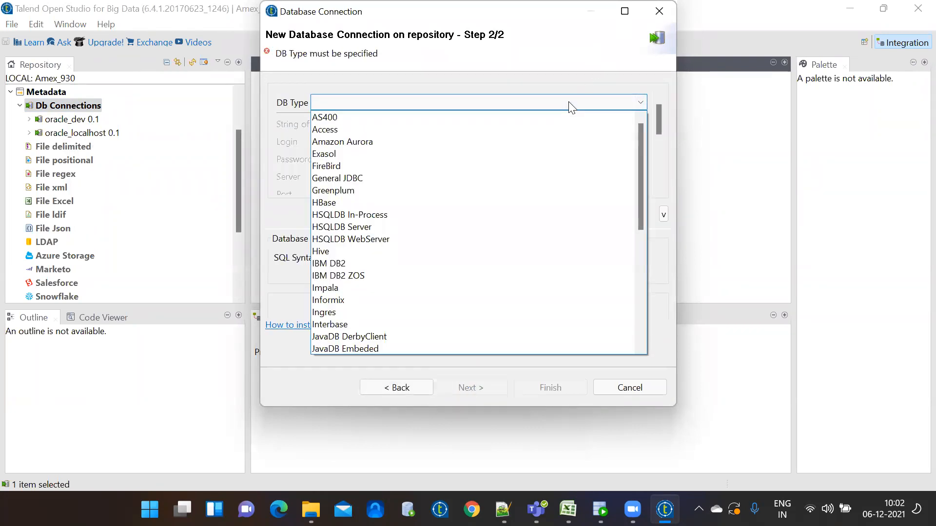
key("m")
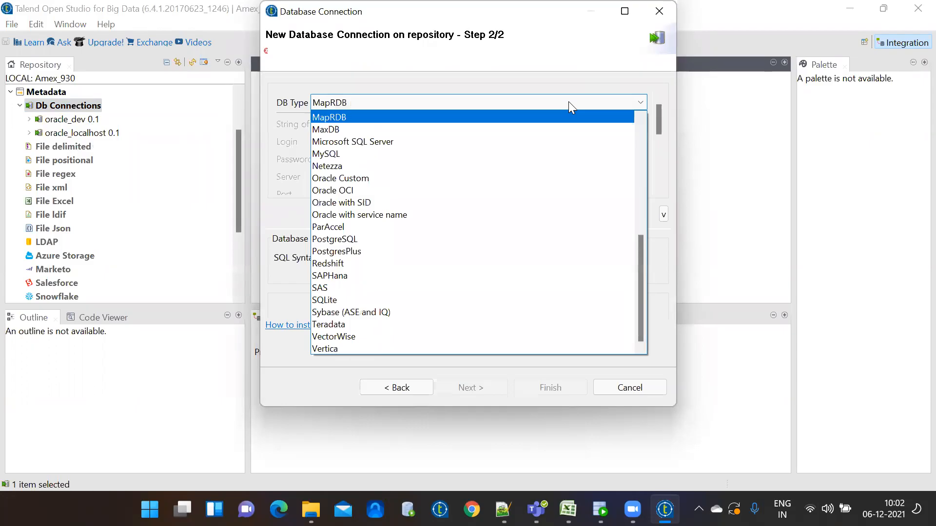
key("m")
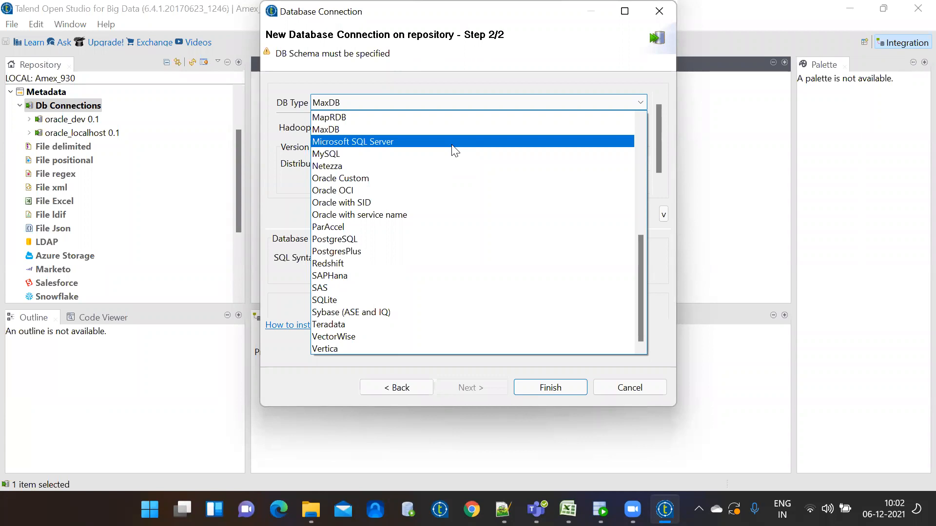
Select Microsoft SQL Server (port 1433), review its fields, then move the DB type to IBM DB2
left_click(453, 144)
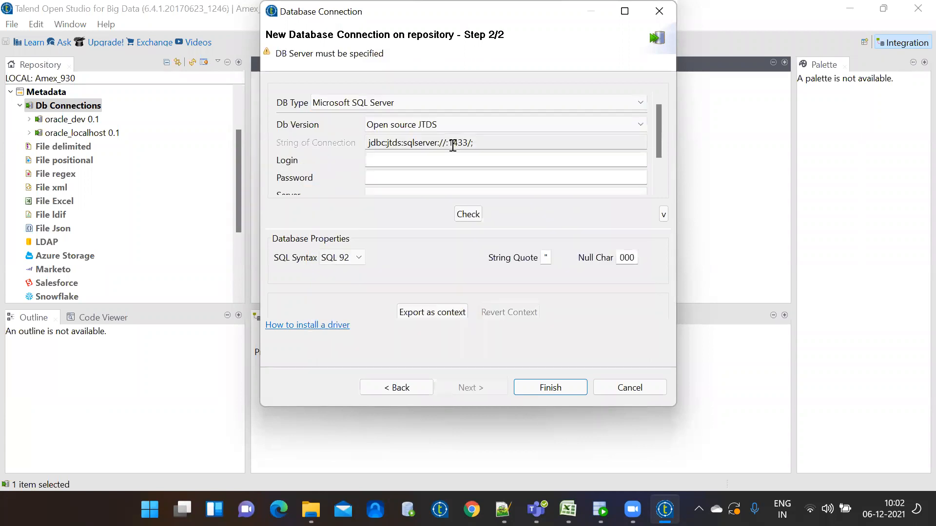
scroll(655, 178, "down", 3)
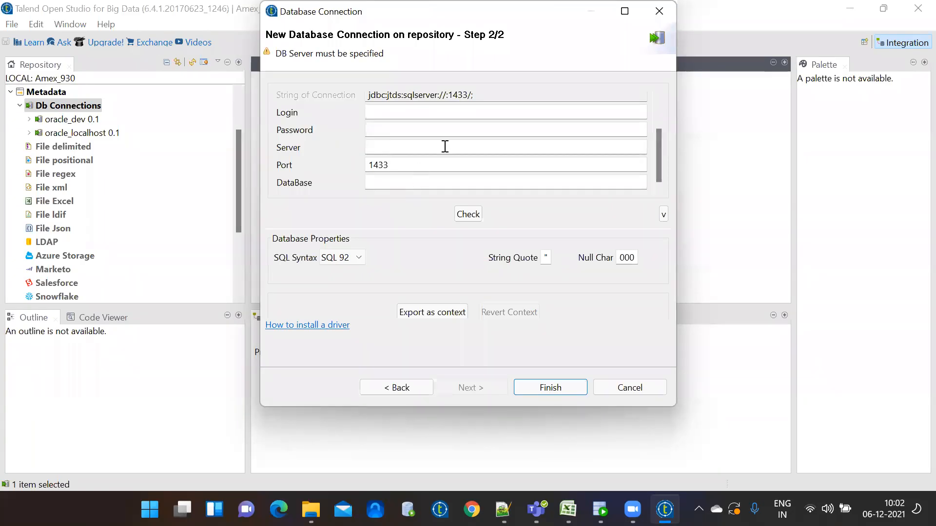
scroll(658, 103, "up", 2)
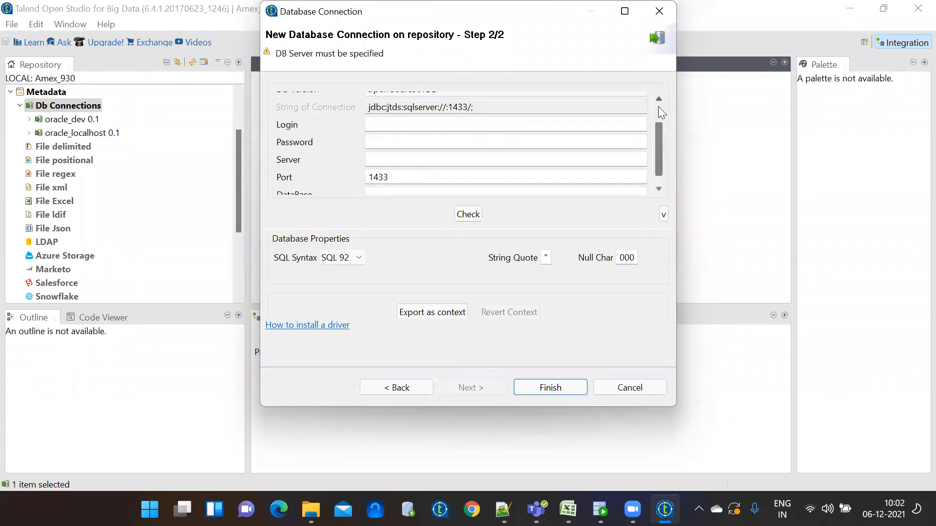
left_click(628, 106)
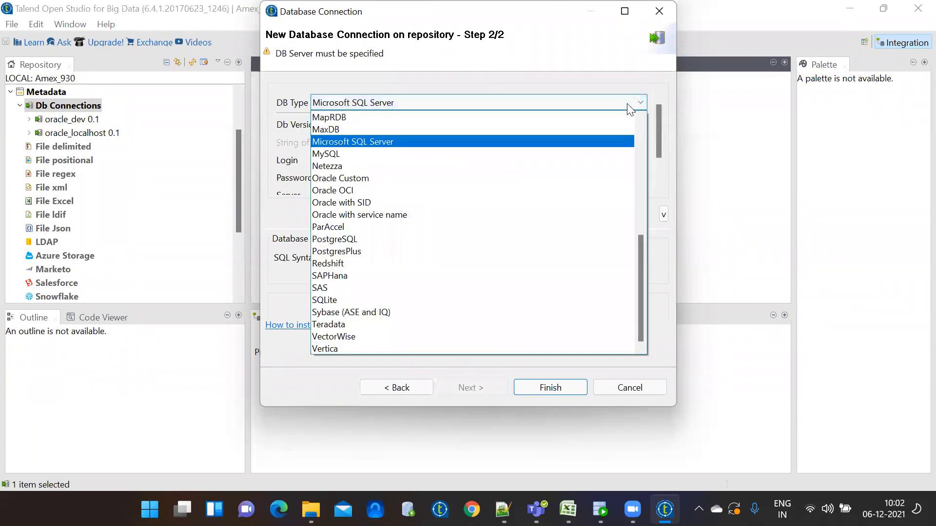
key("i")
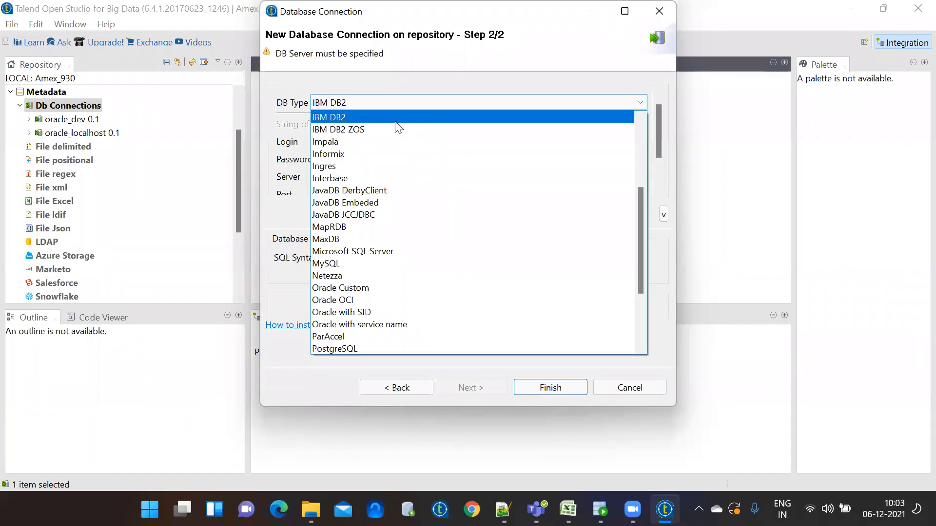
Keep IBM DB2, review its fields with port 50000 and the type list, then cancel the wizard
left_click(396, 121)
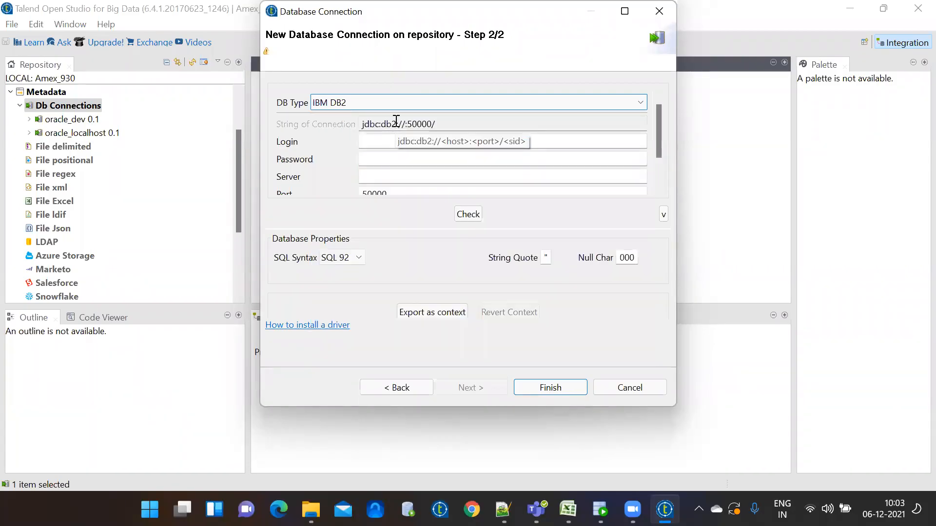
left_click(658, 172)
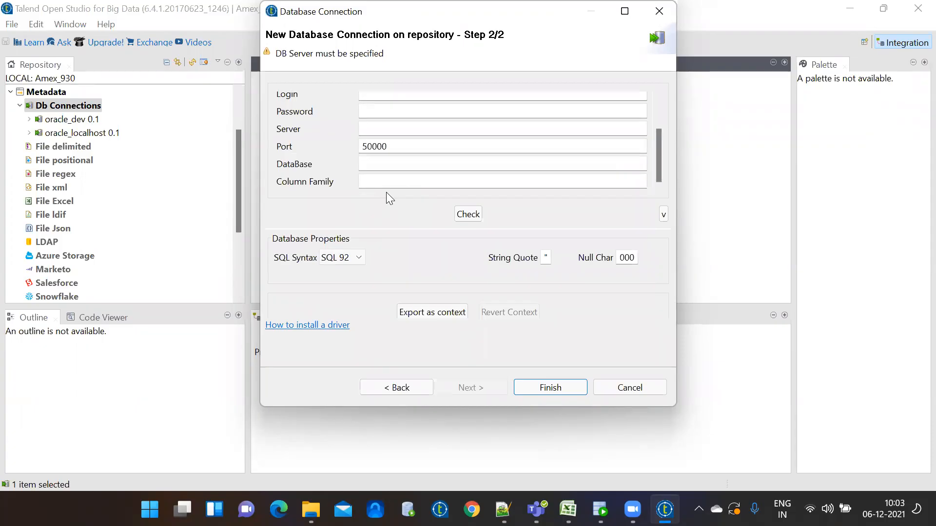
left_click(657, 108)
left_click(638, 104)
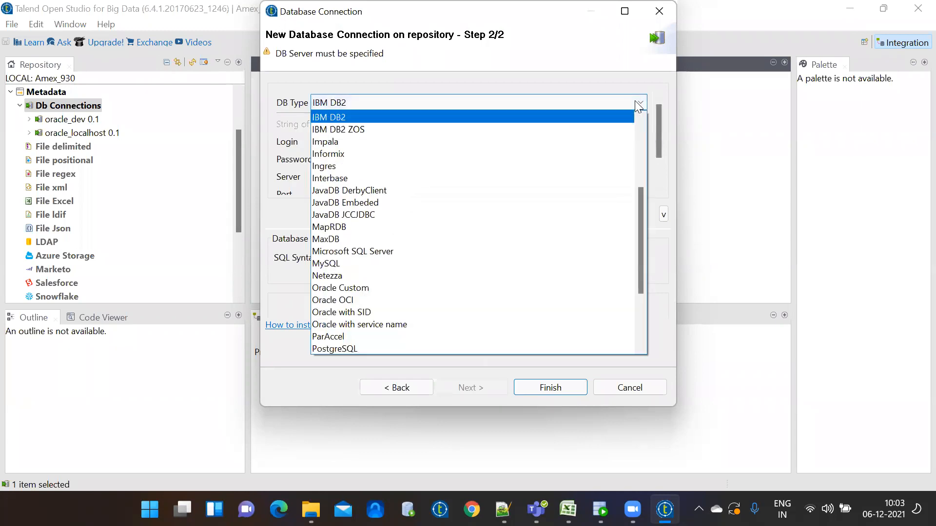
left_click(641, 329)
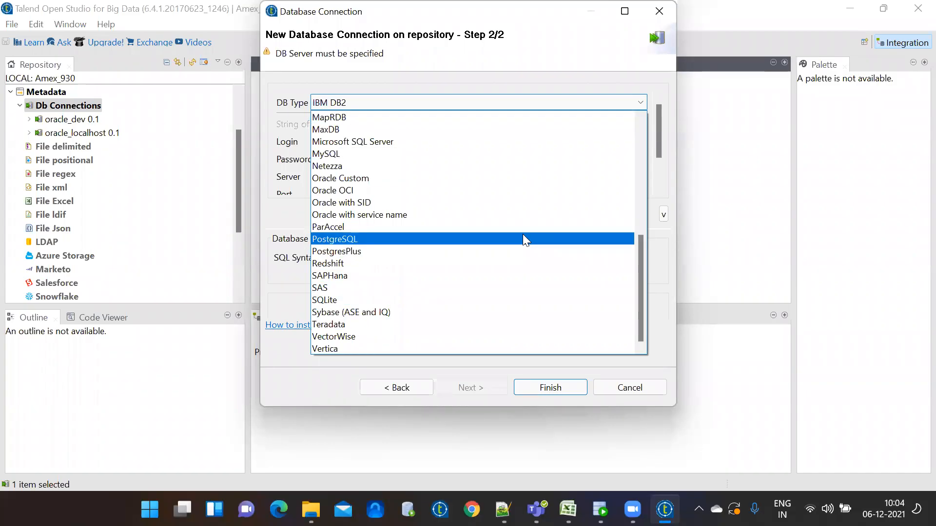
left_click(656, 357)
left_click(633, 393)
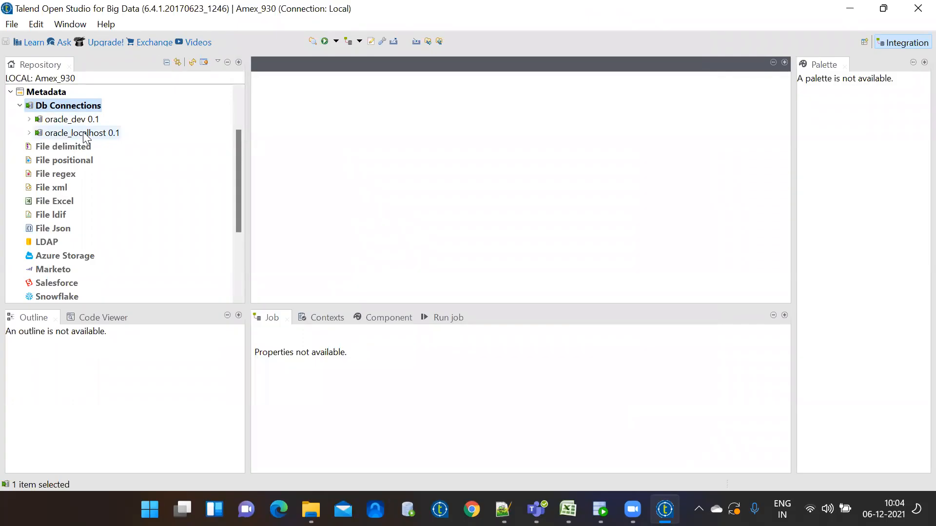
Collapse Db Connections in the Repository and switch to File Explorer's 12AM folder
left_click(20, 105)
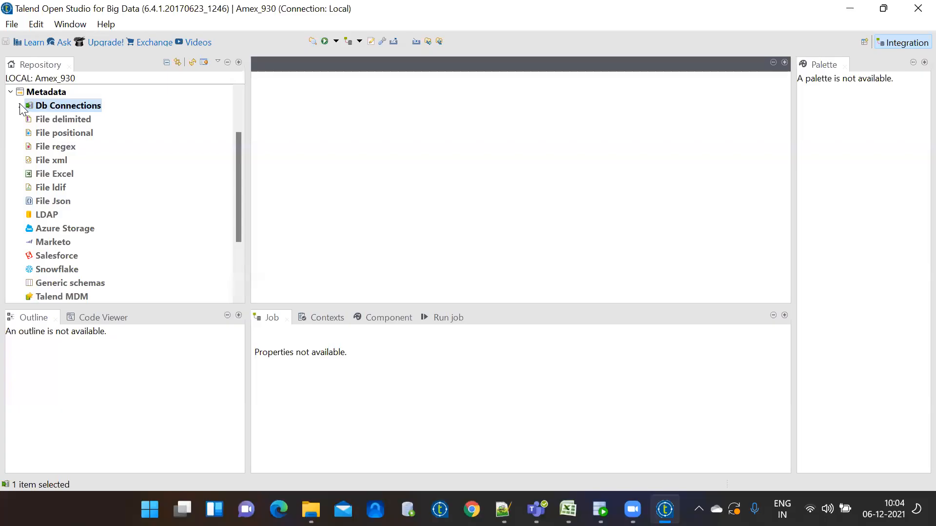
left_click(311, 509)
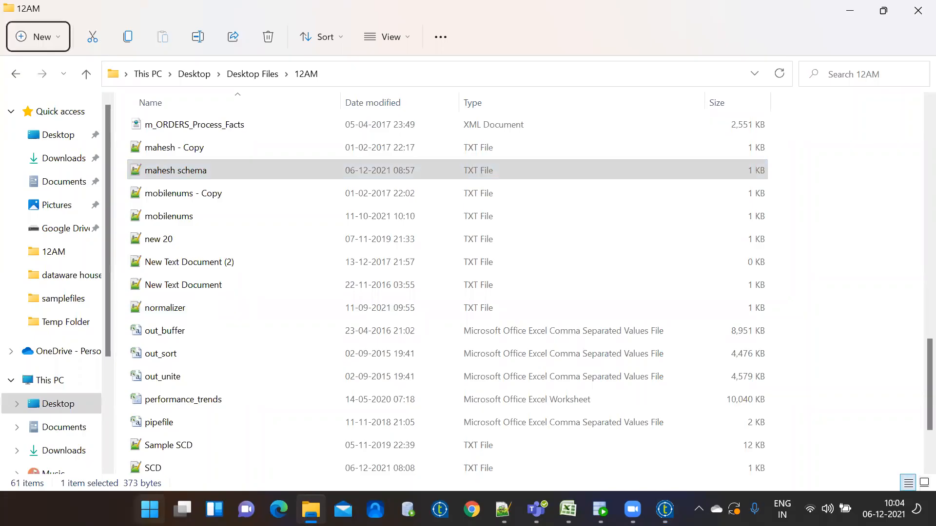
Open stages in datawarehouse.png from the desktop's dataware house folder and view it full screen in Photos
key("super+d")
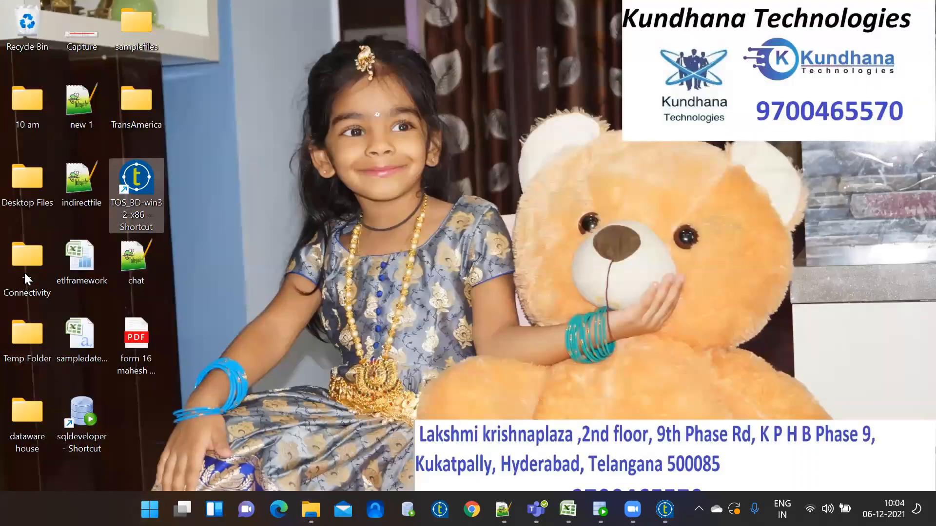
left_click(135, 54)
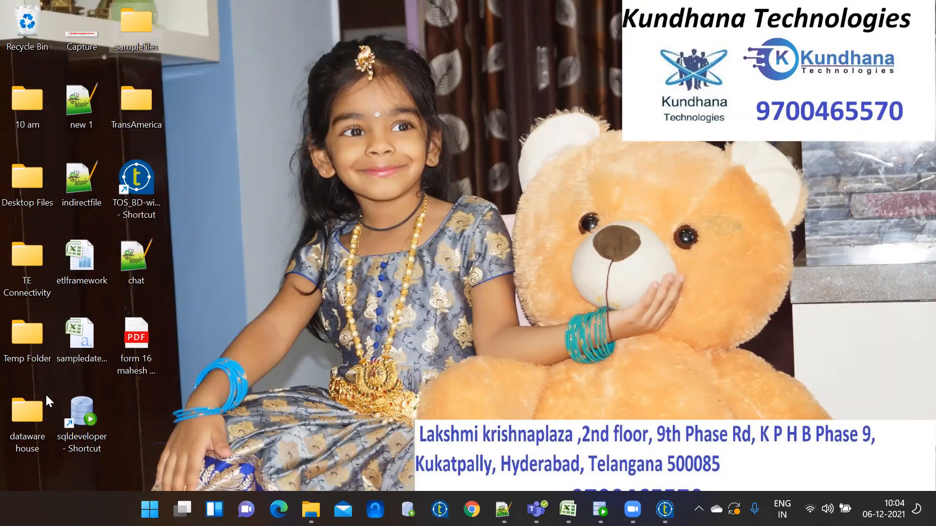
double_click(32, 412)
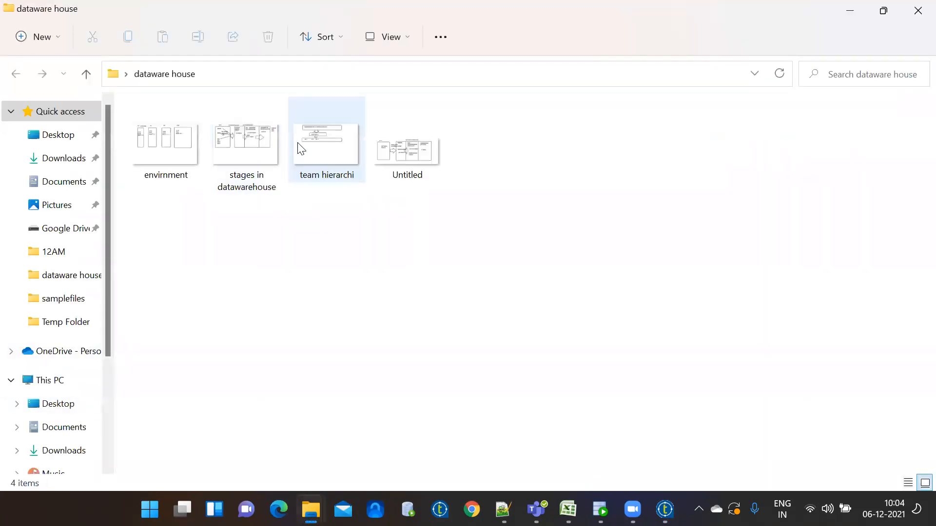
double_click(239, 137)
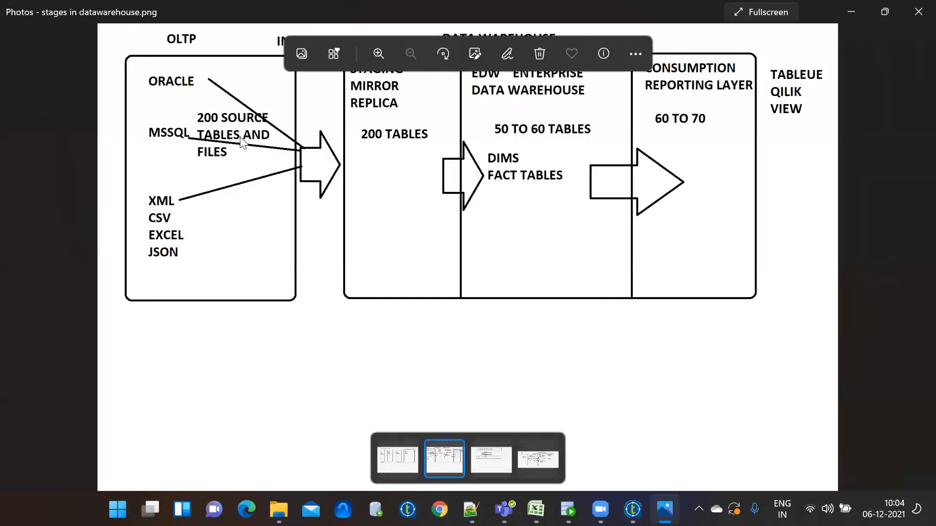
left_click(766, 11)
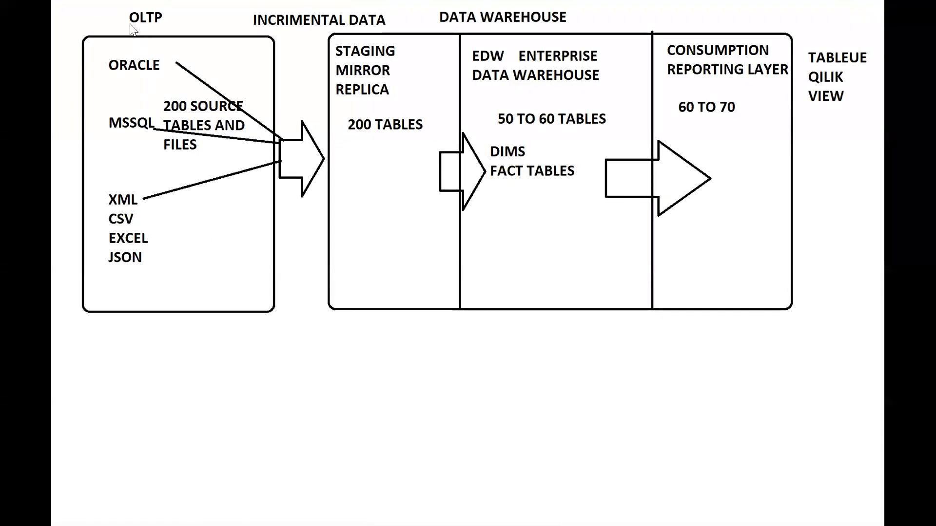
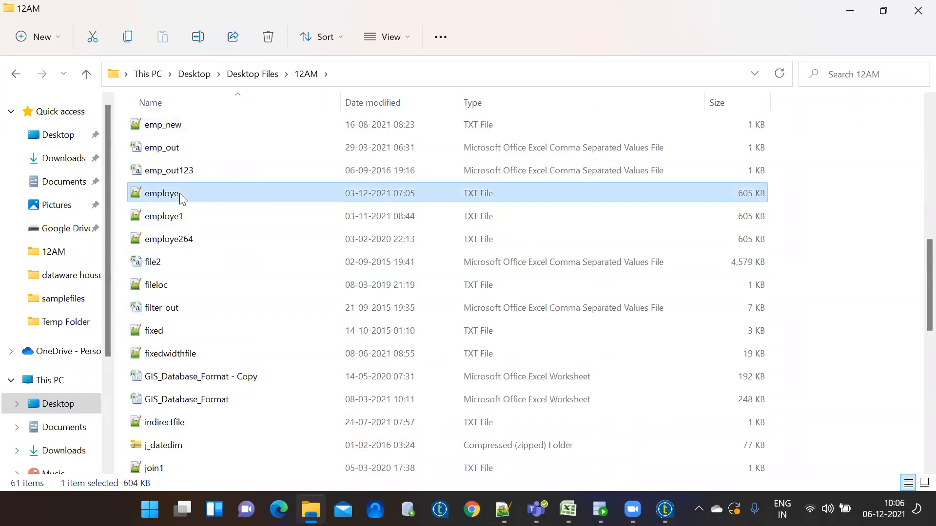
Open employe.txt from the 12AM folder with Notepad++
right_click(180, 193)
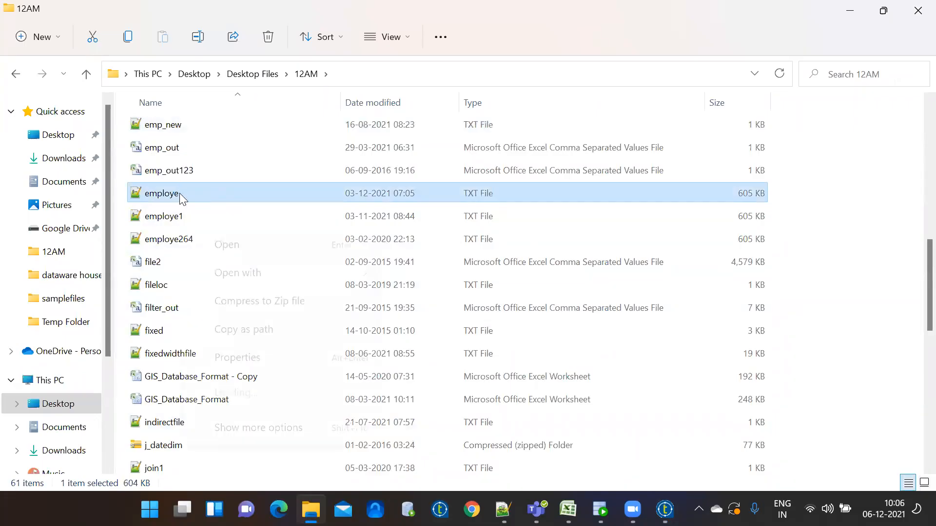
mouse_move(251, 266)
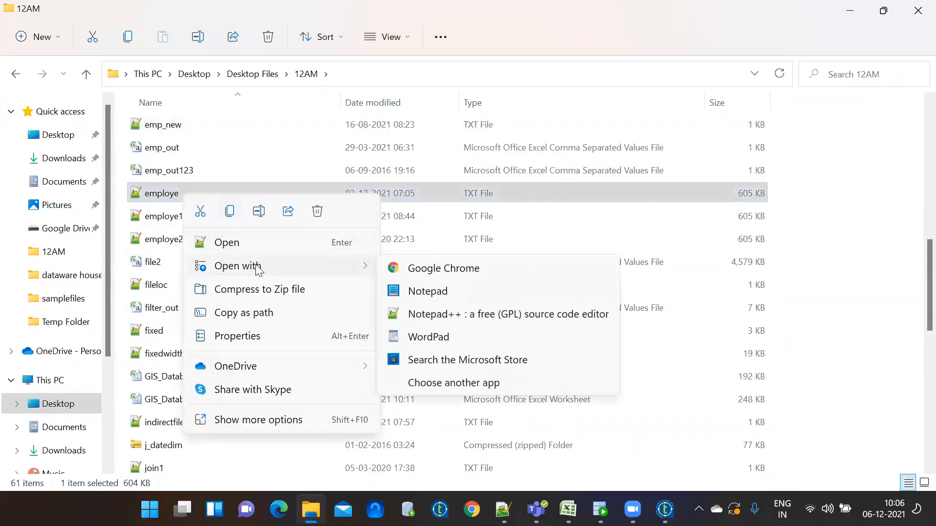
left_click(444, 319)
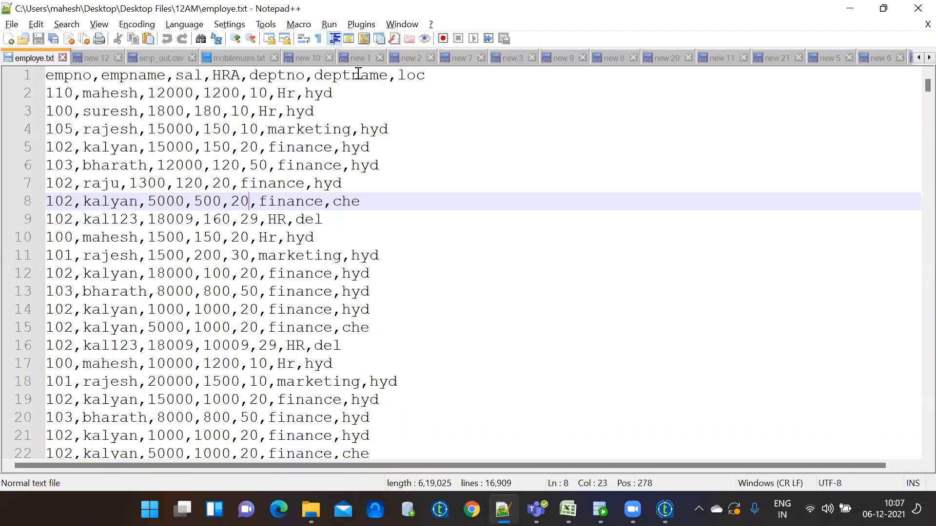
Look over employe.txt's header empno,empname,sal,HRA,deptno,deptname,loc and its comma-separated records
key("alt+Tab")
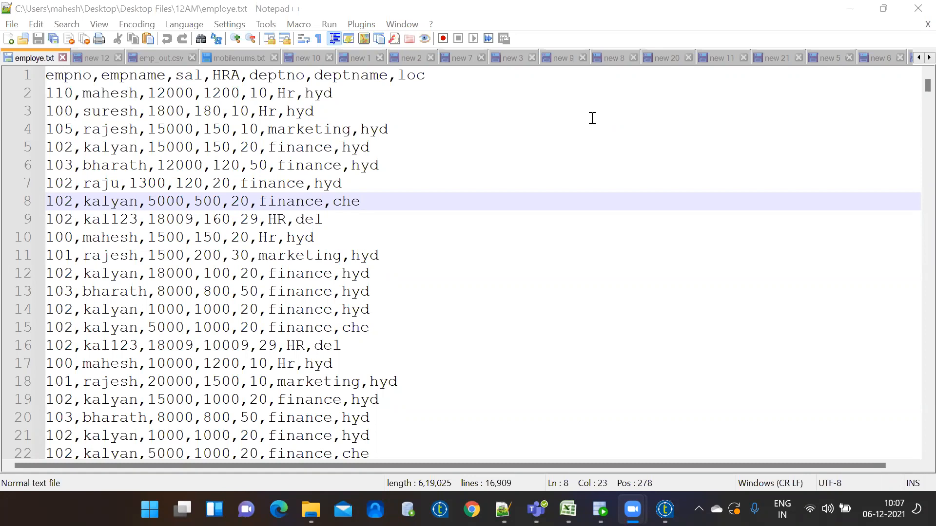
left_click(470, 197)
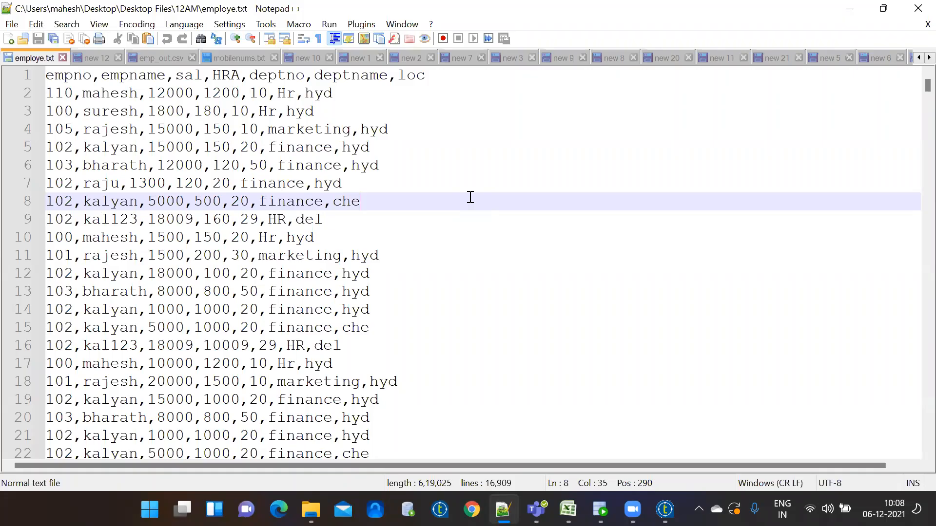
left_click(435, 189)
left_click(401, 115)
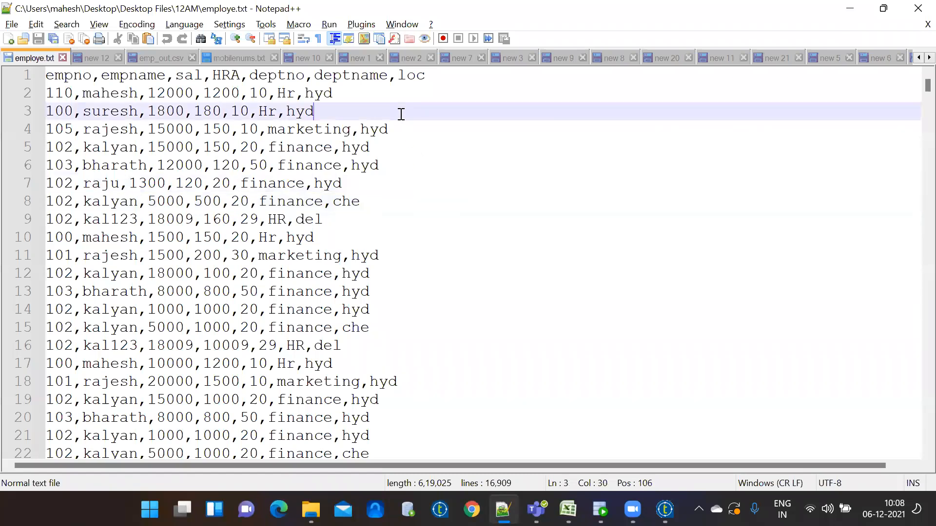
left_click(374, 94)
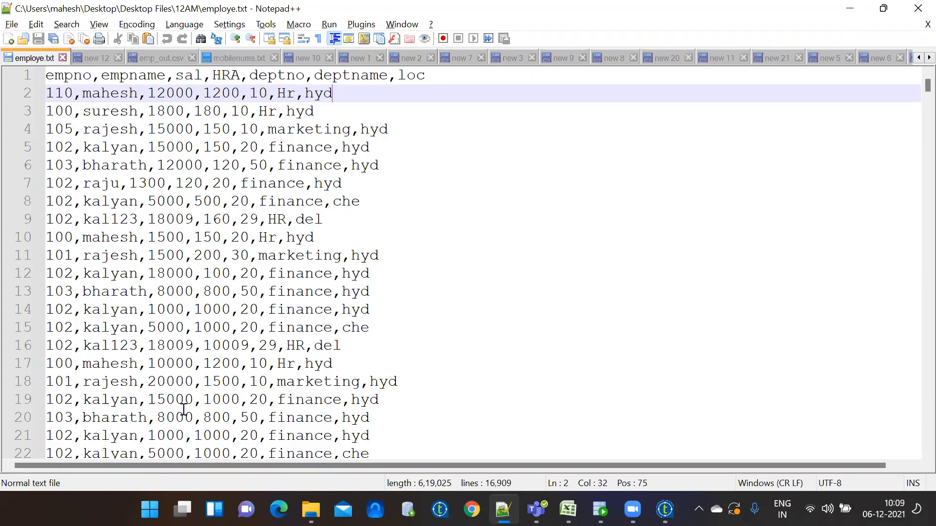
left_click_drag(351, 91, 39, 96)
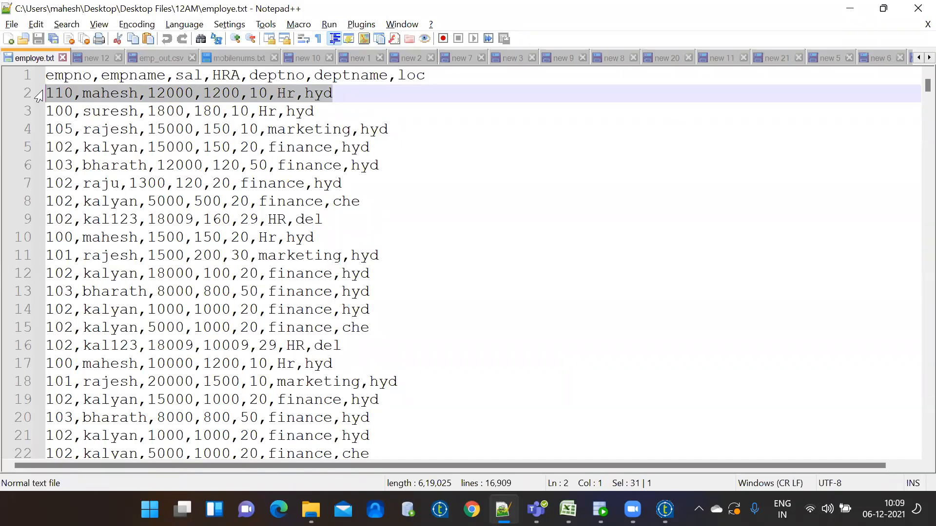
left_click(100, 92)
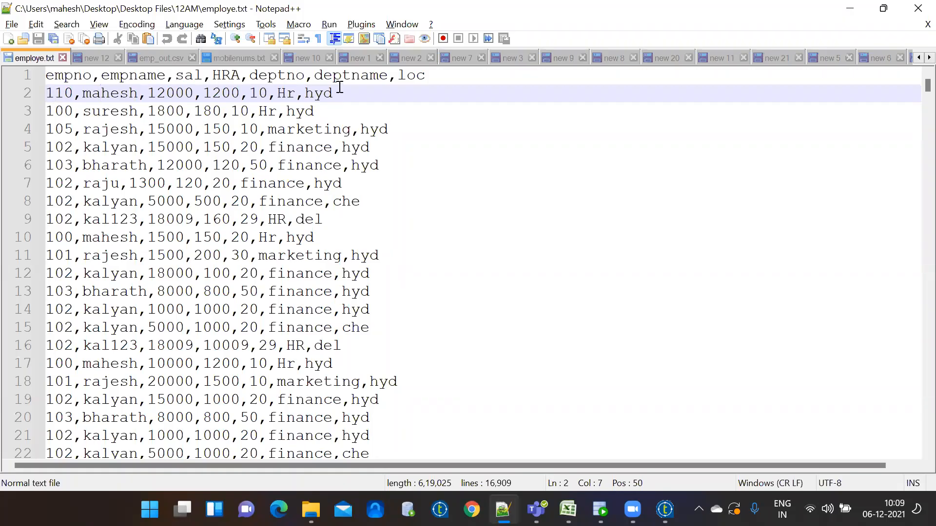
left_click_drag(365, 94, 36, 94)
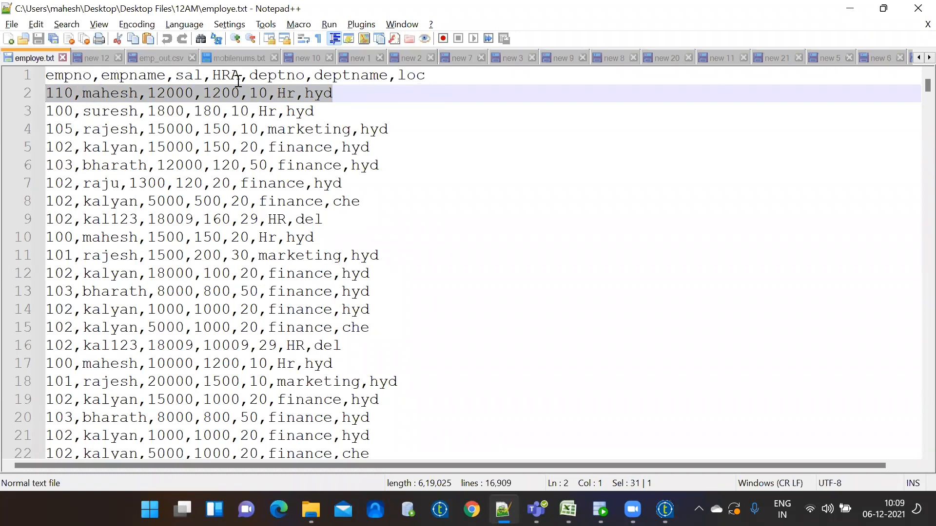
left_click(239, 124)
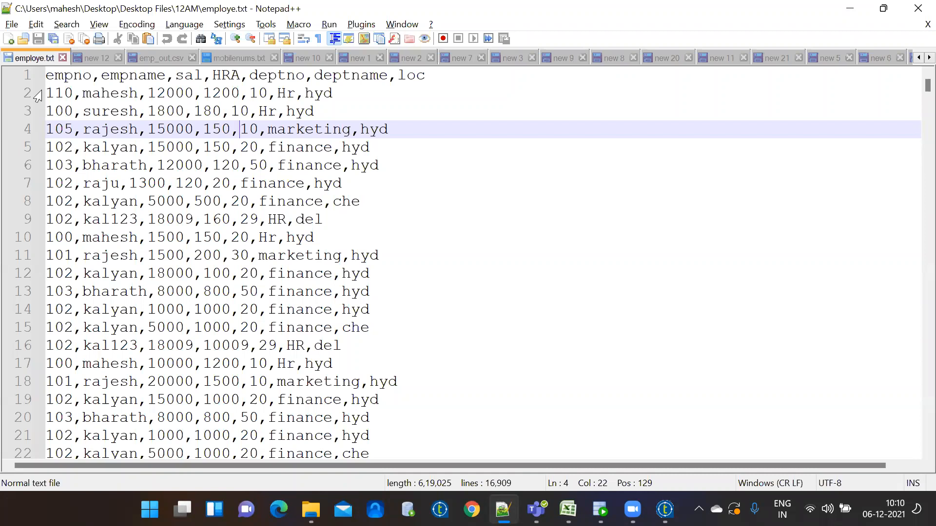
Scroll employe.txt to the end and back, then show the new 11 notes
left_click_drag(927, 85, 917, 451)
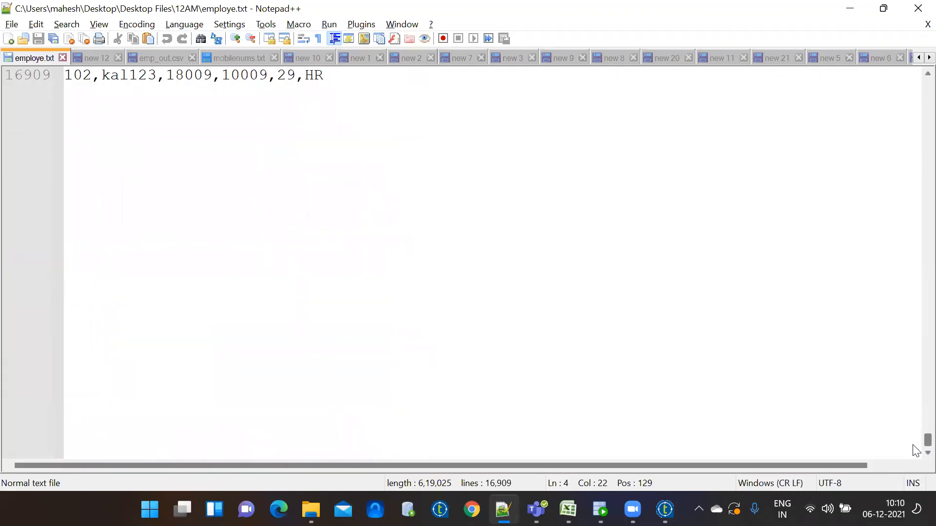
left_click_drag(916, 448, 916, 56)
left_click(740, 63)
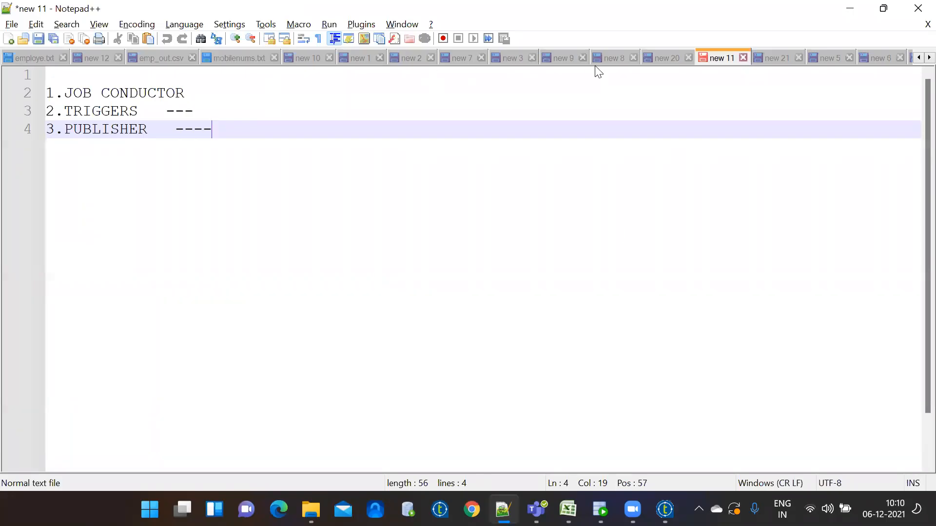
Back in employe.txt, point out the header line fields and line 2's 110 record
left_click(29, 59)
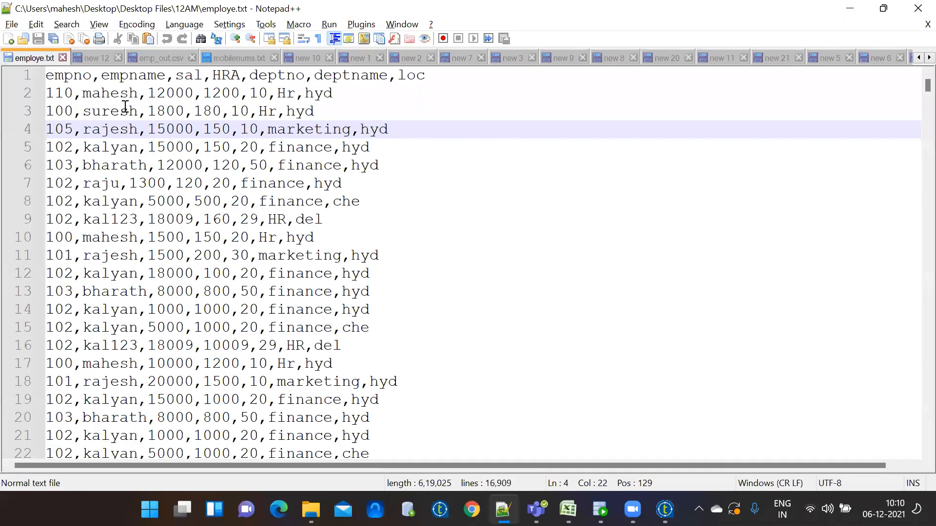
left_click(153, 105)
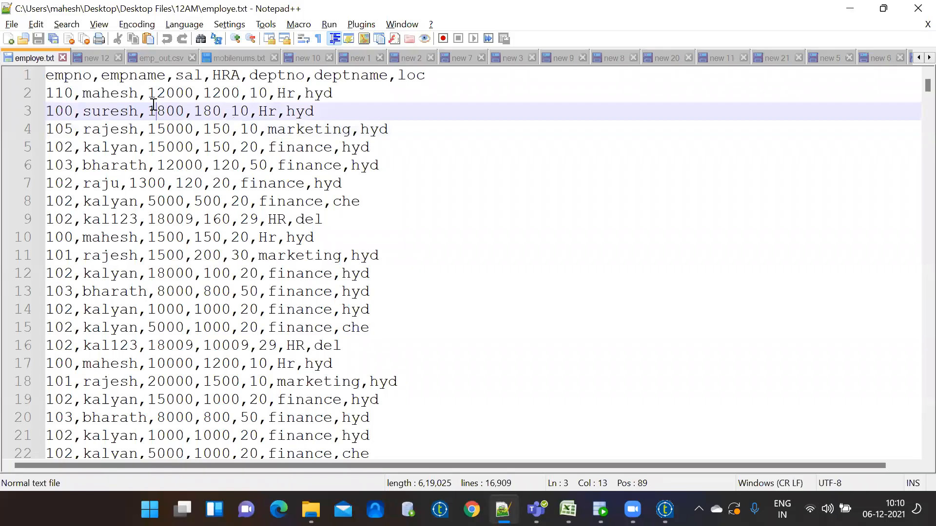
left_click(83, 94)
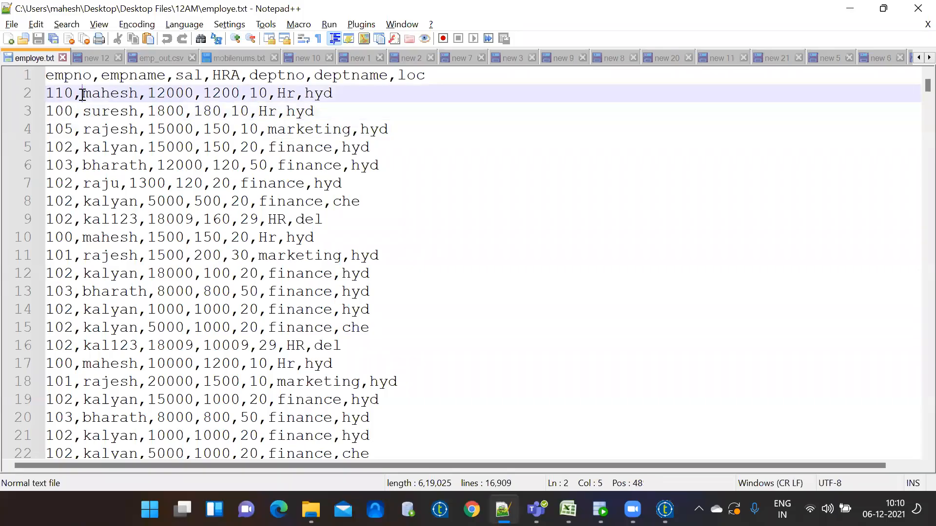
left_click(55, 77)
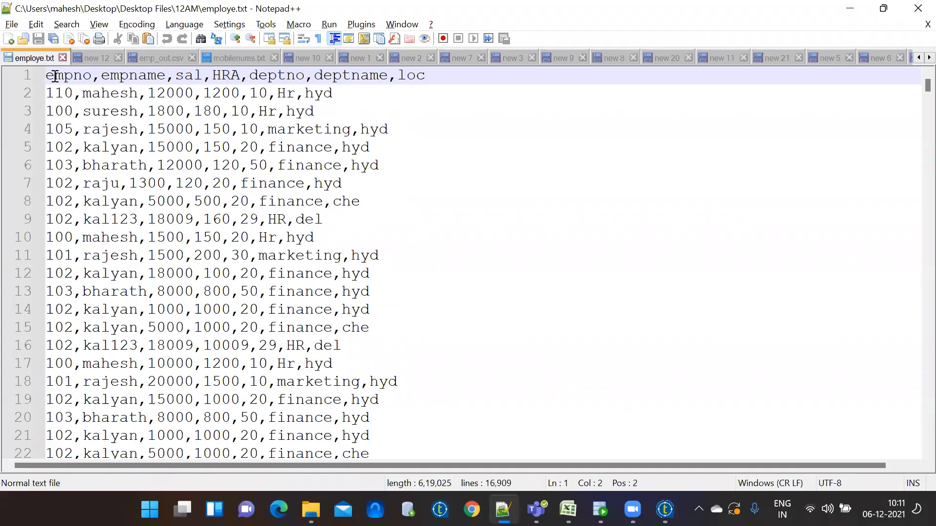
left_click(25, 79)
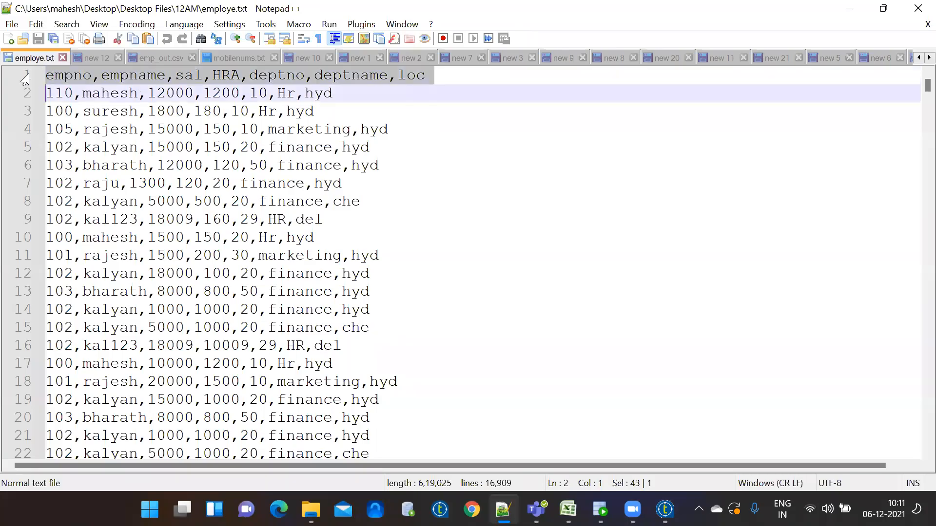
left_click(63, 75)
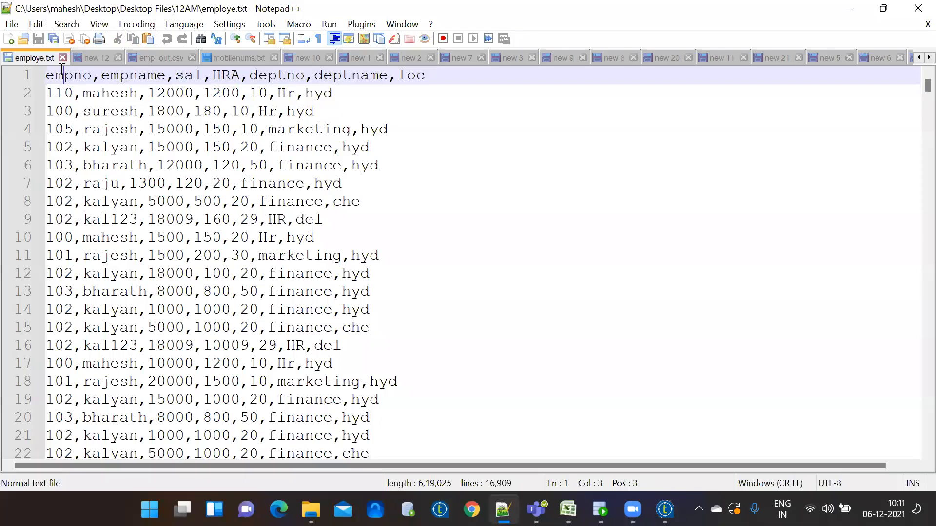
left_click(72, 88)
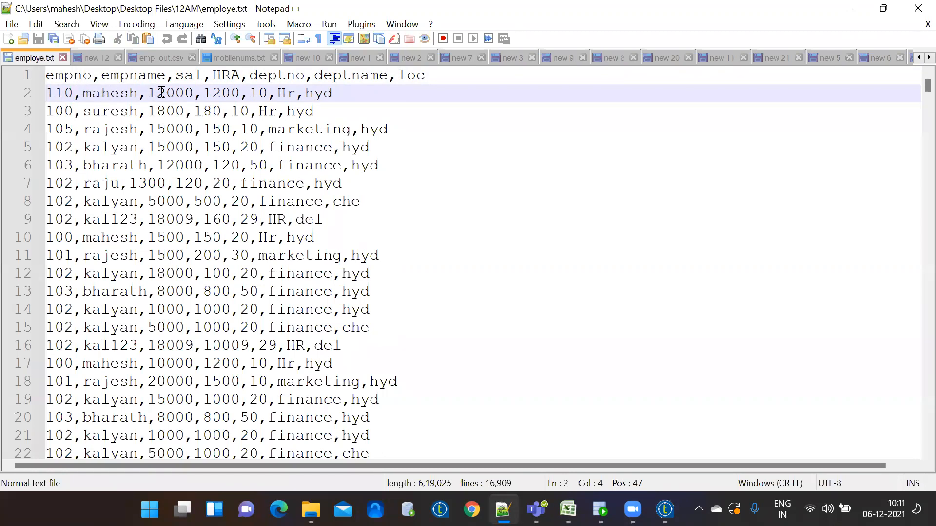
left_click(224, 94)
left_click(202, 94)
key("BackSpace")
left_click(241, 93)
key("BackSpace")
key("shift+Right")
left_click(257, 95)
key("BackSpace")
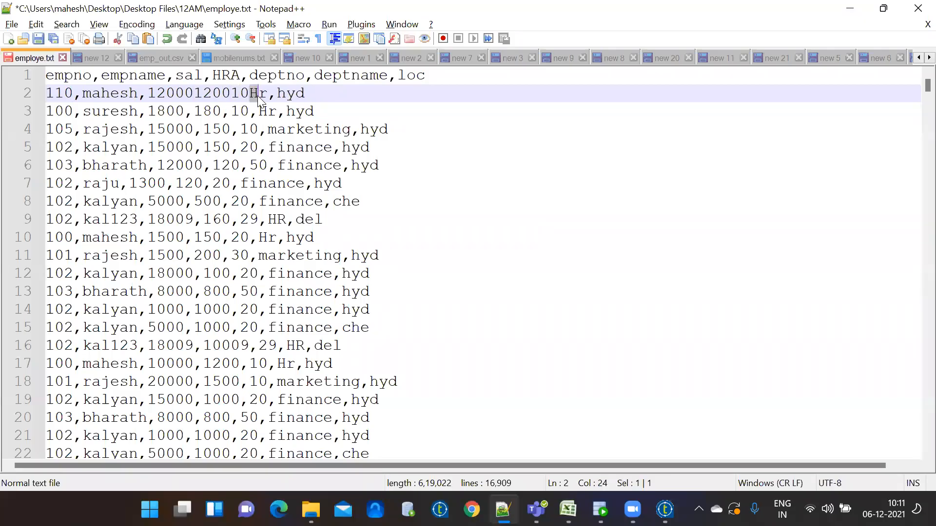
left_click(272, 94)
key("Delete")
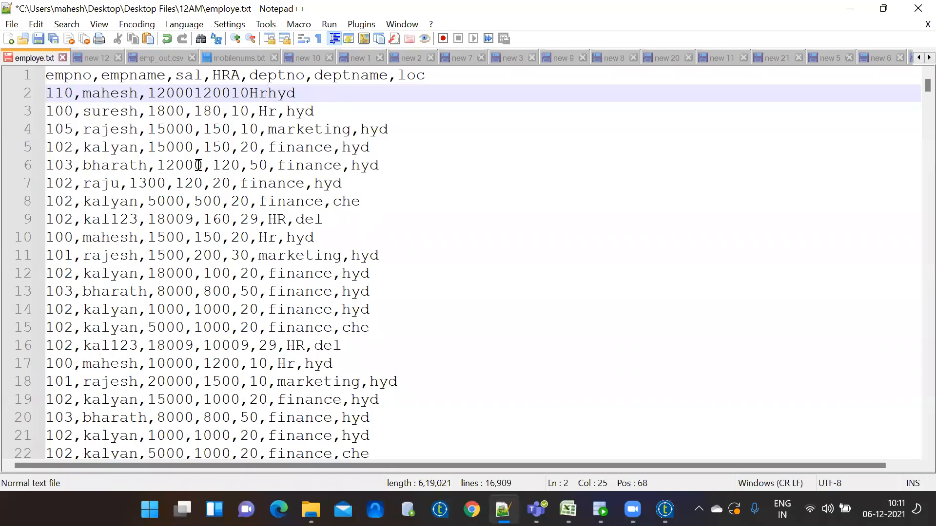
left_click(184, 92)
left_click_drag(183, 92, 156, 92)
left_click_drag(213, 92, 147, 93)
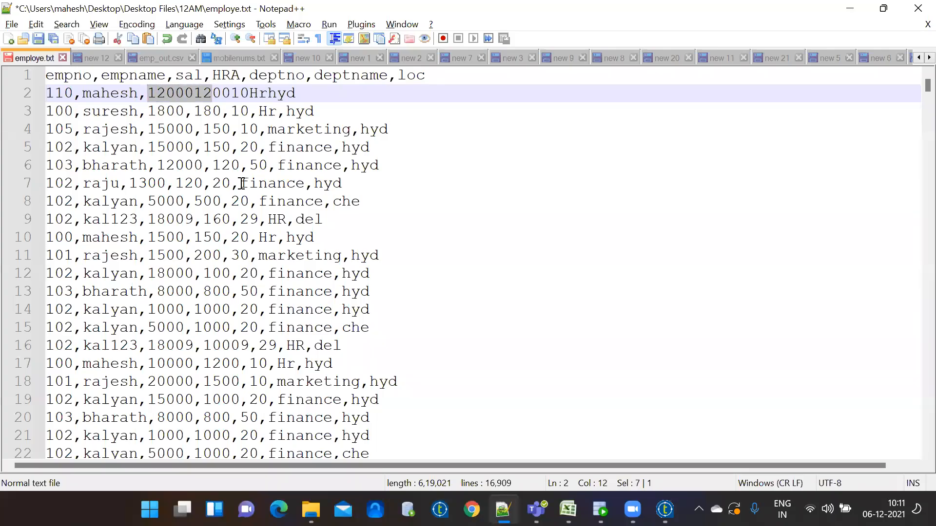
key("ctrl+z")
key("ctrl+z")
key("ctrl+z")
key("ctrl+z")
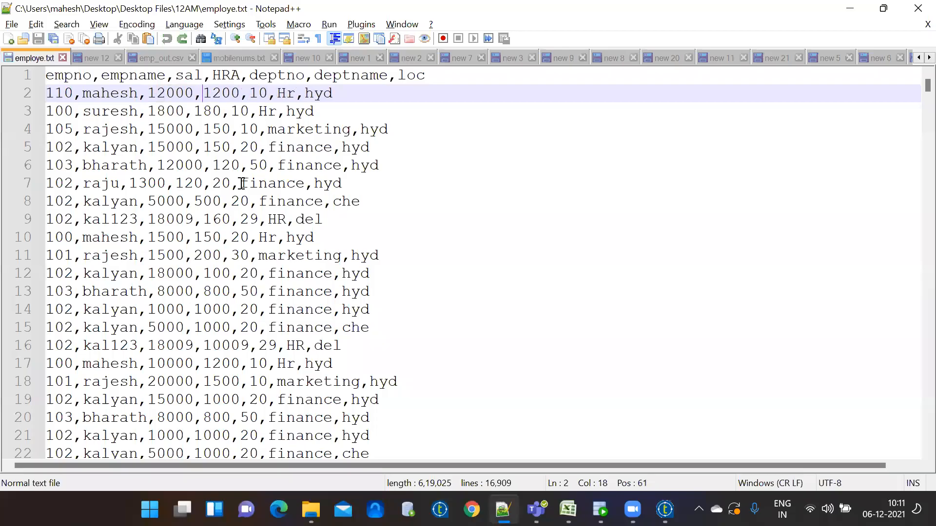
left_click(277, 183)
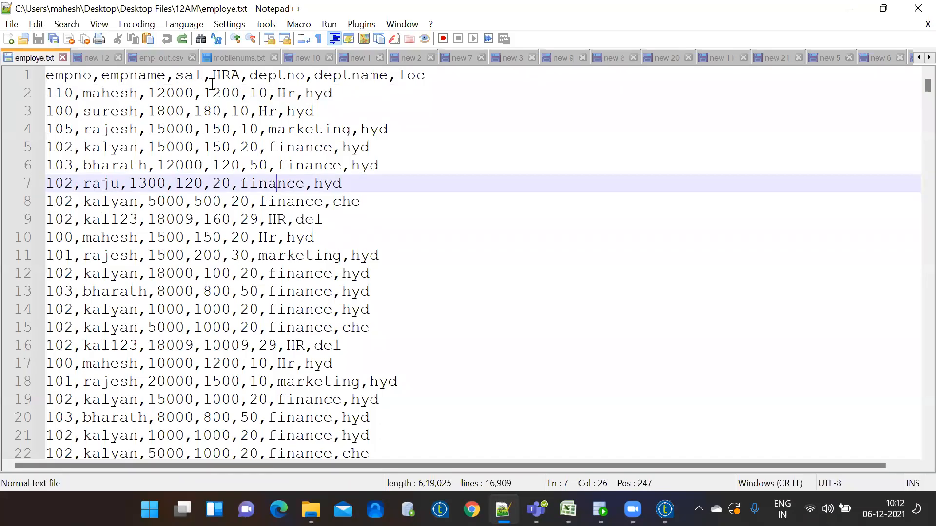
left_click(222, 92)
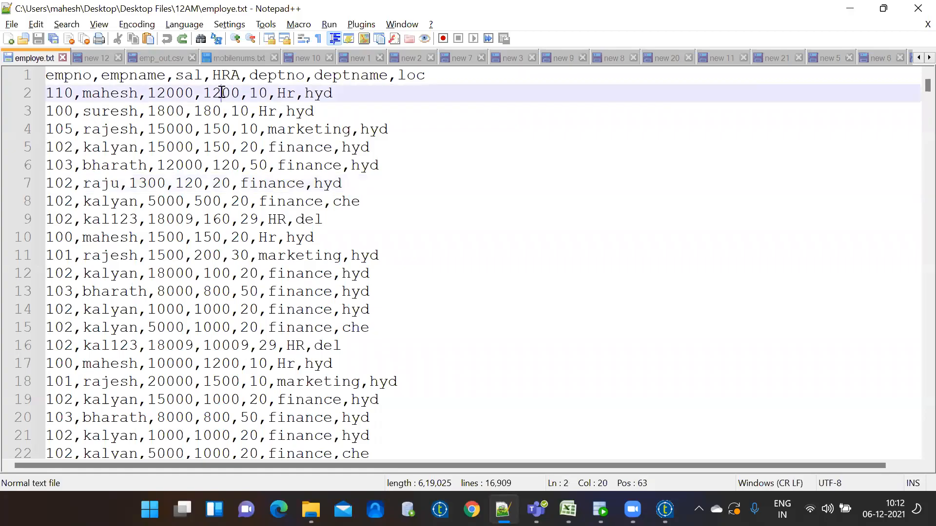
left_click(225, 109)
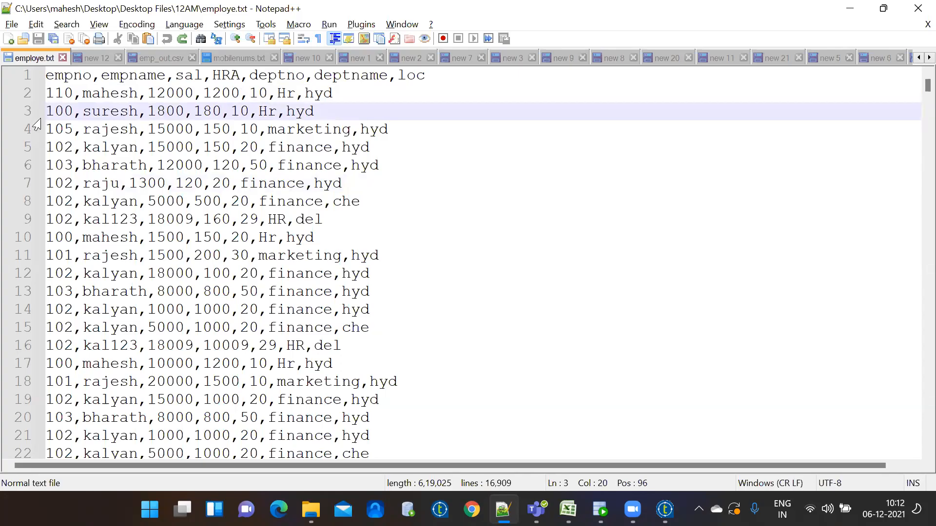
left_click(337, 94)
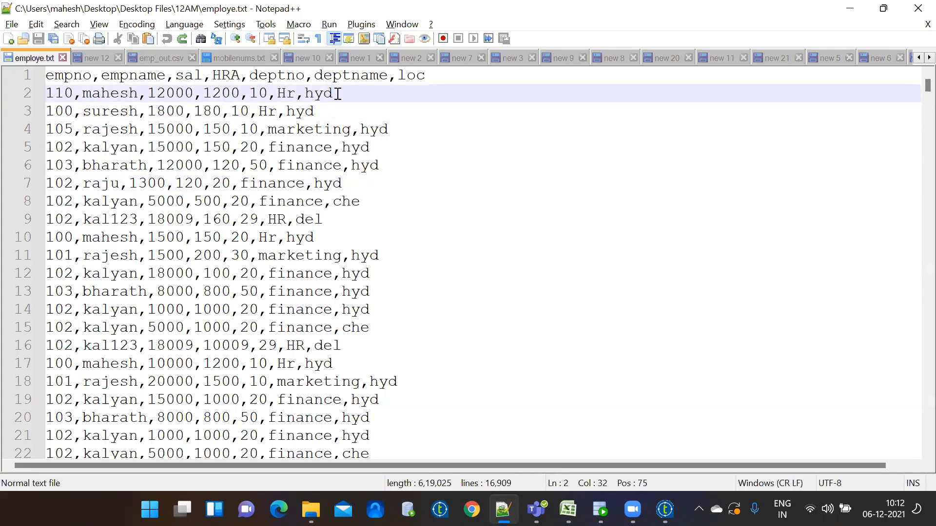
key("Return")
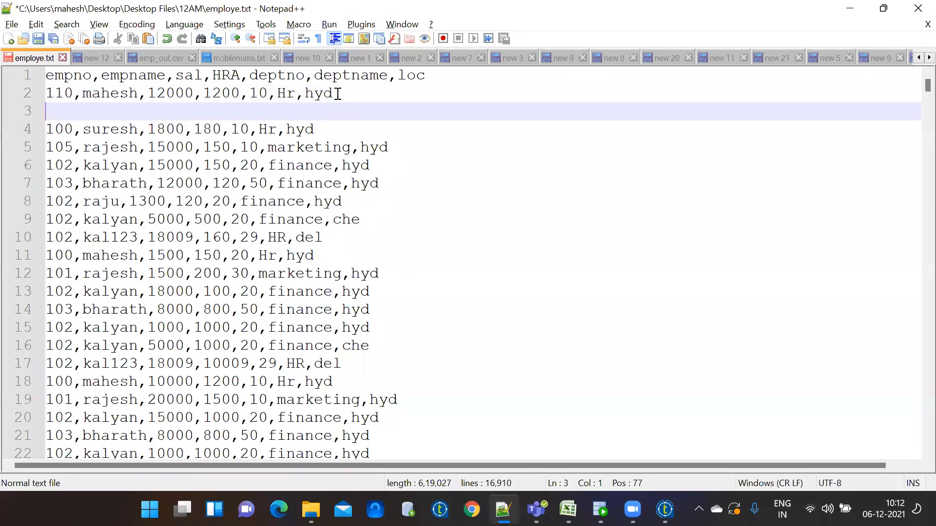
key("Delete")
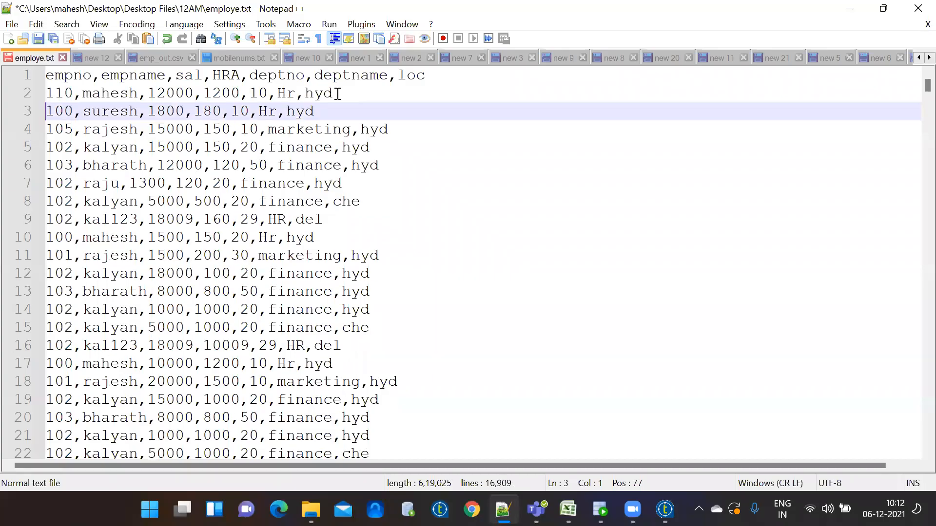
left_click(328, 116)
key("Return")
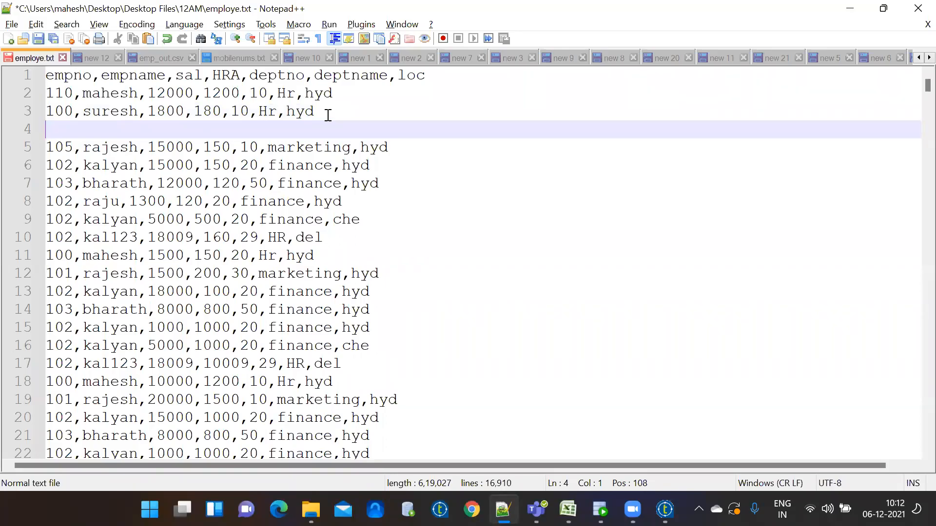
key("Delete")
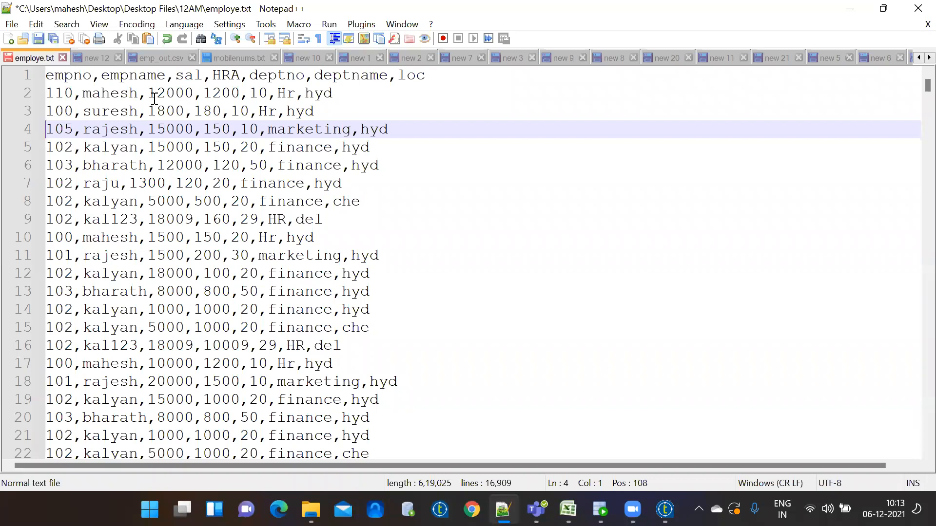
left_click(112, 126)
In mobilenums.txt, remove the bookmarks on lines 2, 4, 6, 8, 10 and 12
left_click(232, 57)
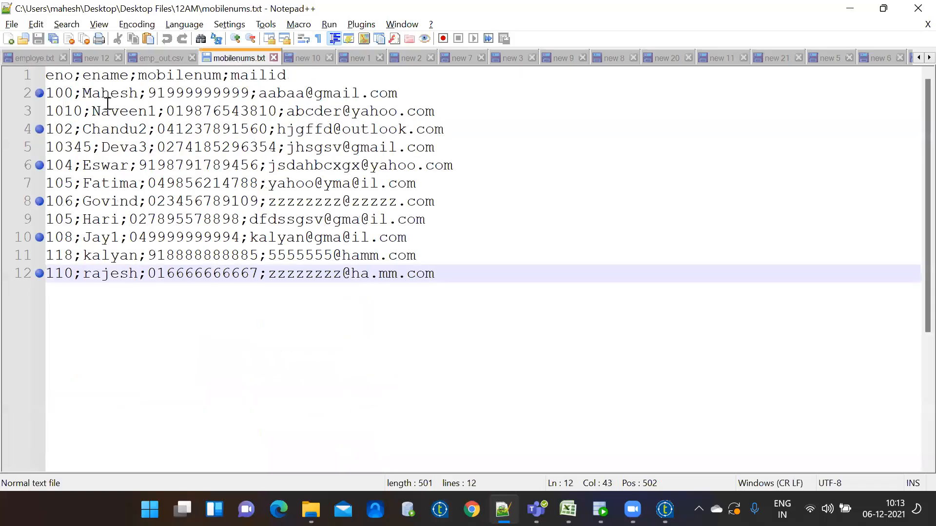
left_click(39, 93)
left_click(39, 129)
left_click(39, 165)
left_click(39, 201)
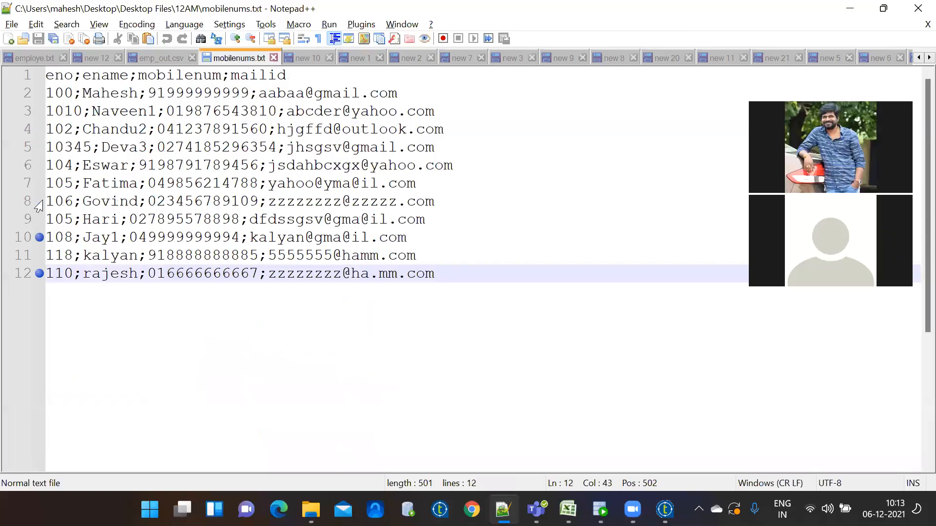
left_click(39, 238)
left_click(39, 274)
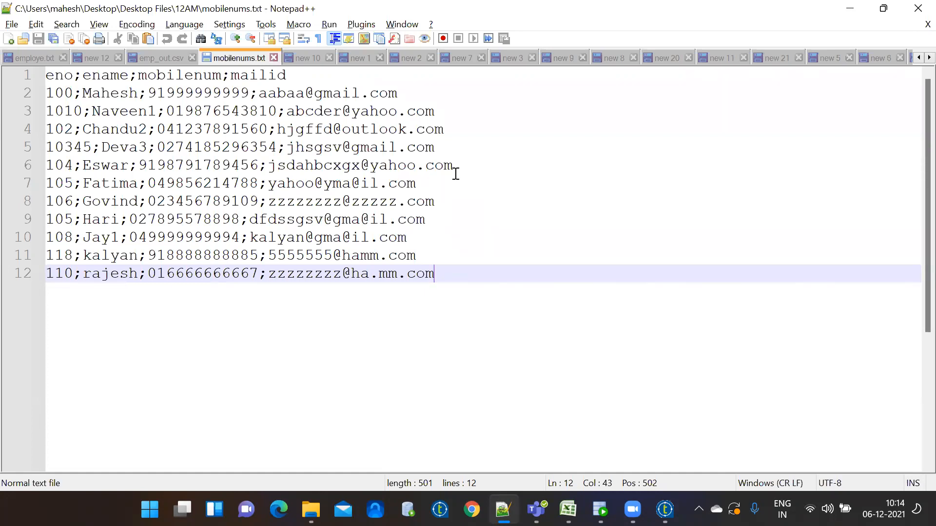
View the pipe-delimited emp_out.csv, then return to employe.txt
left_click(160, 58)
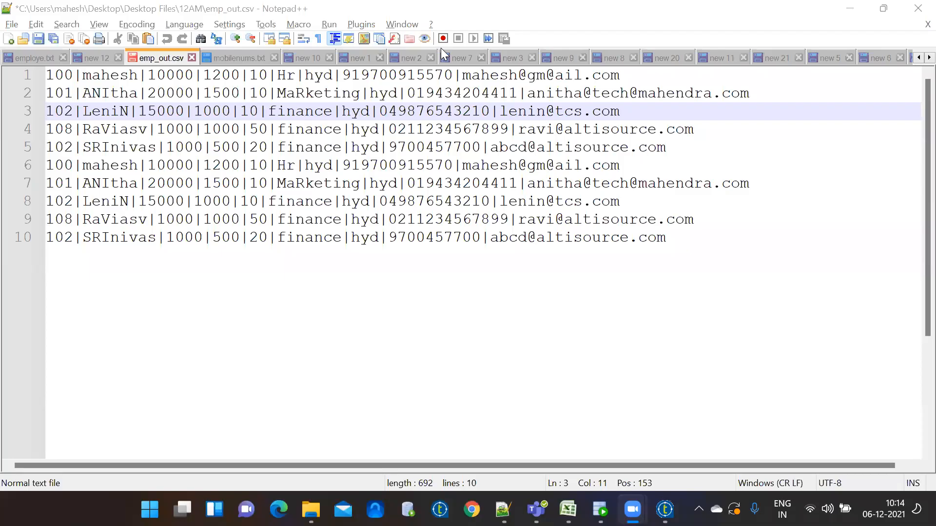
left_click(40, 62)
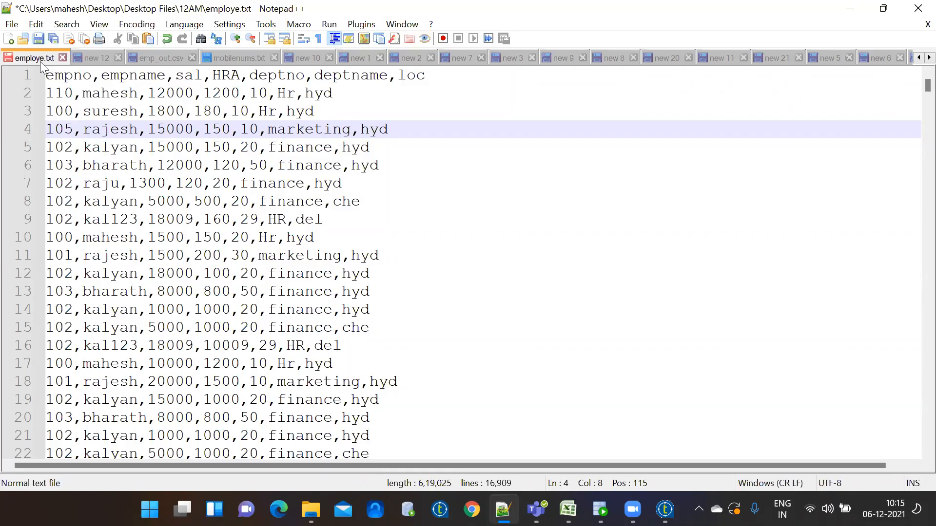
Highlight line 3 of employe.txt and point into the records on lines 2 and 4
left_click(25, 109)
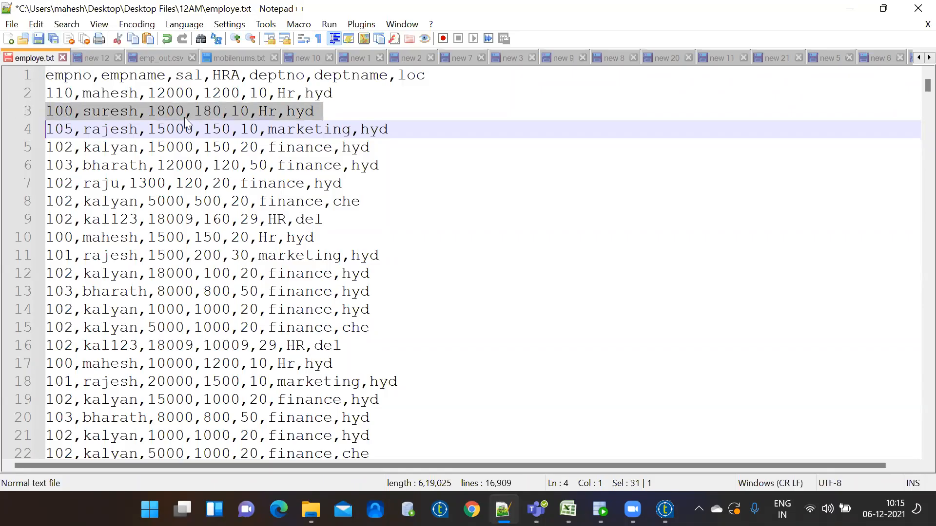
left_click(203, 121)
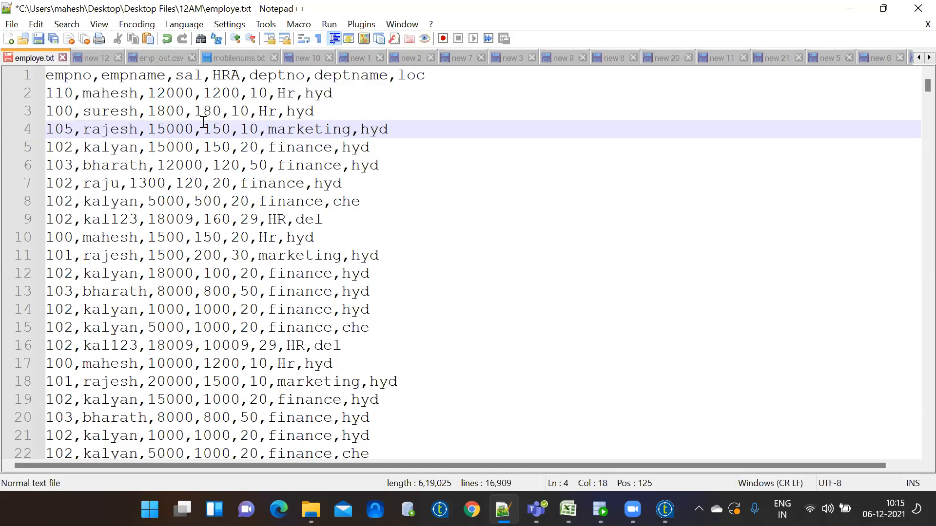
left_click(131, 90)
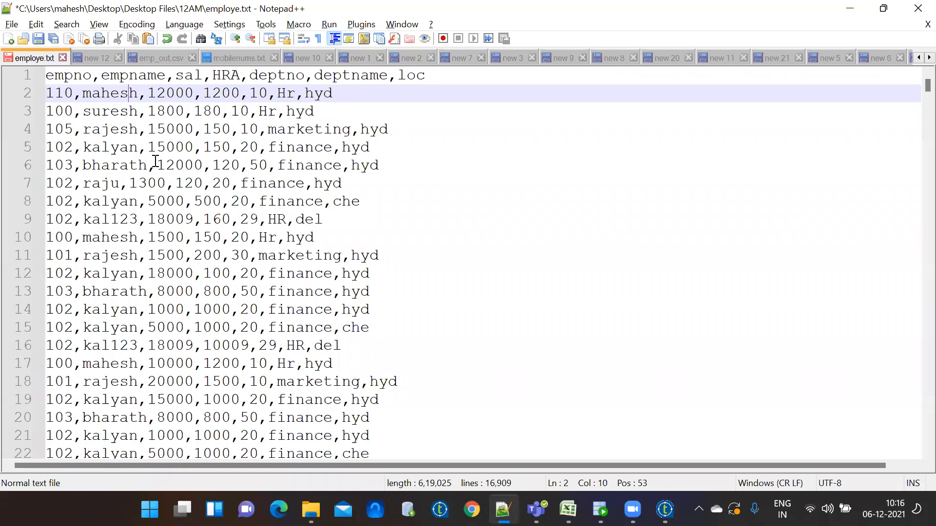
Compare emp_out.csv and mobilenums.txt, return to employe.txt, and minimize Notepad++
left_click(164, 59)
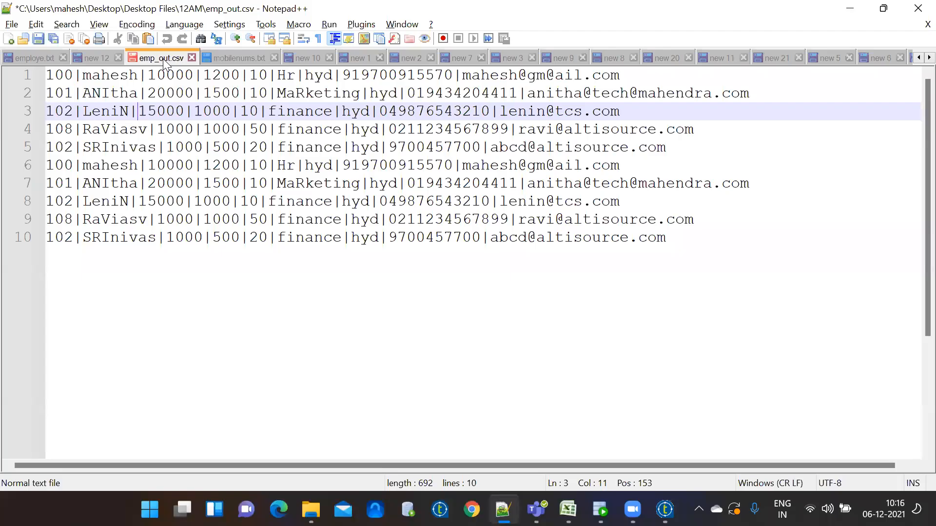
left_click(240, 58)
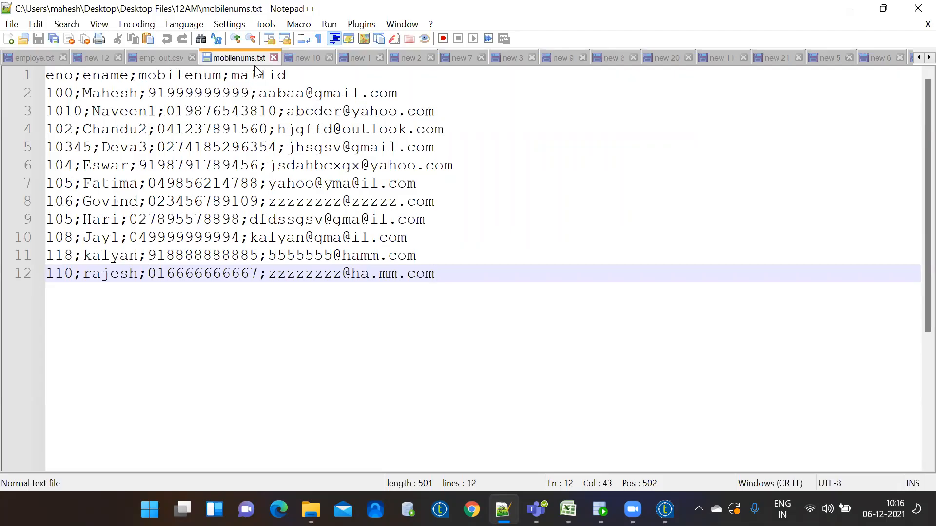
left_click(162, 58)
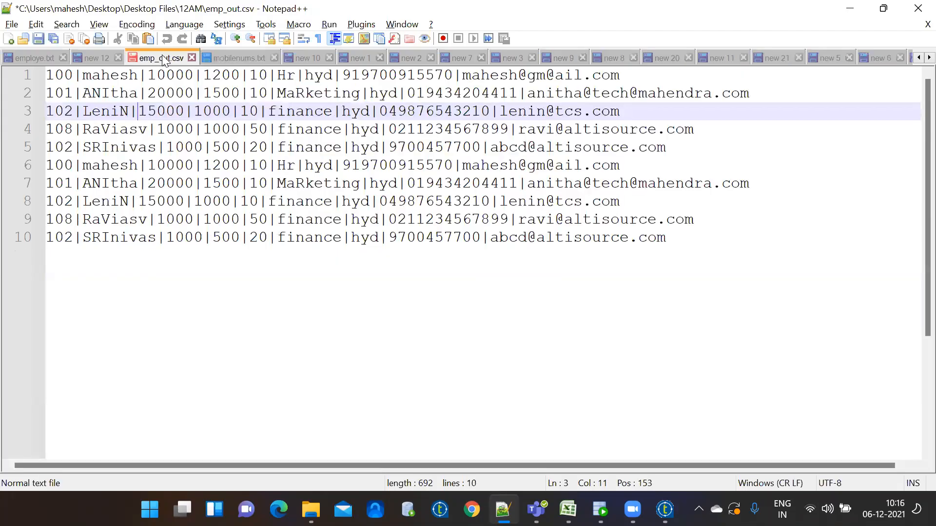
left_click(47, 57)
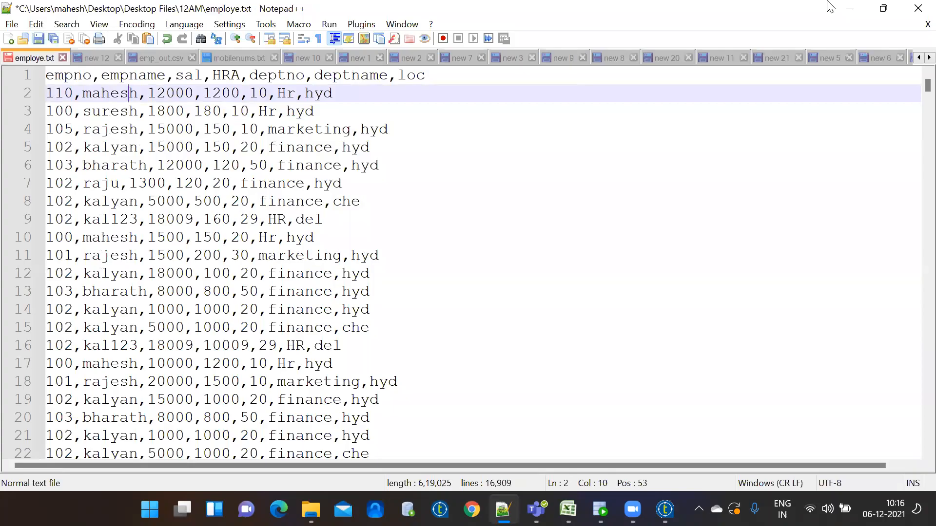
left_click(850, 8)
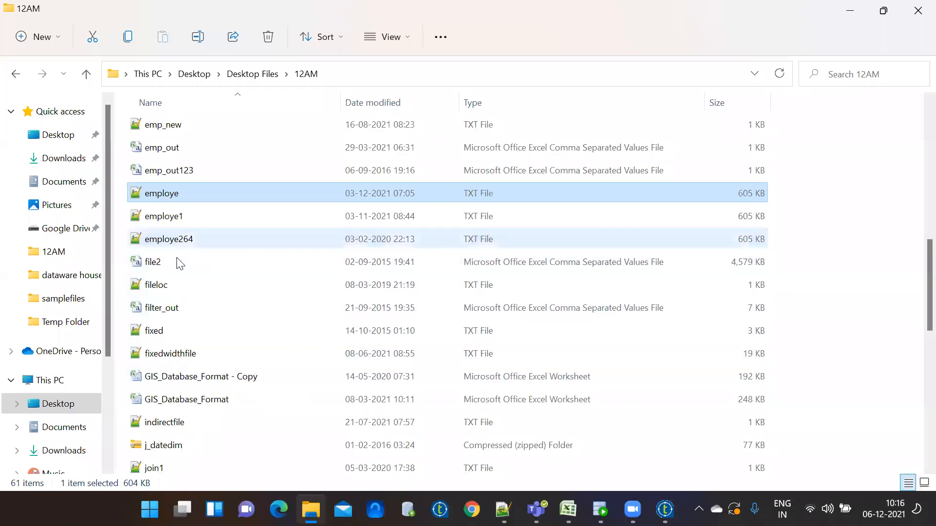
Open file2.csv in Notepad++ to inspect its policyID data, then close it and minimize
left_click(501, 262)
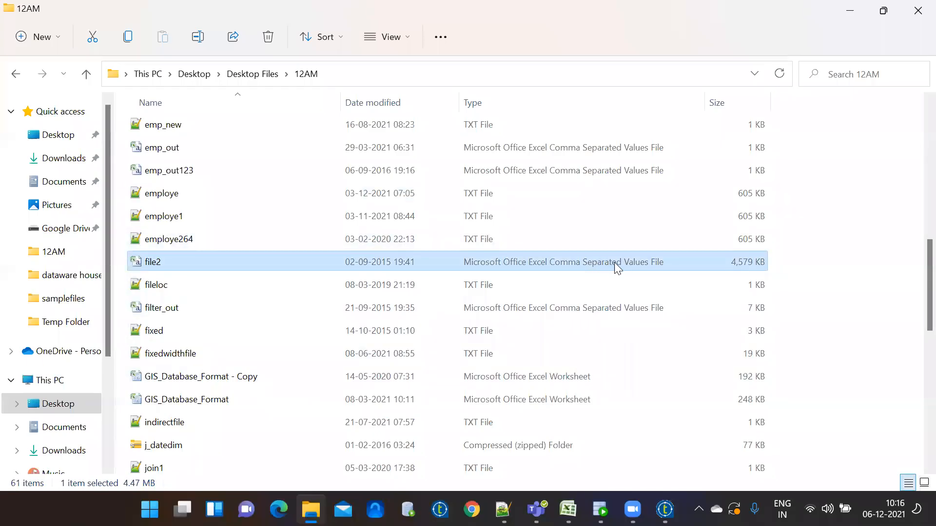
right_click(180, 260)
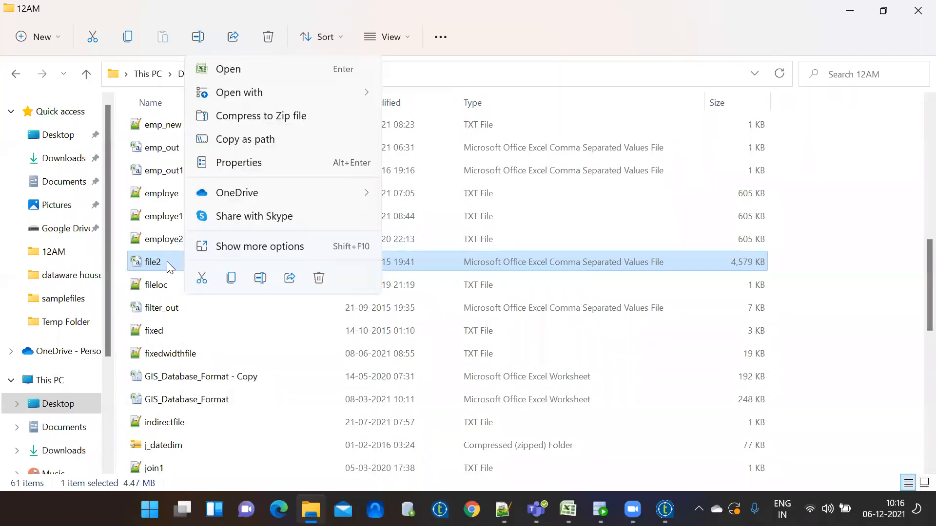
left_click(166, 261)
right_click(167, 261)
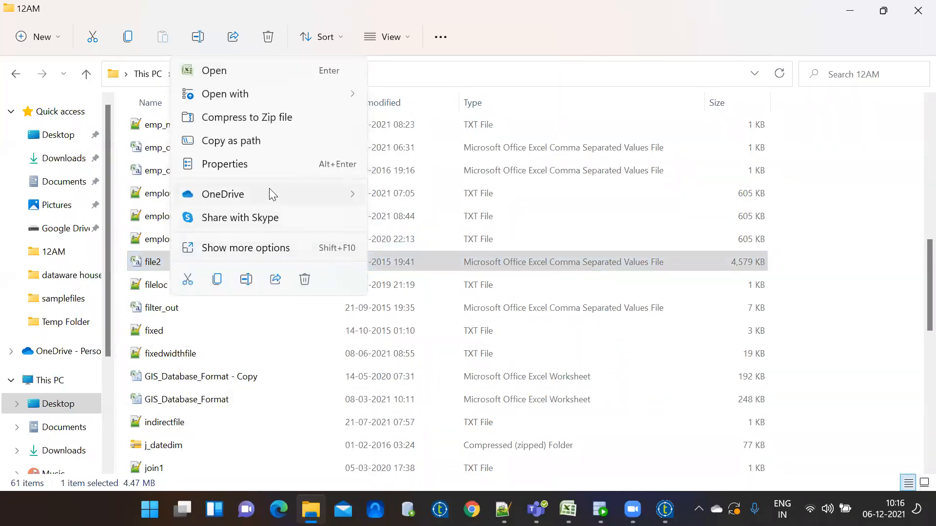
mouse_move(263, 92)
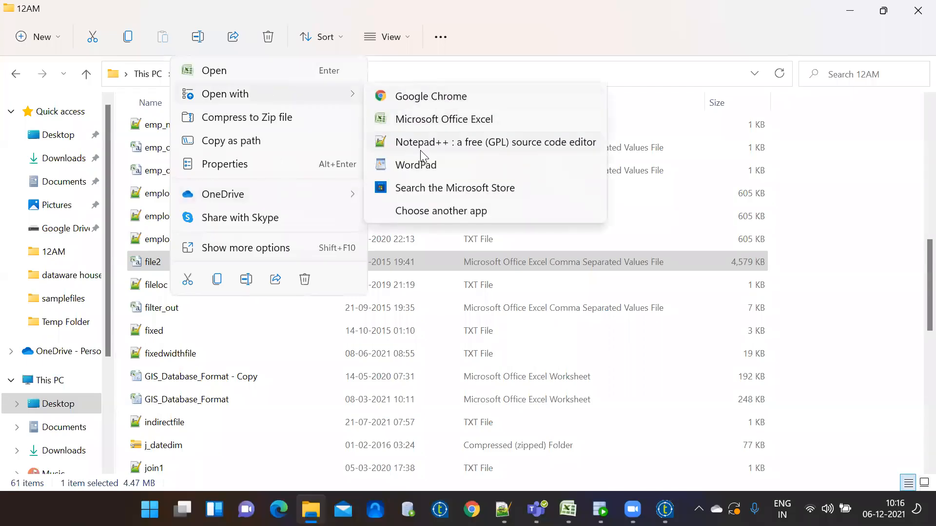
left_click(422, 142)
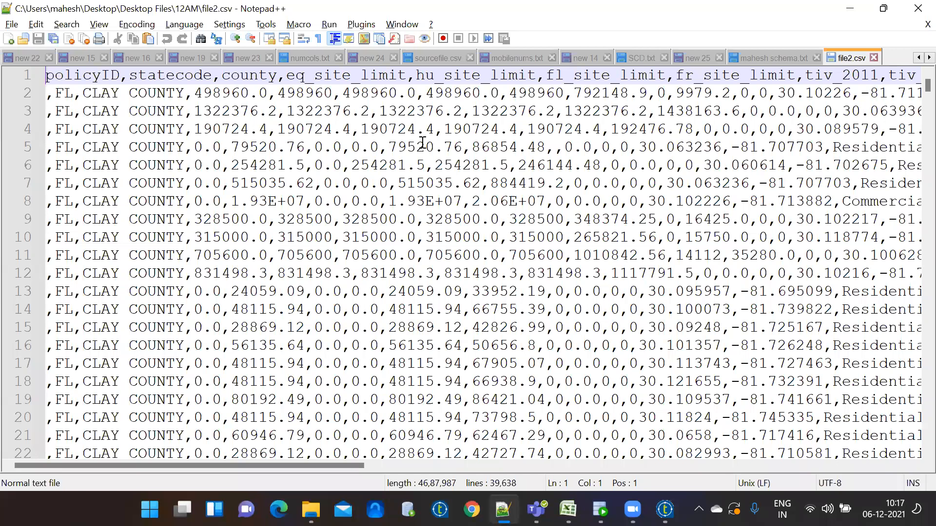
left_click(874, 58)
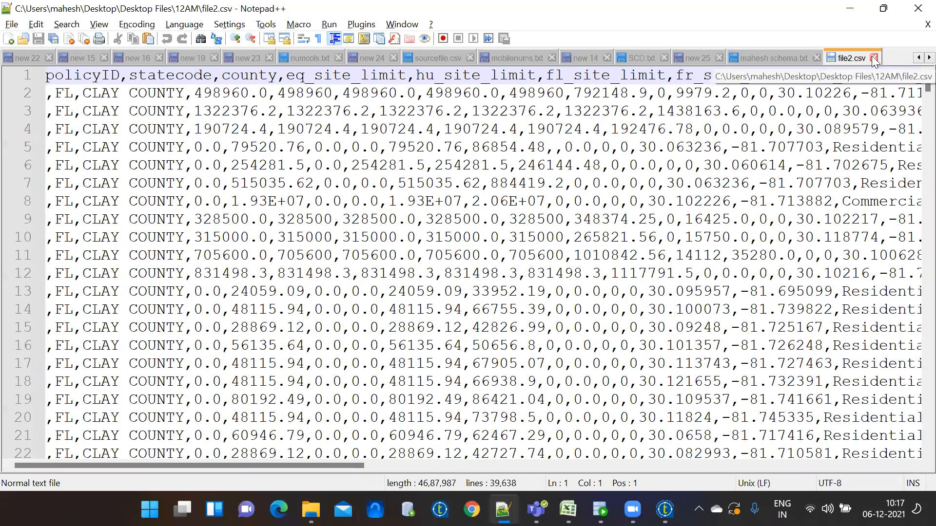
left_click(849, 8)
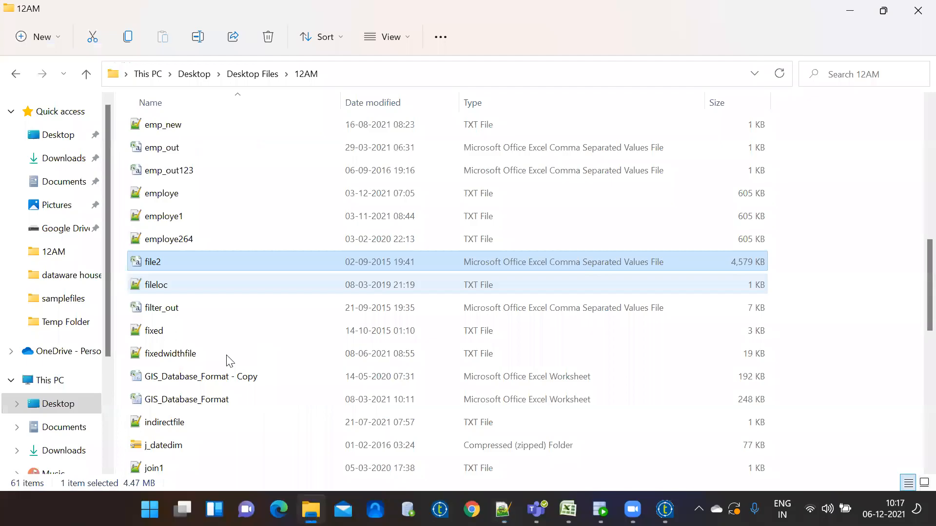
Open GIS_Database_Format.xlsx in Notepad++ to see its raw binary content
left_click(205, 356)
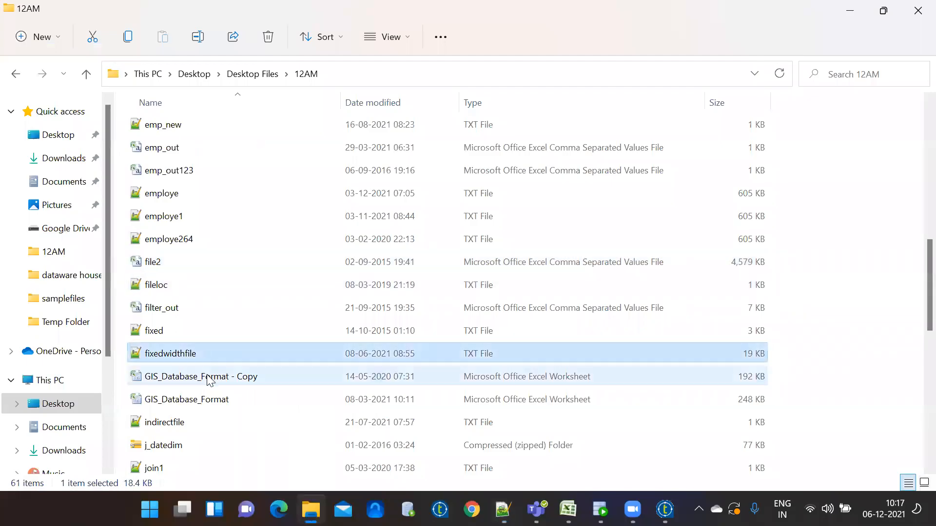
left_click(208, 380)
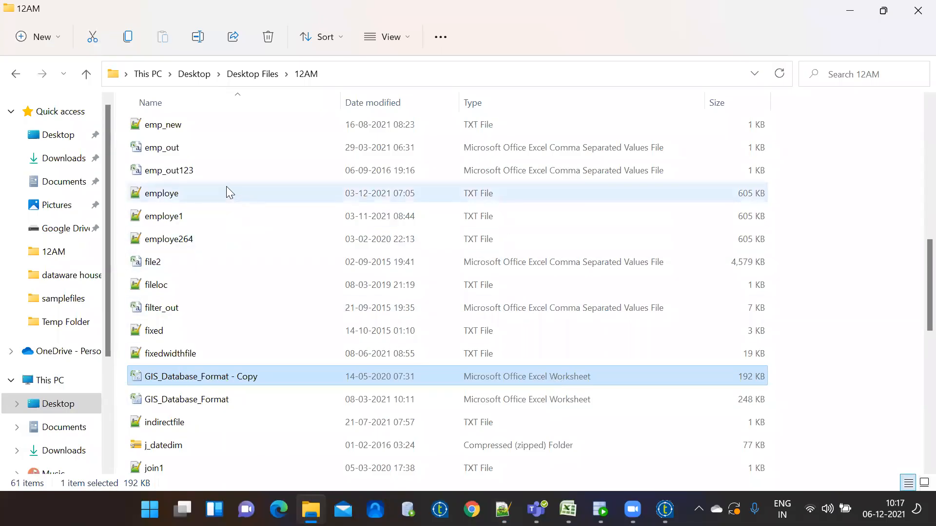
left_click(219, 171)
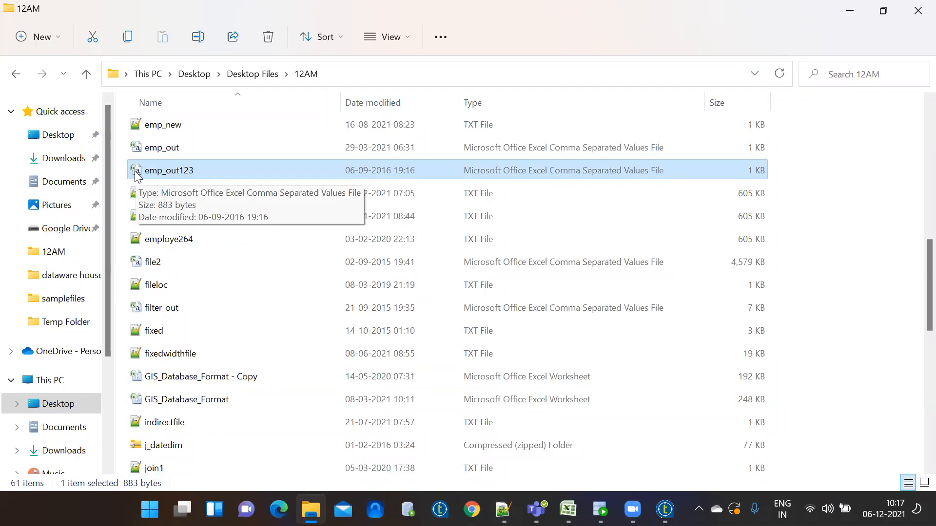
left_click(200, 402)
right_click(197, 403)
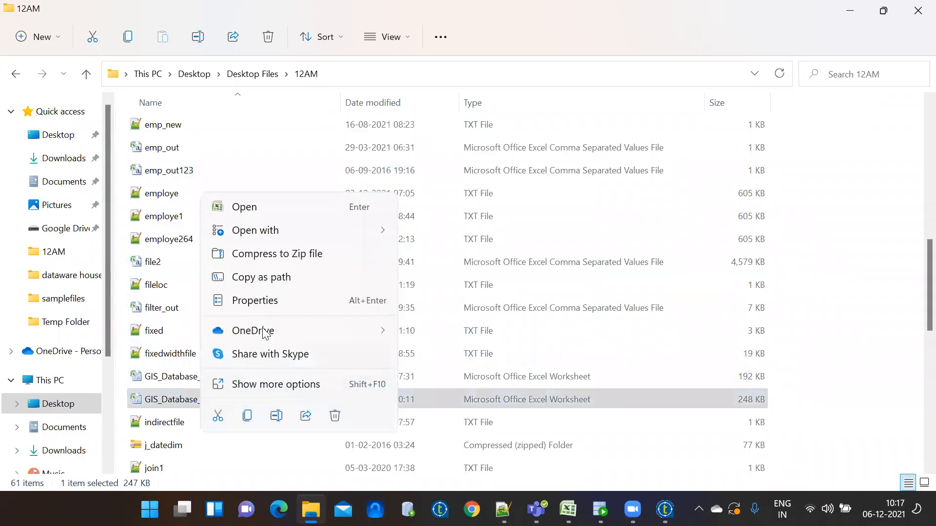
mouse_move(271, 230)
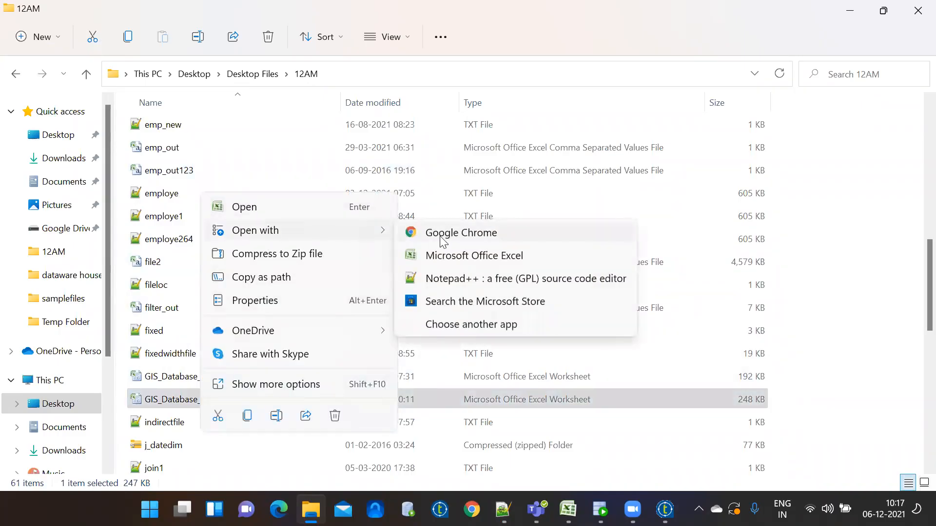
left_click(460, 280)
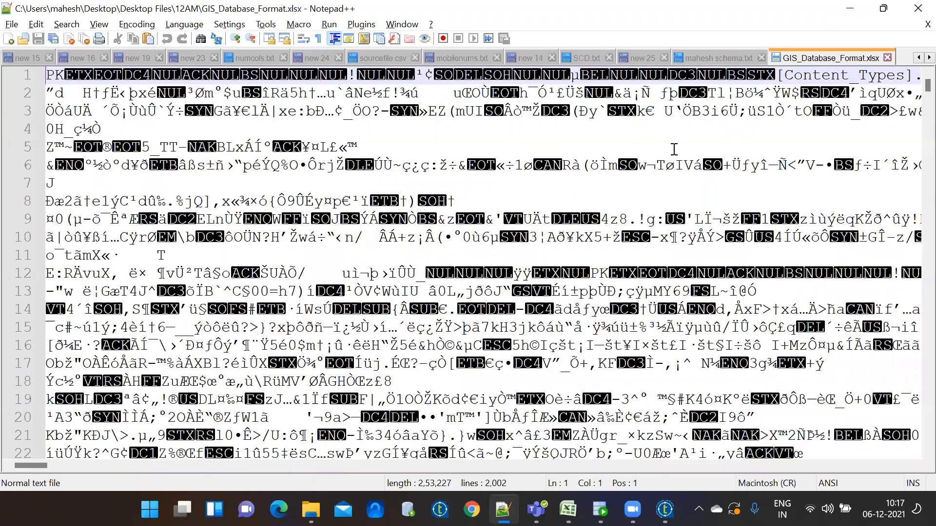
Close the GIS_Database_Format.xlsx document and minimize Notepad++
left_click(888, 58)
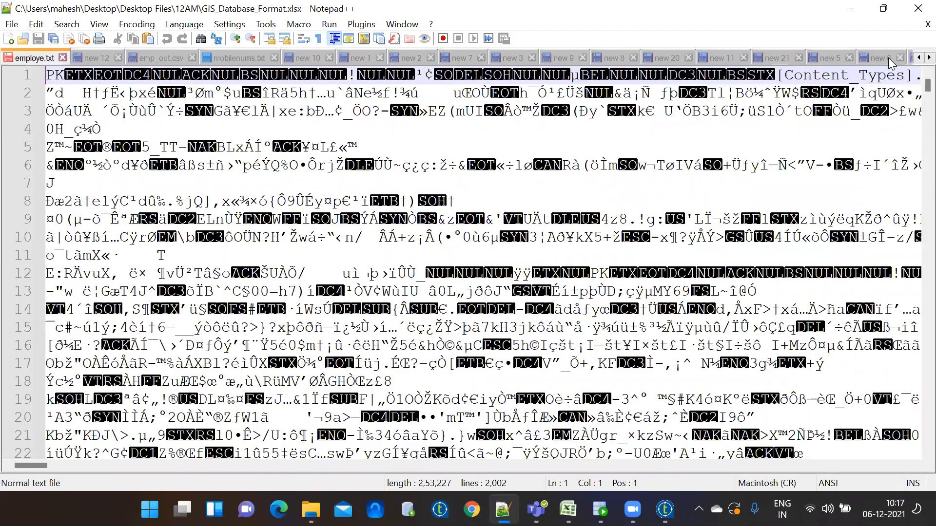
left_click(852, 11)
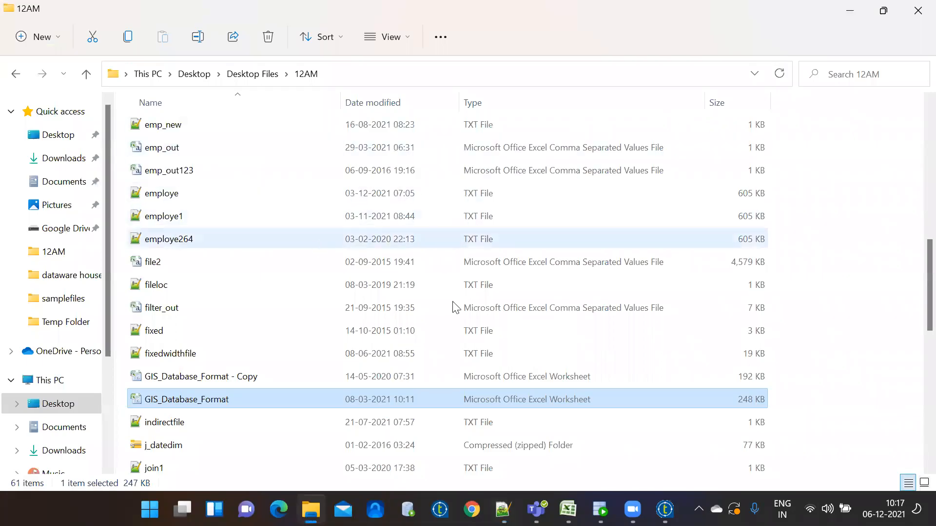
double_click(549, 398)
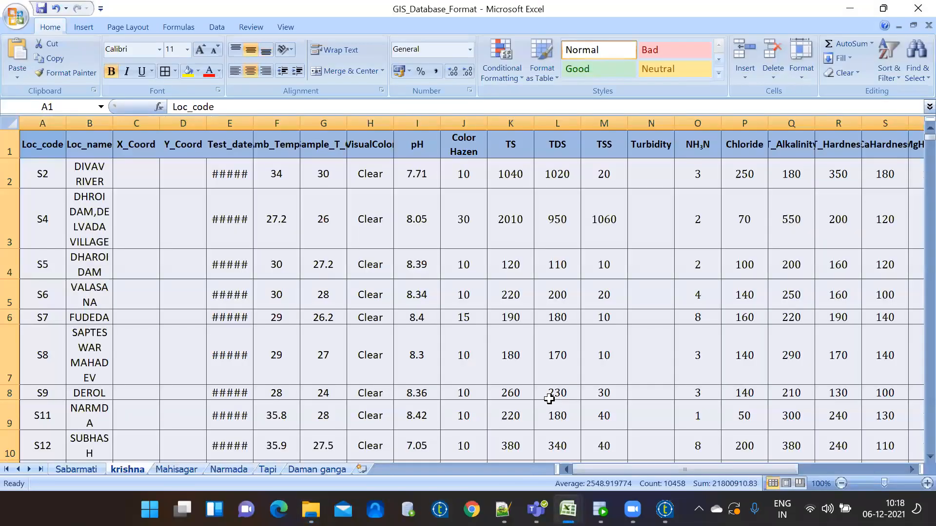
left_click(913, 11)
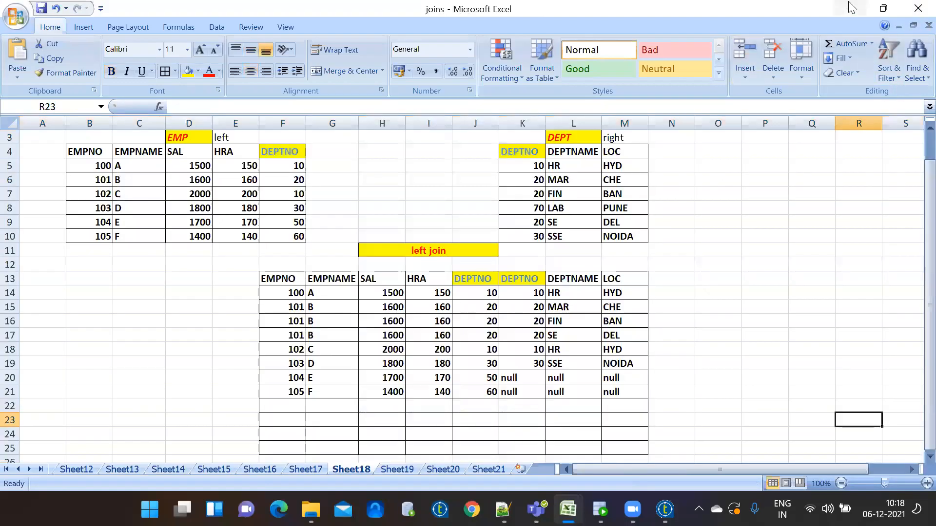
left_click(849, 6)
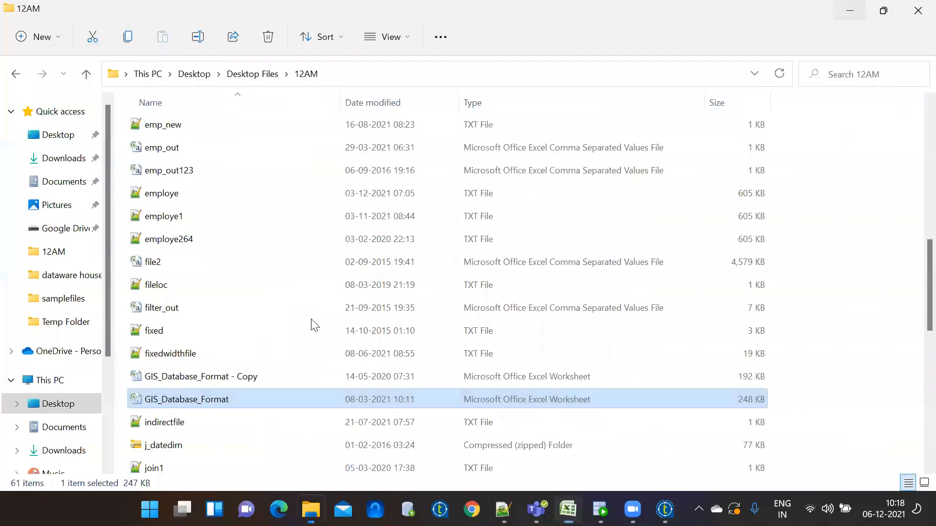
left_click(168, 263)
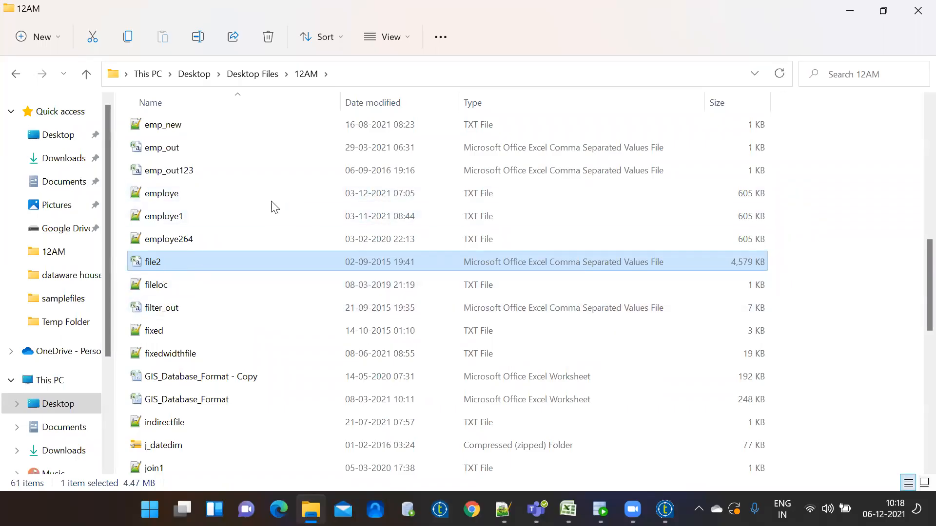
left_click(268, 198)
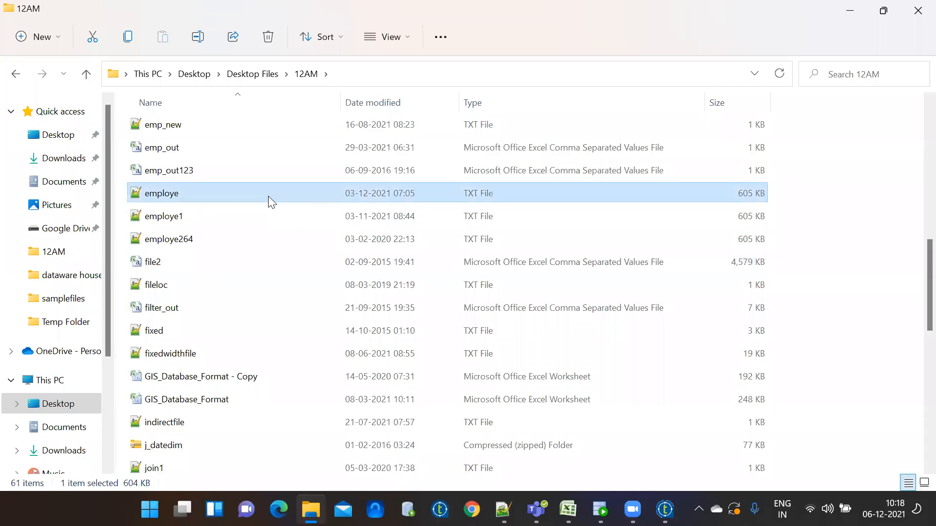
Review employe.txt and emp_out.csv in Notepad++, then go back to Talend Open Studio
double_click(268, 196)
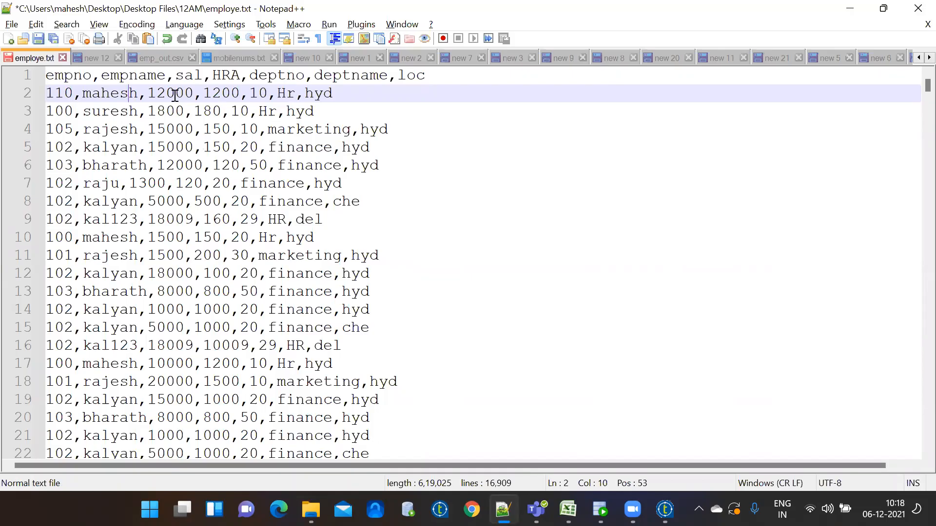
left_click(164, 57)
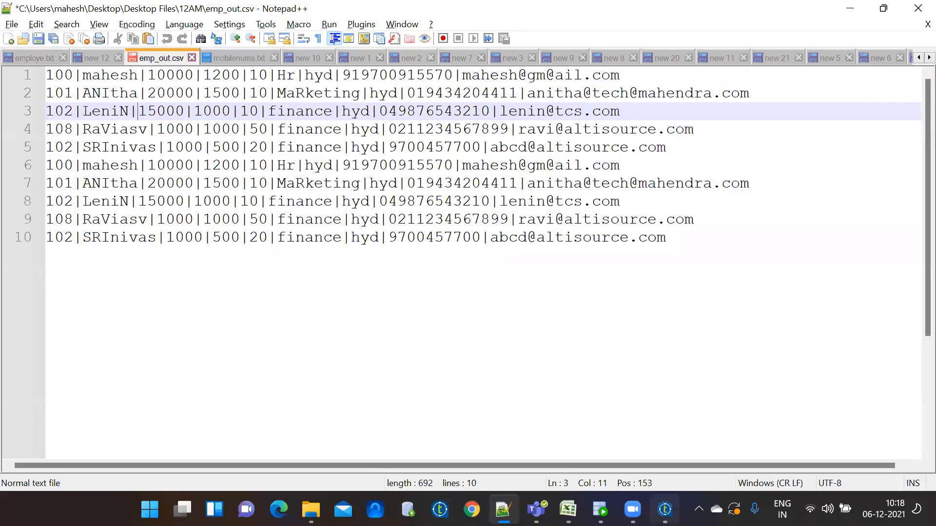
left_click(664, 509)
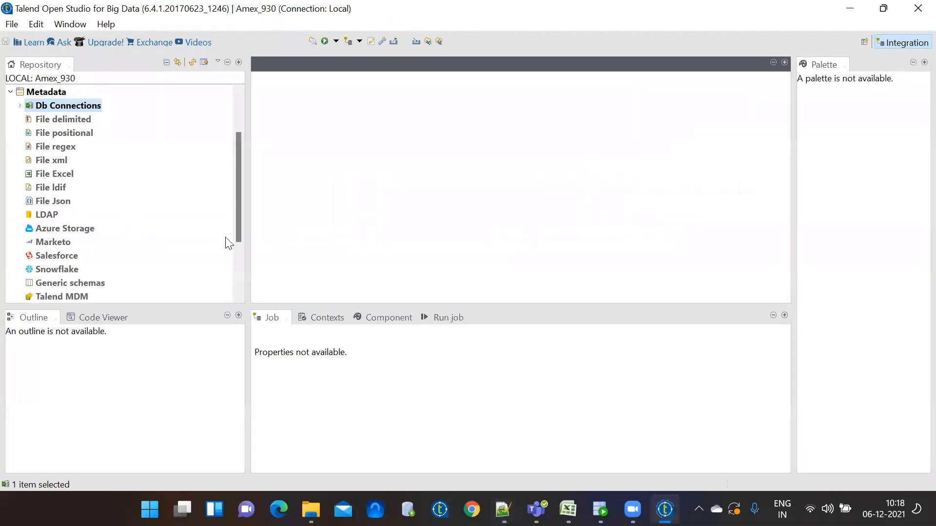
Bring up the context menu of the File delimited node under Metadata in the Repository
left_click(20, 106)
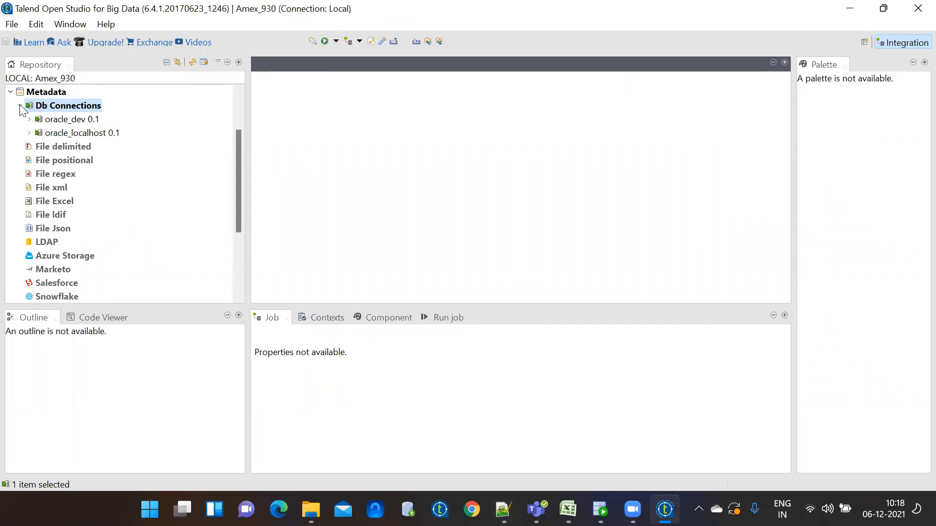
left_click(20, 105)
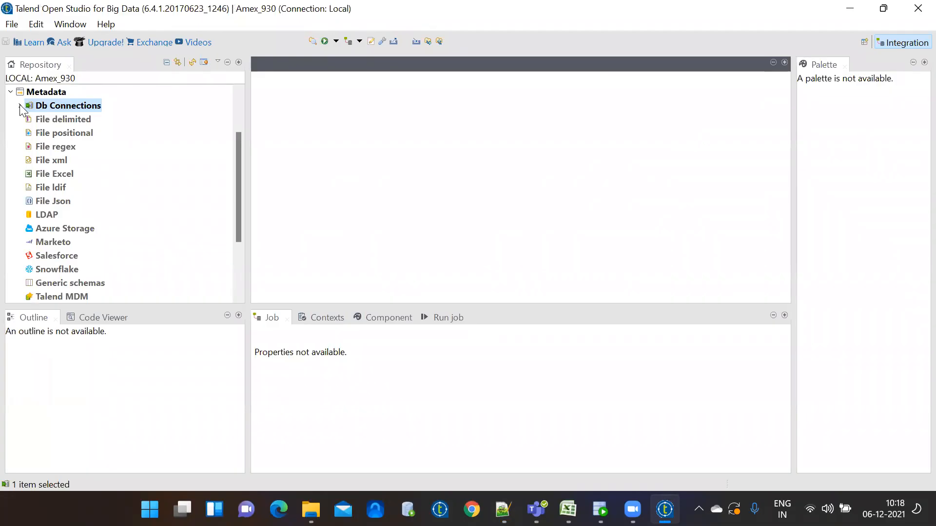
left_click(48, 121)
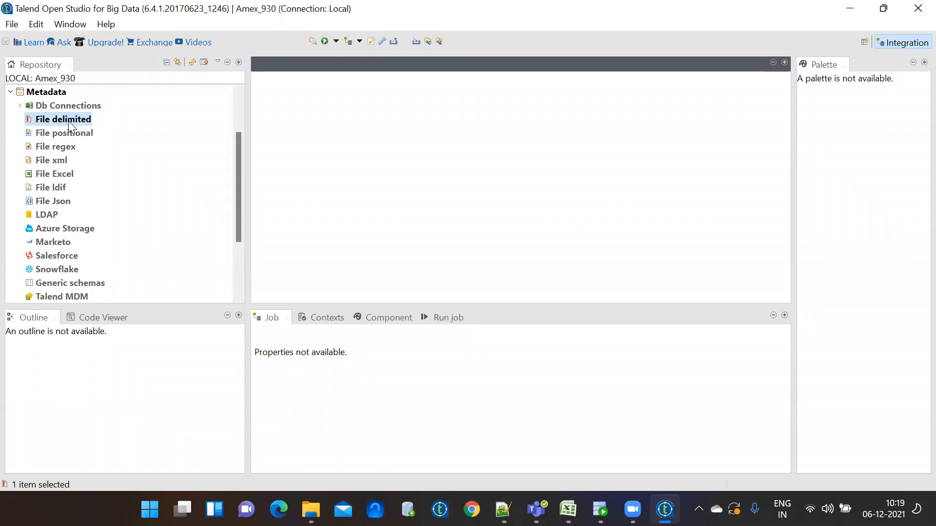
right_click(69, 121)
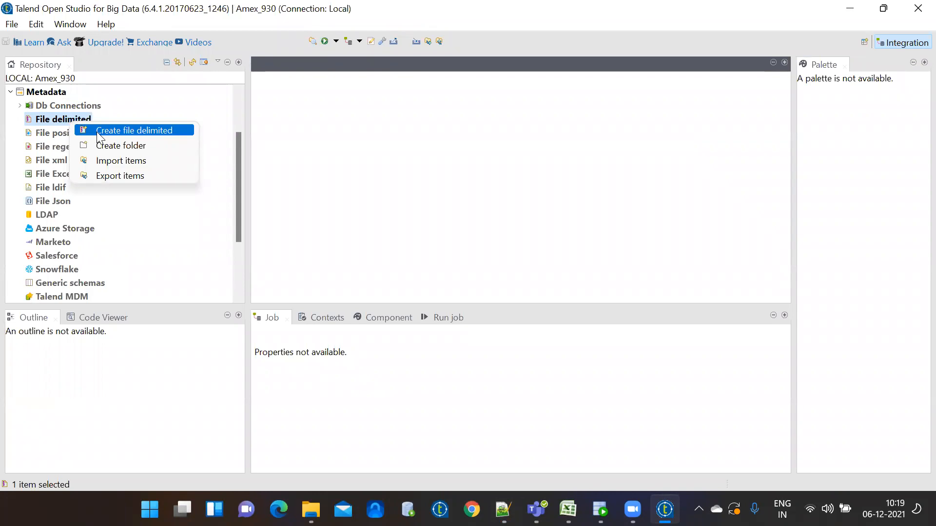
right_click(66, 107)
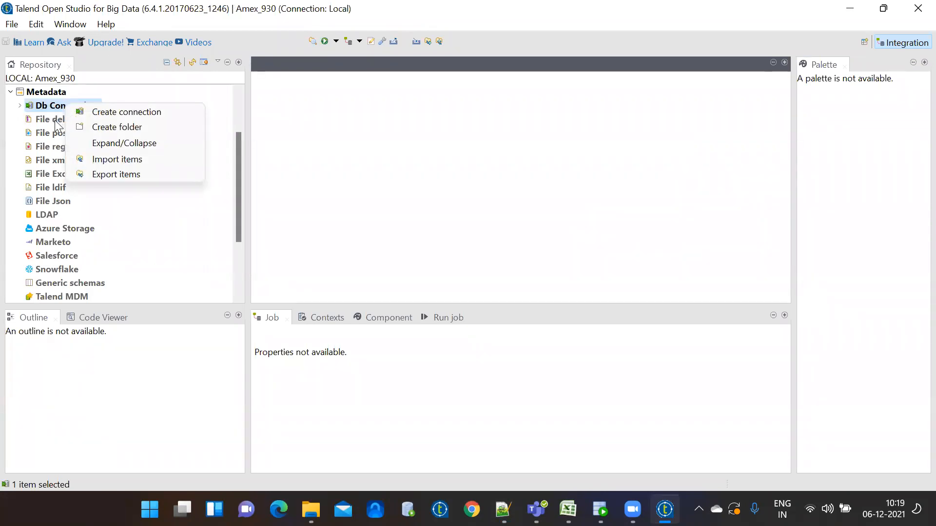
left_click(55, 120)
right_click(54, 120)
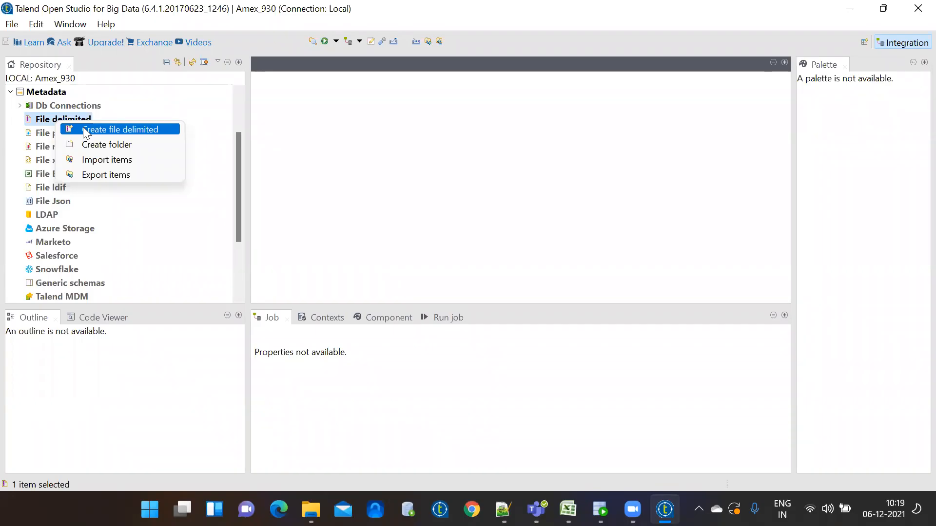
right_click(49, 118)
right_click(50, 119)
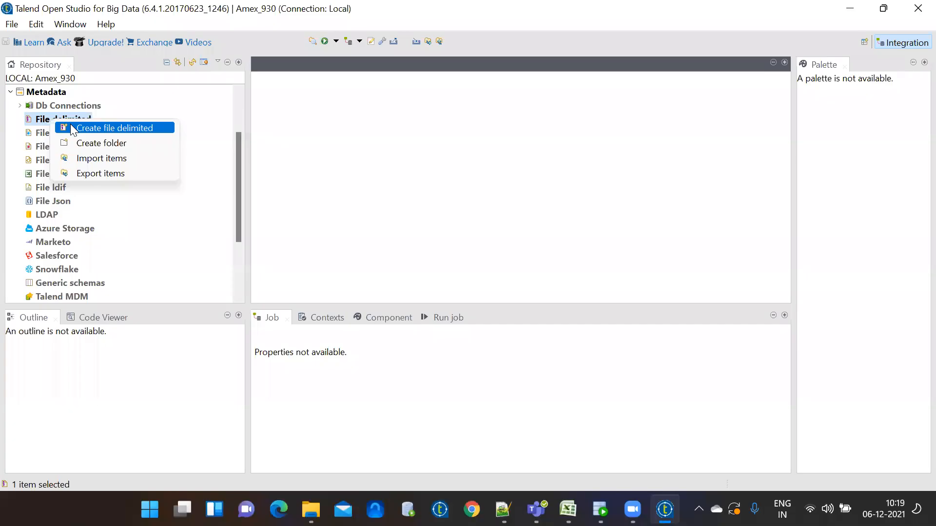
right_click(43, 118)
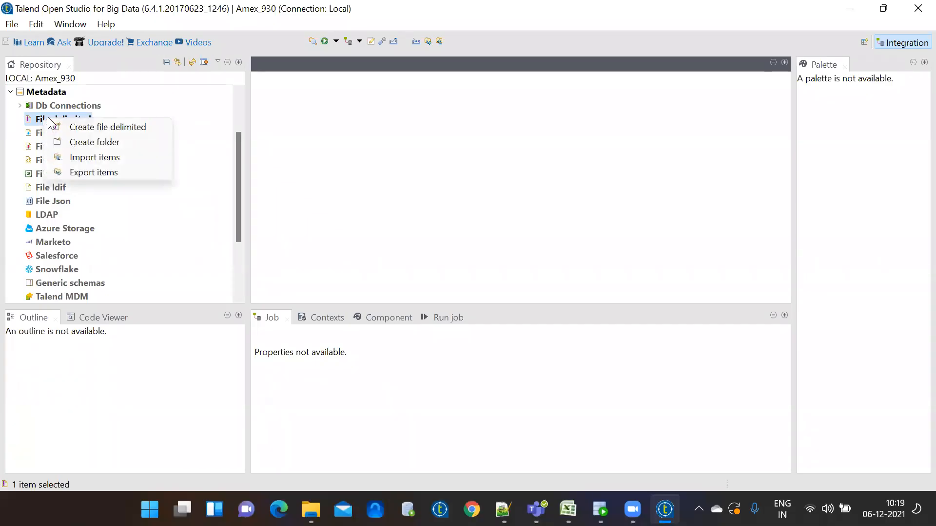
Create a new delimited file named 'employee' and advance to the step 2 file settings
left_click(86, 128)
type("emplo")
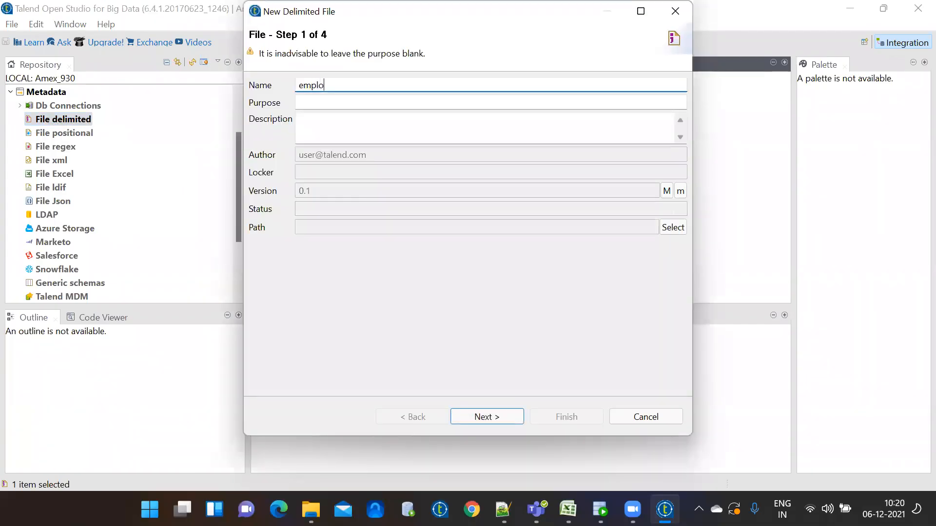
key("BackSpace")
type("oyee")
left_click(312, 100)
left_click(313, 131)
left_click_drag(349, 86, 254, 81)
key("BackSpace")
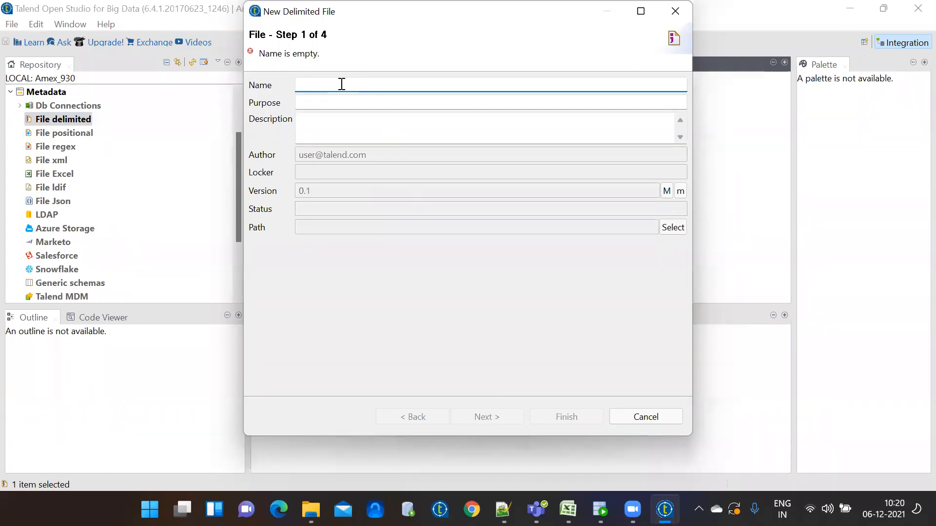
type("employee")
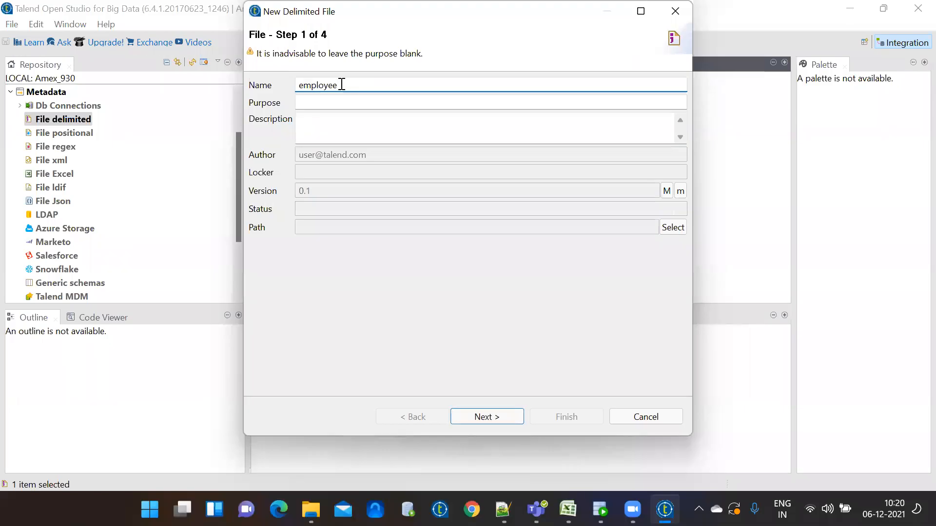
left_click(481, 418)
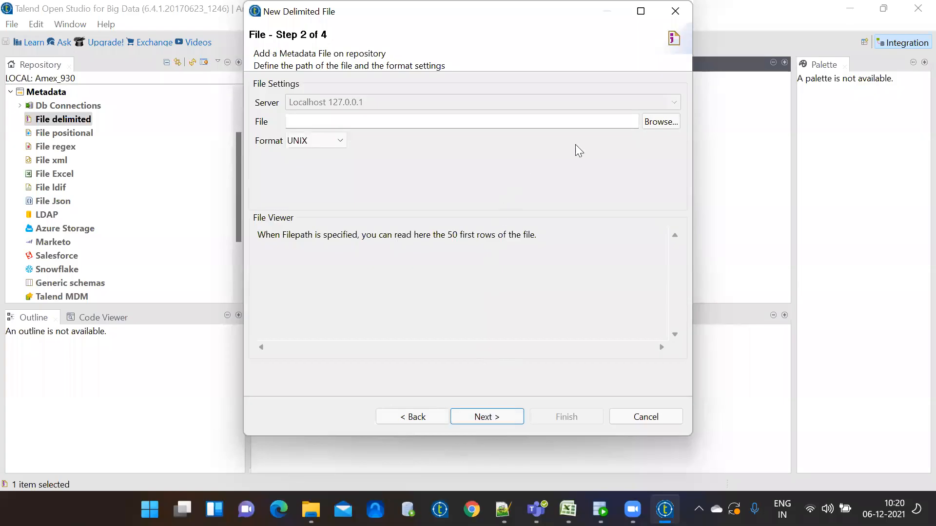
Open the file picker and check employe.txt's contents in Notepad++
left_click(655, 125)
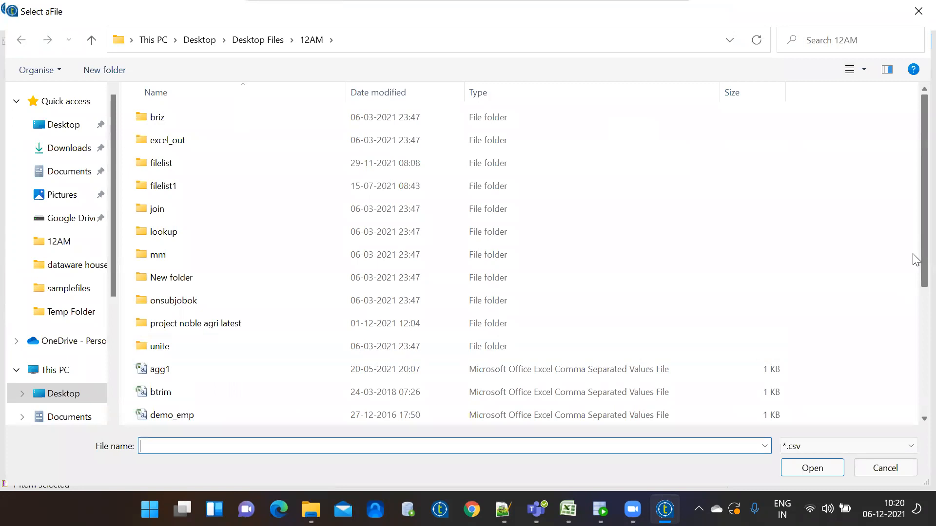
left_click_drag(916, 260, 916, 425)
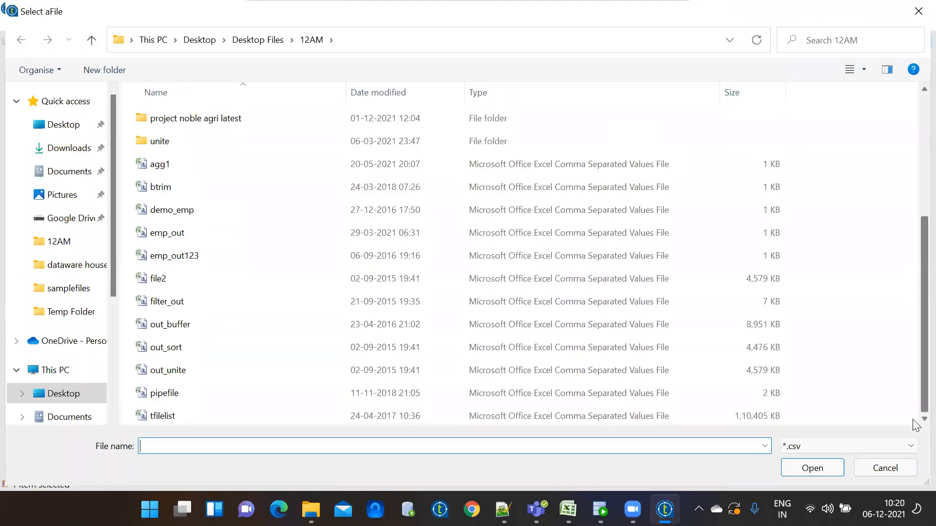
left_click(503, 509)
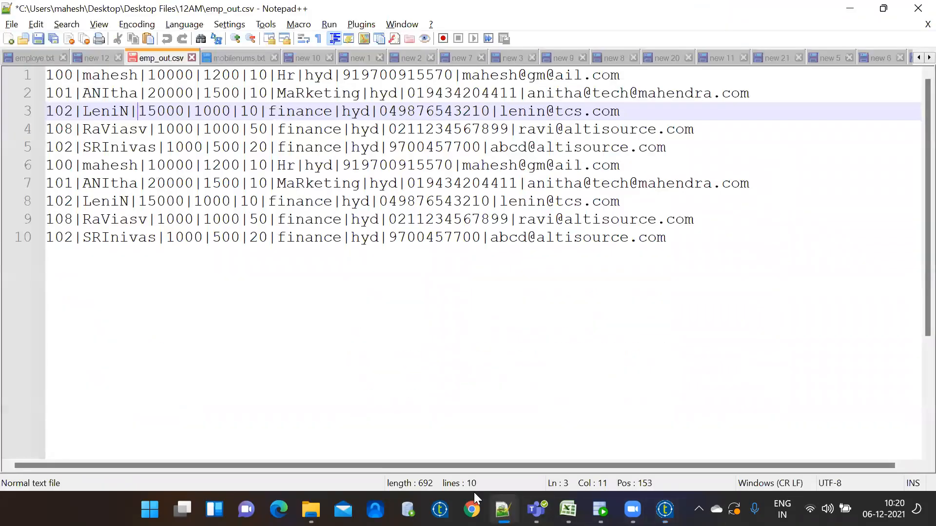
left_click(49, 57)
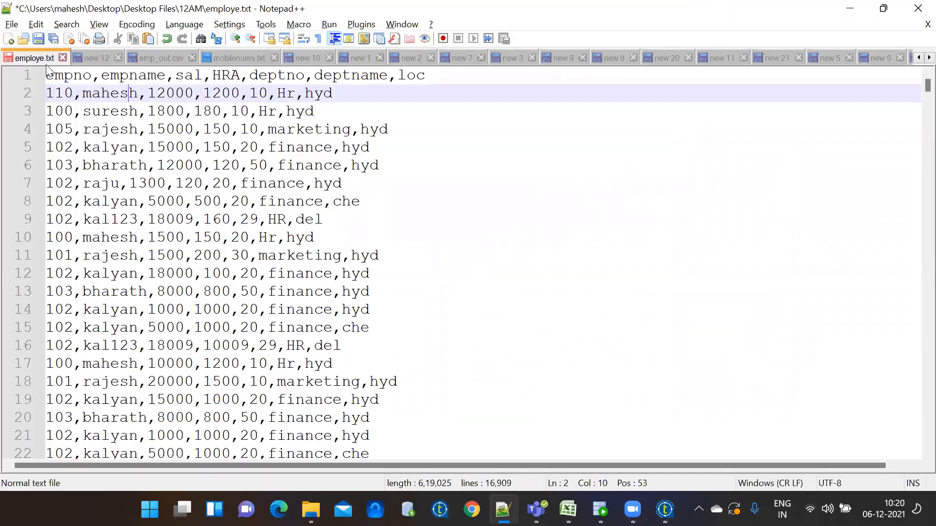
left_click(856, 13)
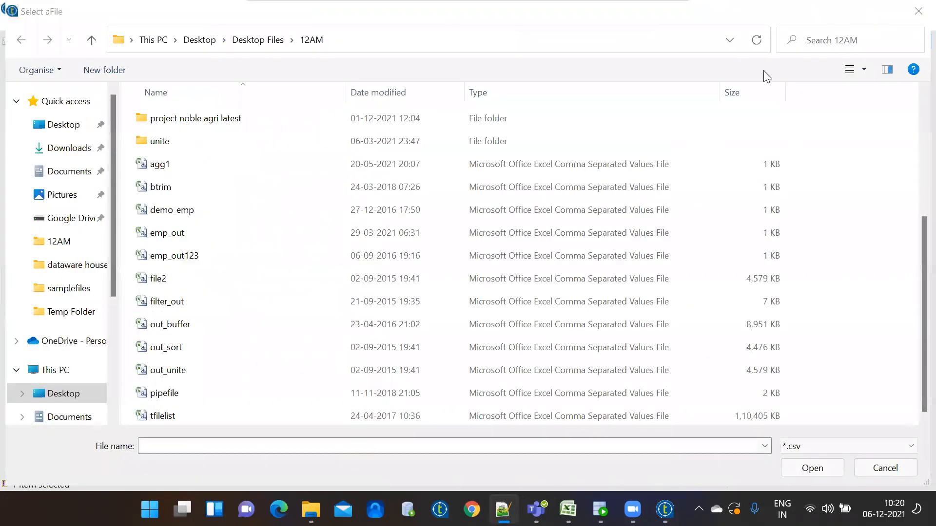
Set the file-type filter to *.* and pick employe.txt from the 12AM folder
left_click(841, 449)
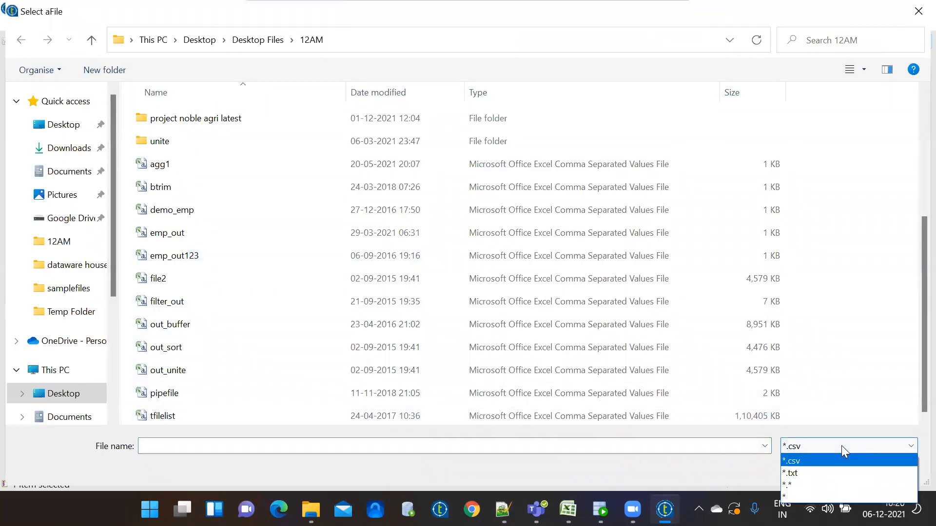
left_click(841, 446)
left_click(842, 446)
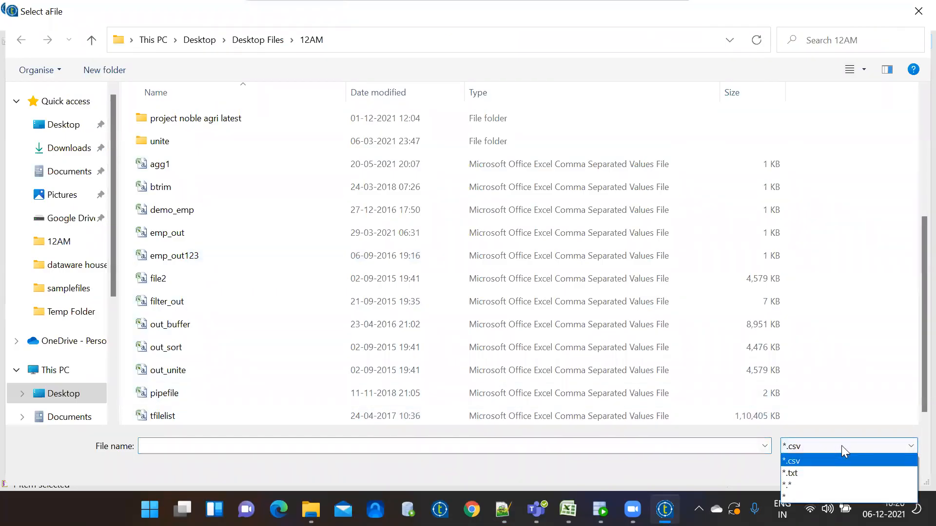
left_click(831, 482)
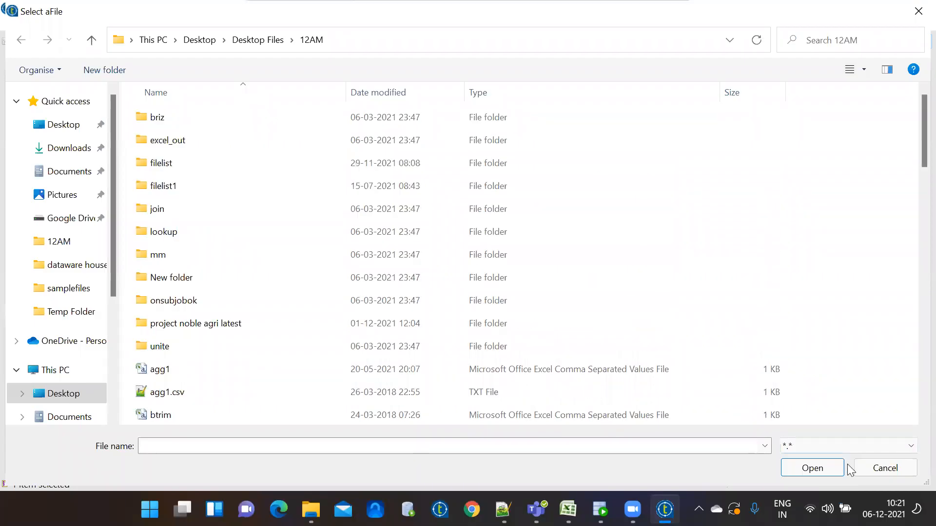
scroll(916, 419, "down", 3)
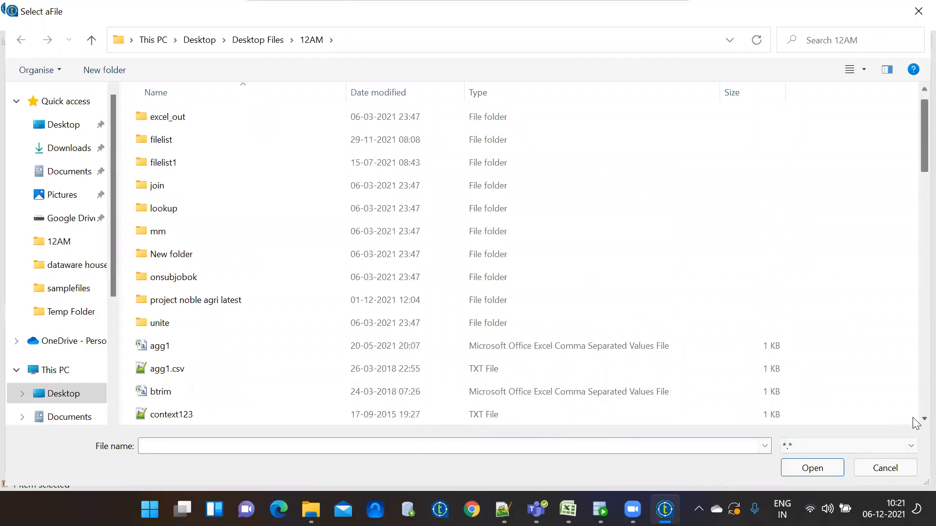
scroll(916, 422, "down", 4)
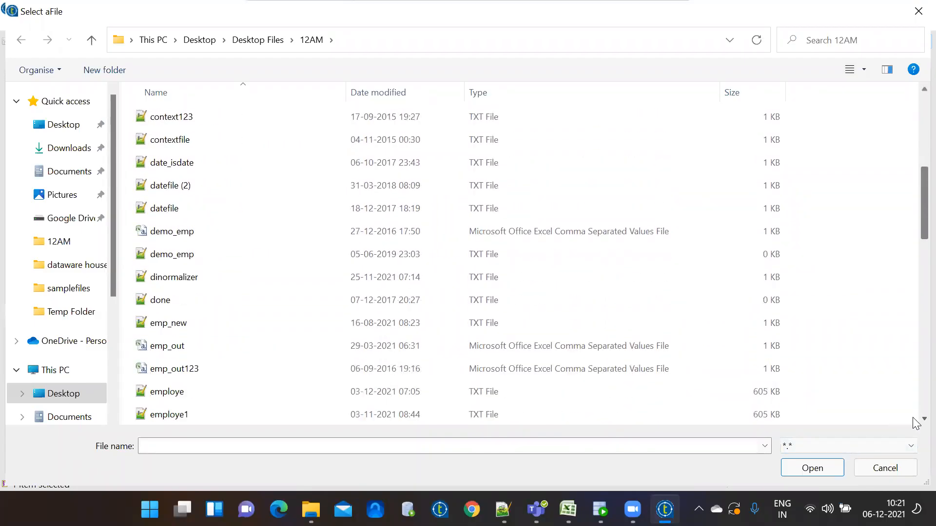
scroll(915, 422, "down", 1)
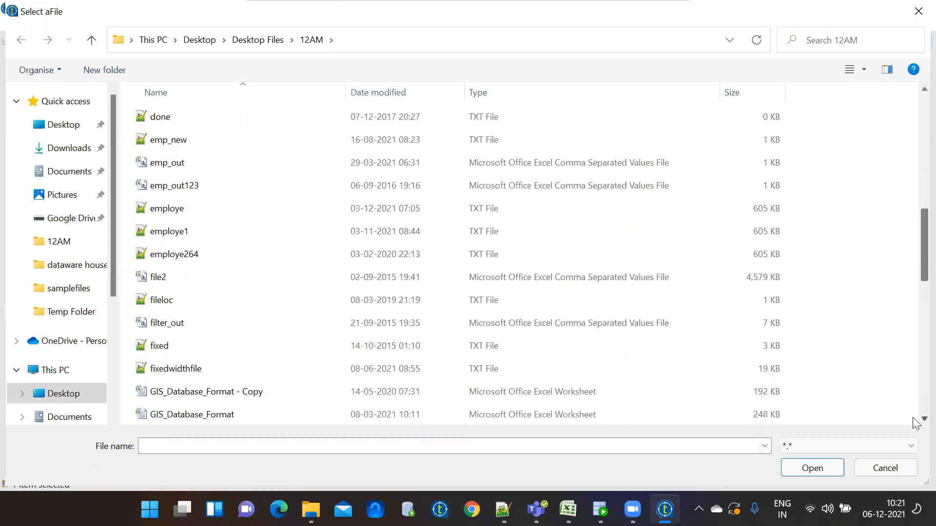
double_click(228, 209)
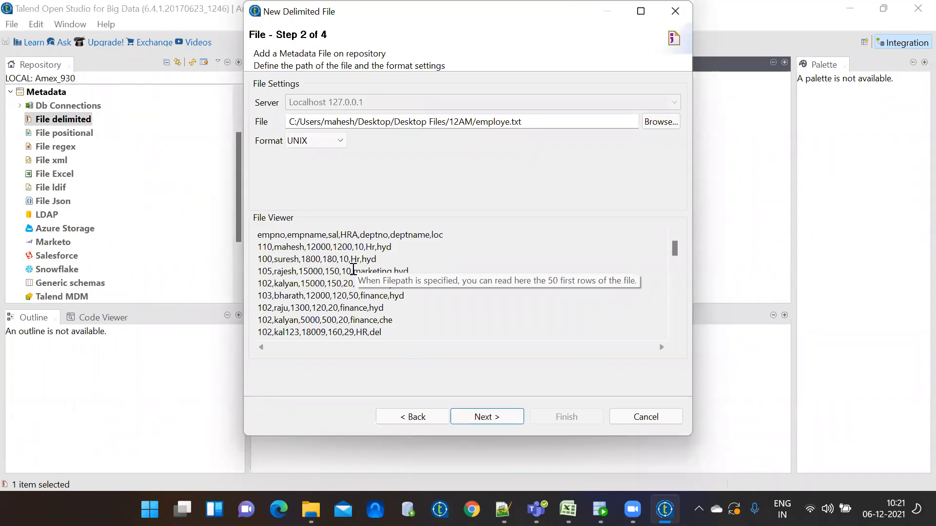
left_click(672, 316)
scroll(675, 319, "up", 1)
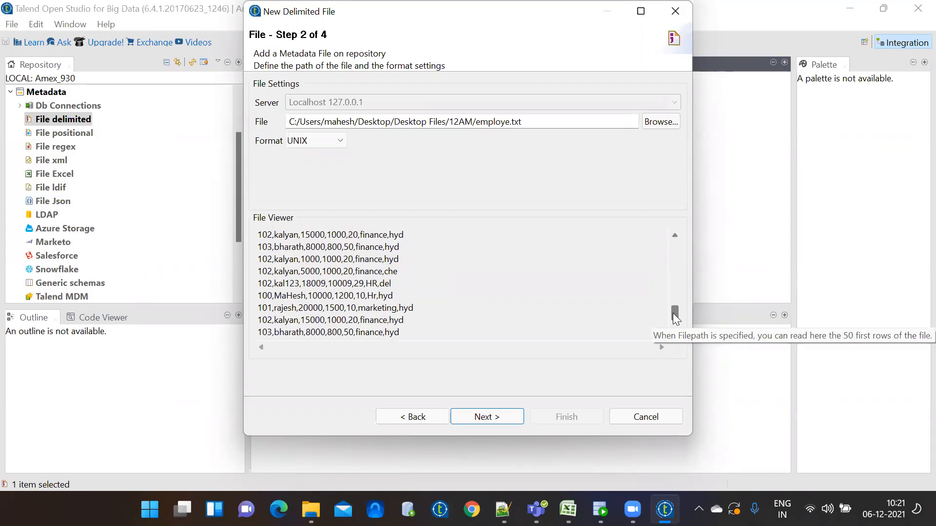
mouse_move(675, 318)
left_mouse_down()
mouse_move(674, 327)
mouse_move(652, 222)
mouse_move(659, 303)
mouse_move(670, 316)
left_mouse_up()
On step 3, set the field separator to Comma and keep Standard EOL for rows
left_click(484, 416)
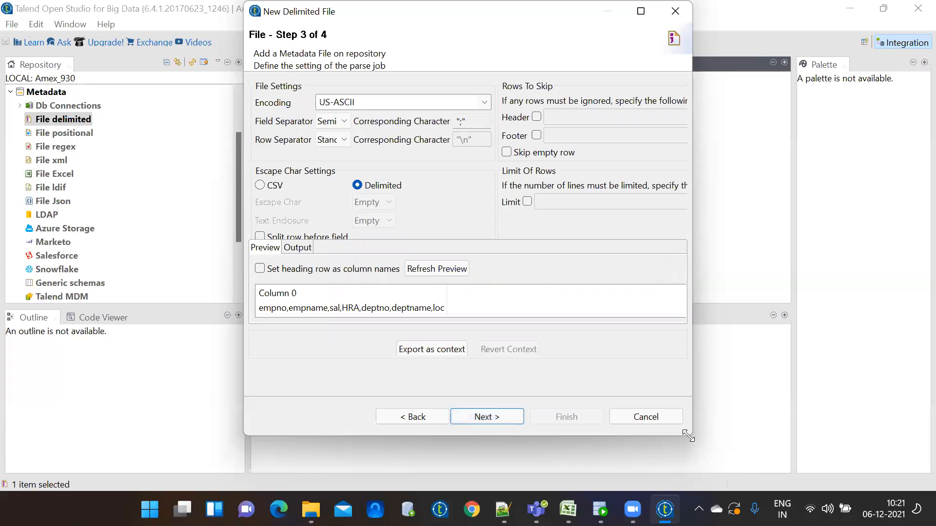
left_click_drag(687, 435, 840, 456)
left_click(365, 124)
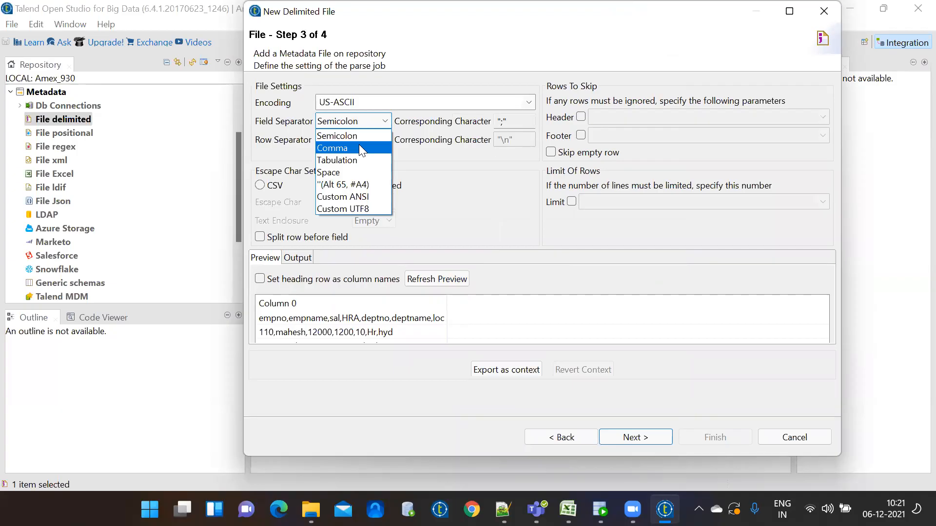
left_click(359, 145)
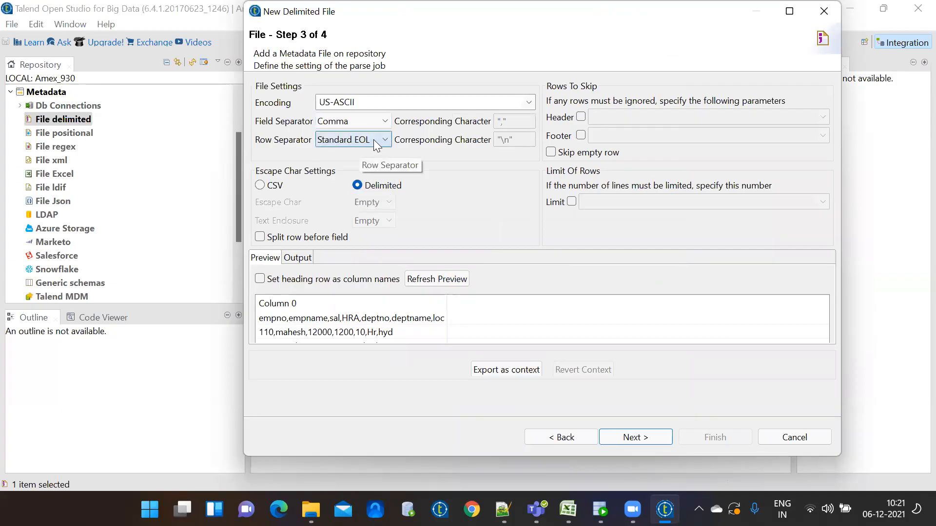
left_click(373, 139)
left_click(374, 139)
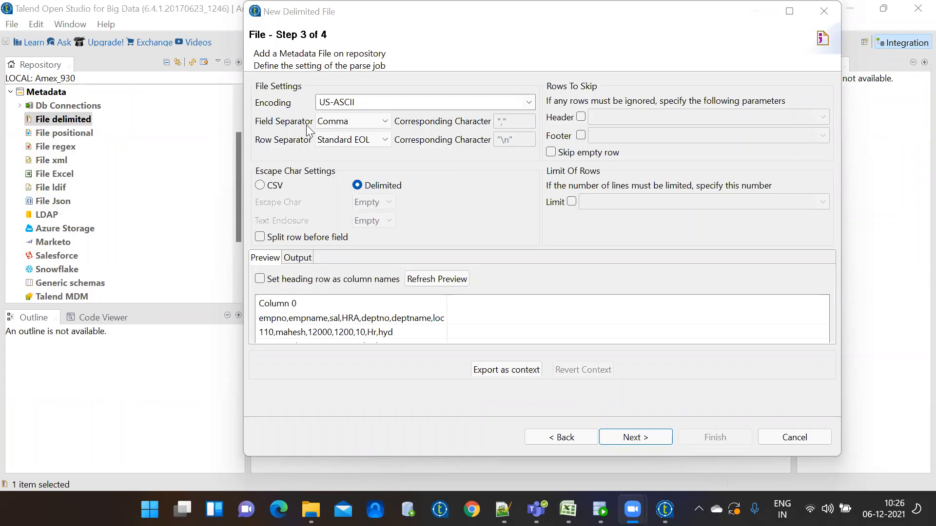
Cancel the unfinished wizard and start a new delimited file named 'employee'
left_click(254, 100)
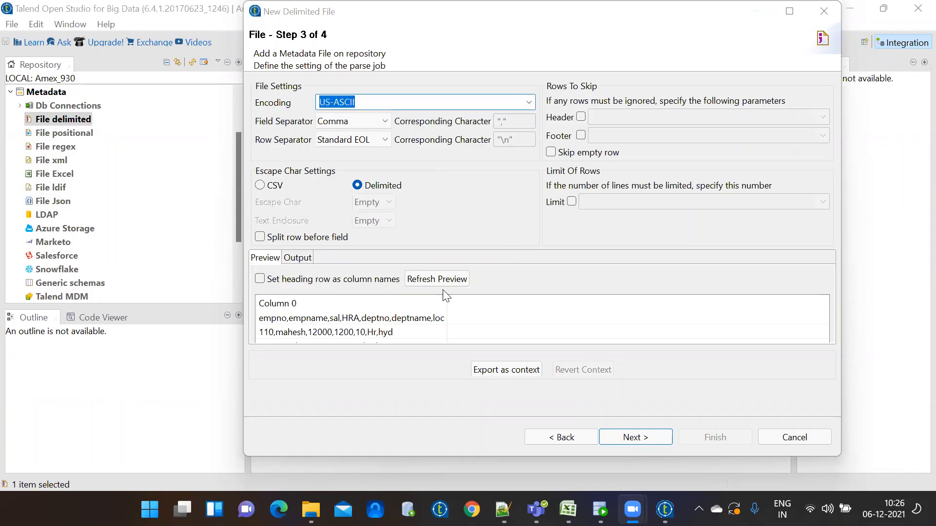
left_click(541, 435)
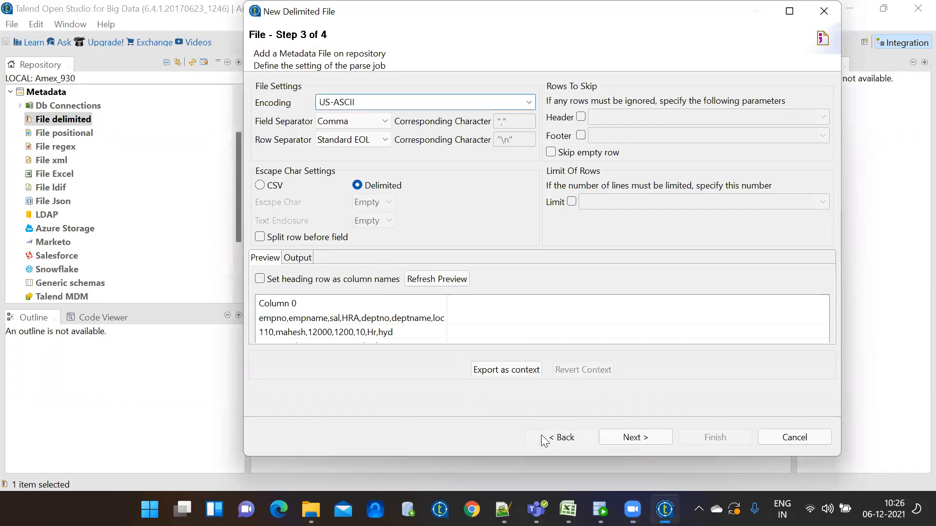
left_click(769, 438)
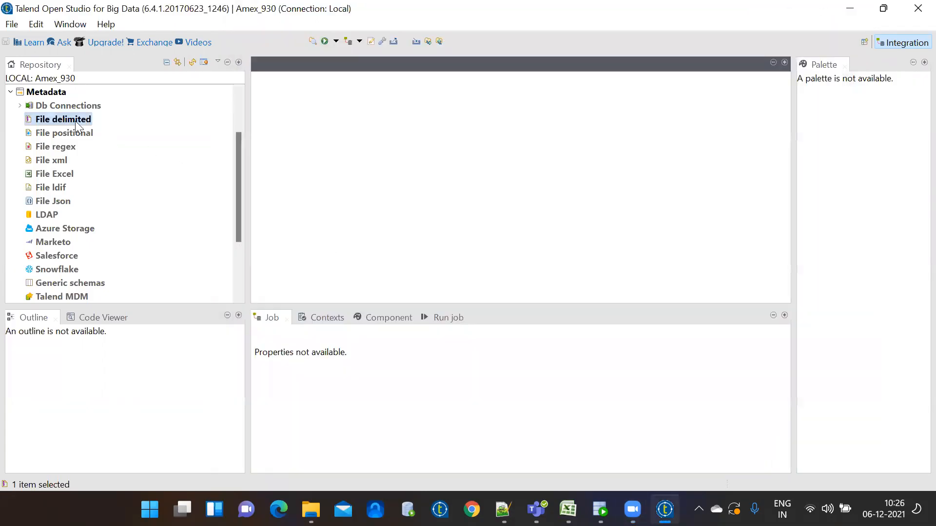
right_click(61, 124)
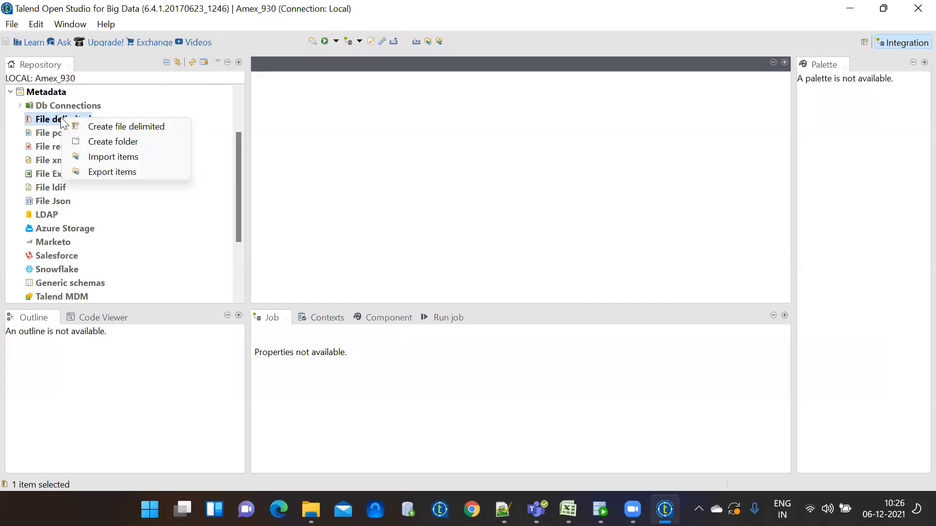
left_click(89, 125)
type("employee")
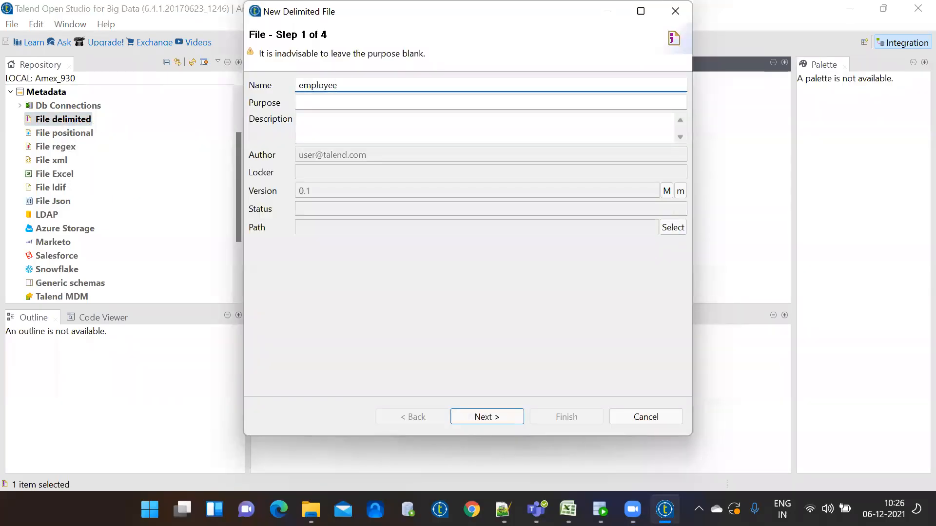
left_click(504, 419)
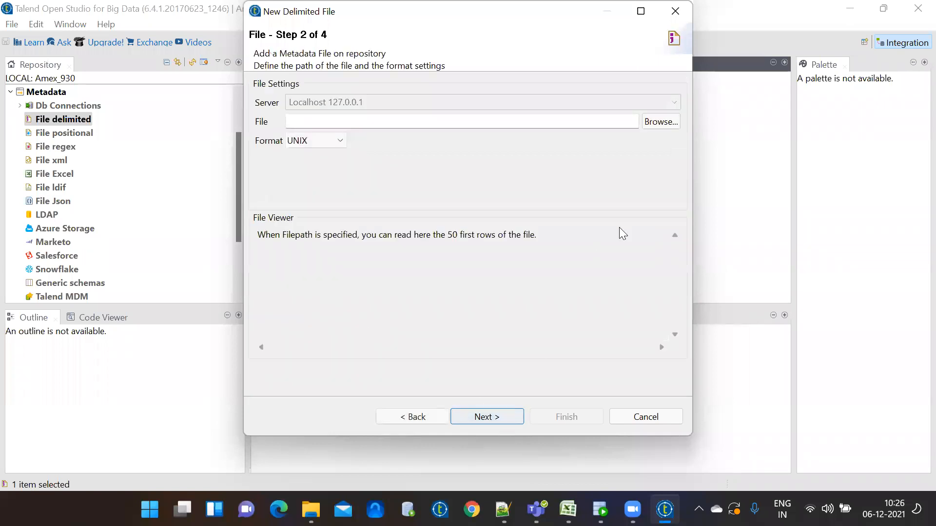
Browse with the *.* file filter and select the employe text file
left_click(662, 121)
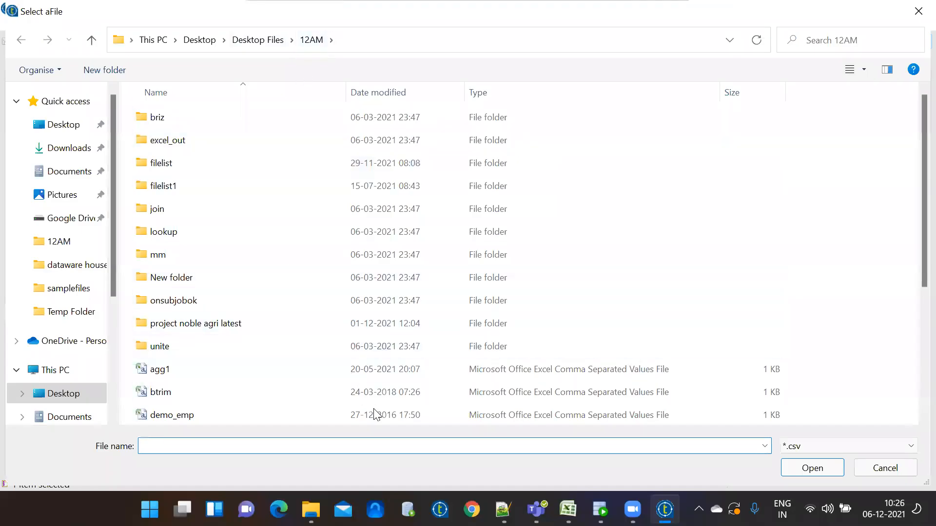
scroll(915, 352, "down", 1)
scroll(915, 352, "down", 3)
left_click(871, 445)
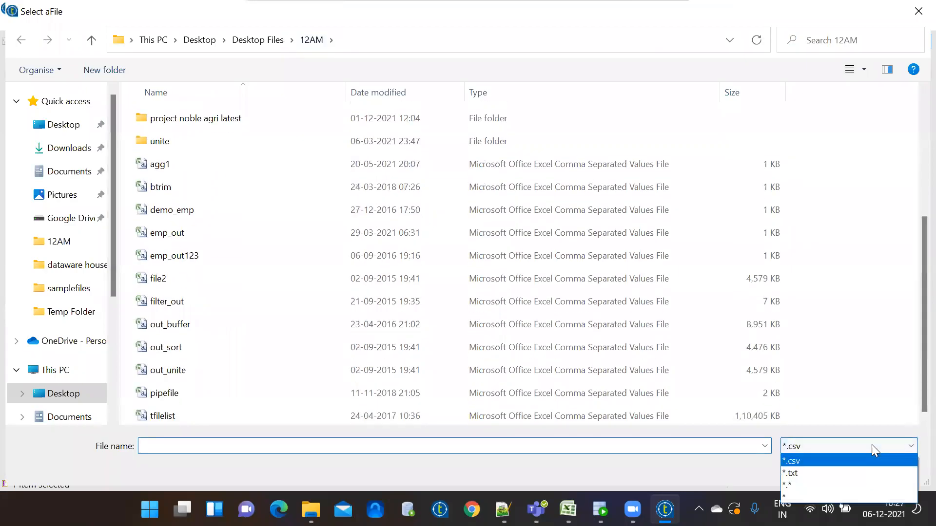
left_click(838, 485)
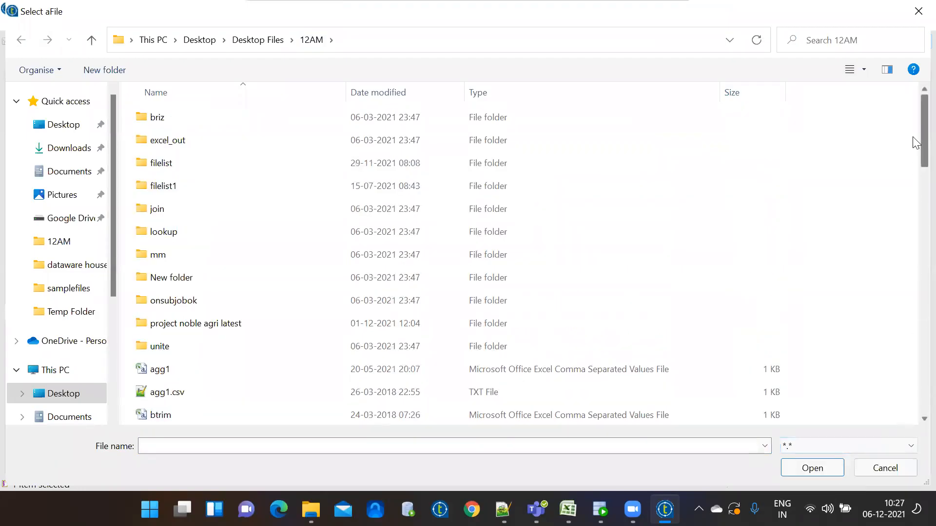
scroll(915, 202, "down", 6)
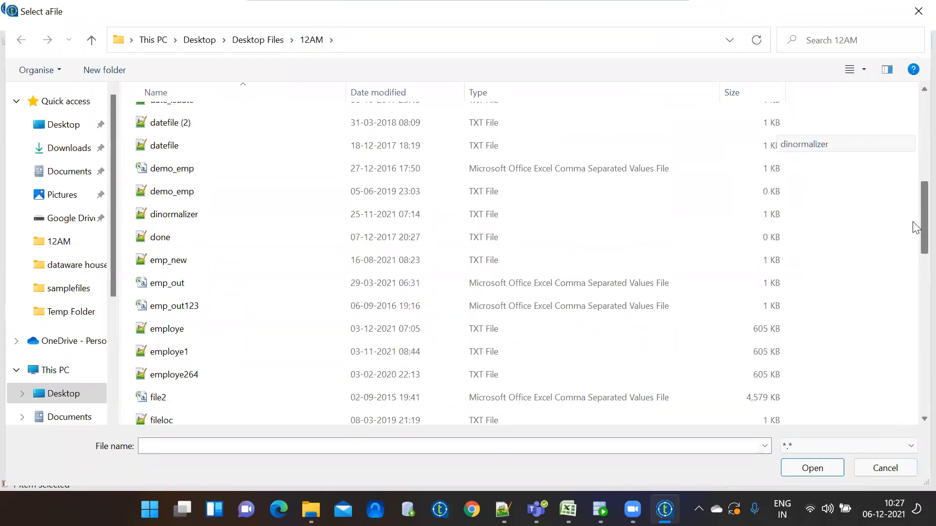
scroll(916, 227, "down", 1)
left_click(283, 292)
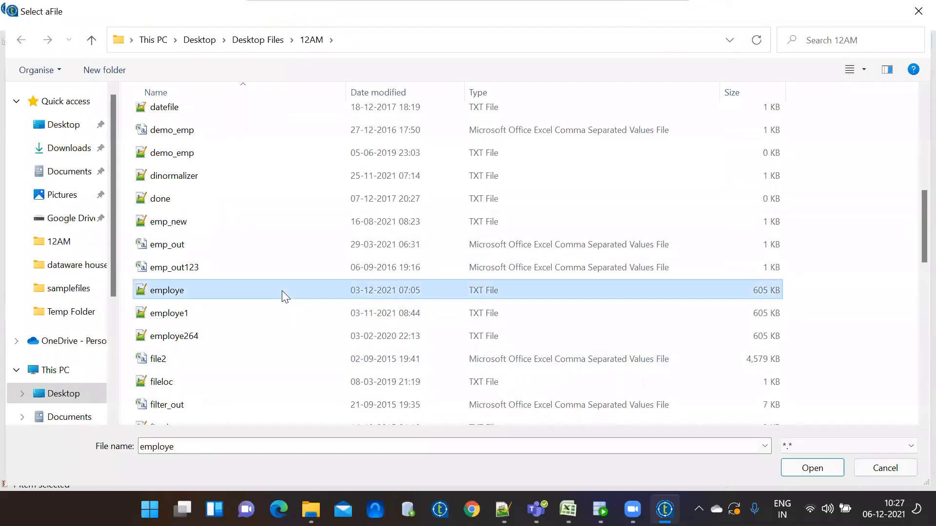
Load employe.txt as the source, review its rows in the File Viewer, and continue to step 3
double_click(207, 292)
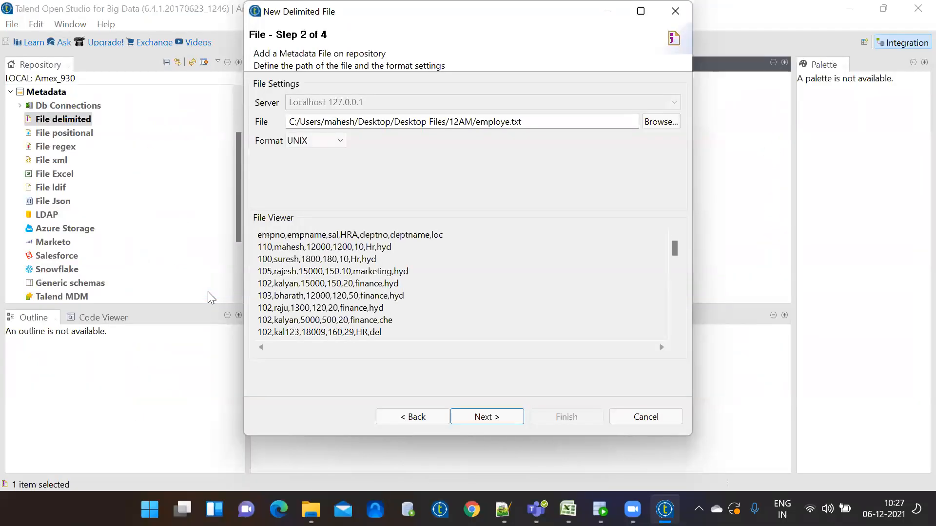
left_click_drag(258, 234, 418, 349)
left_click(414, 322)
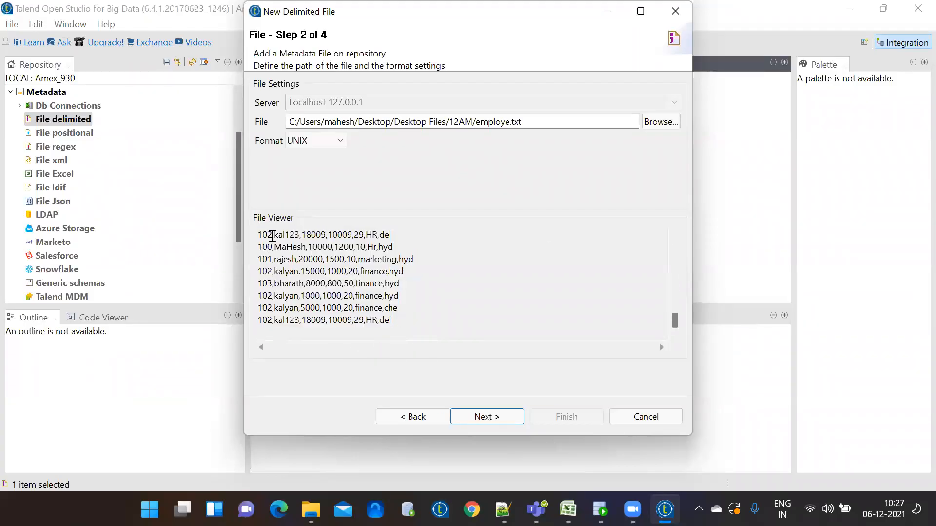
left_click(496, 417)
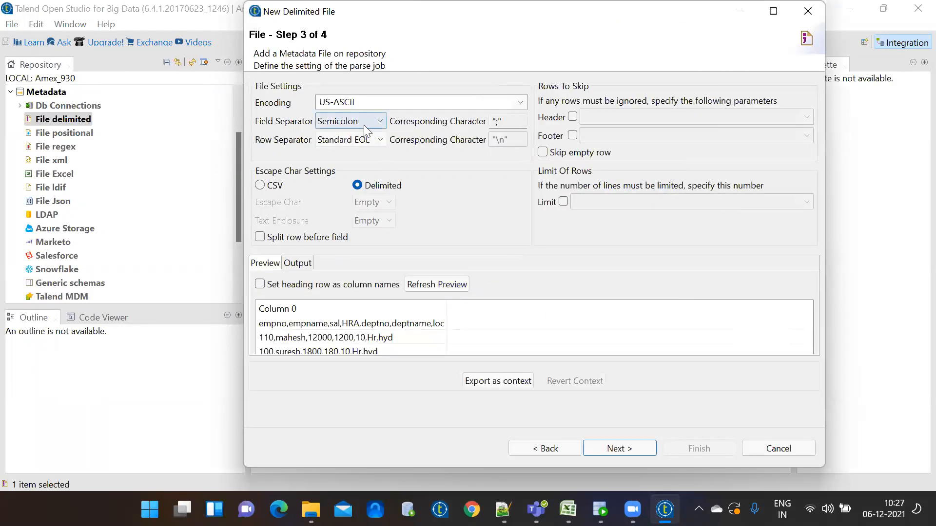
Set Comma field separator, Standard EOL row separator, and use the first row as column names
left_click(364, 125)
left_click(362, 147)
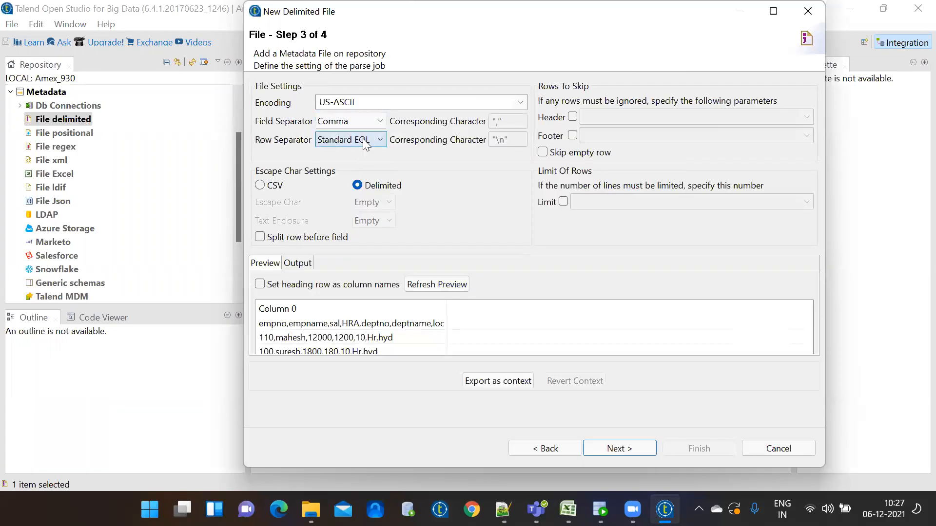
left_click(364, 141)
left_click(366, 153)
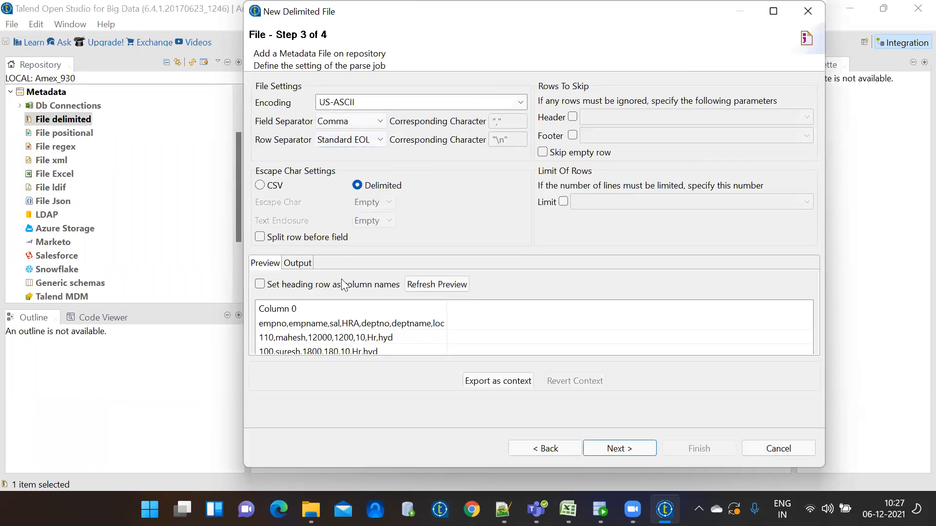
left_click(303, 287)
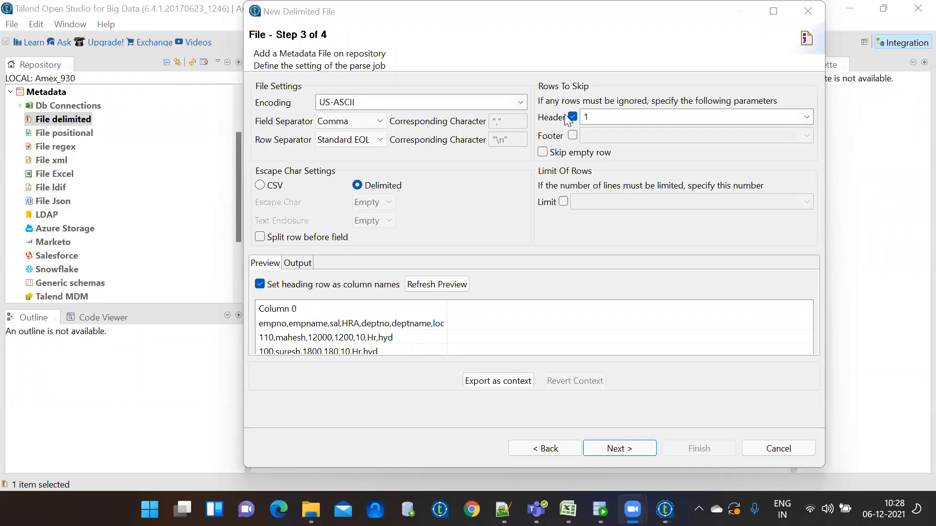
Refresh the preview with headings as column names and advance to the step 4 schema
left_click(547, 450)
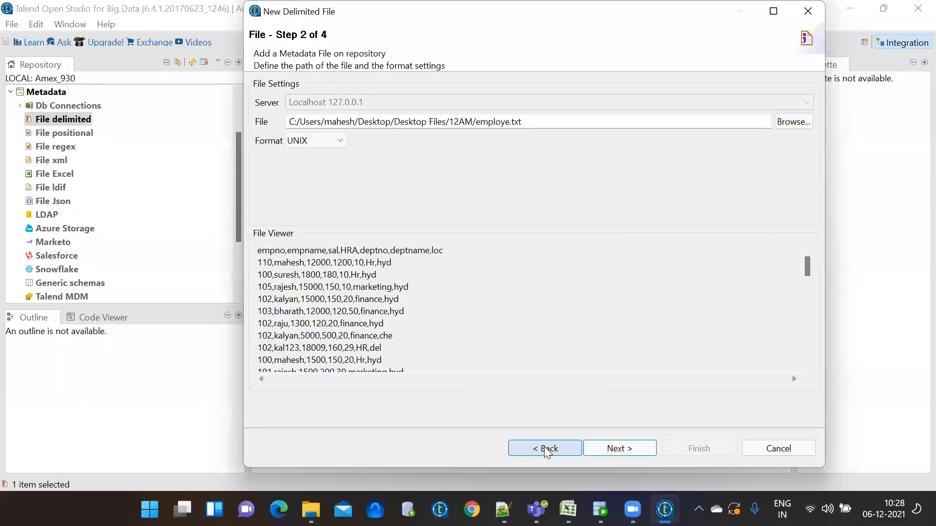
left_click(615, 452)
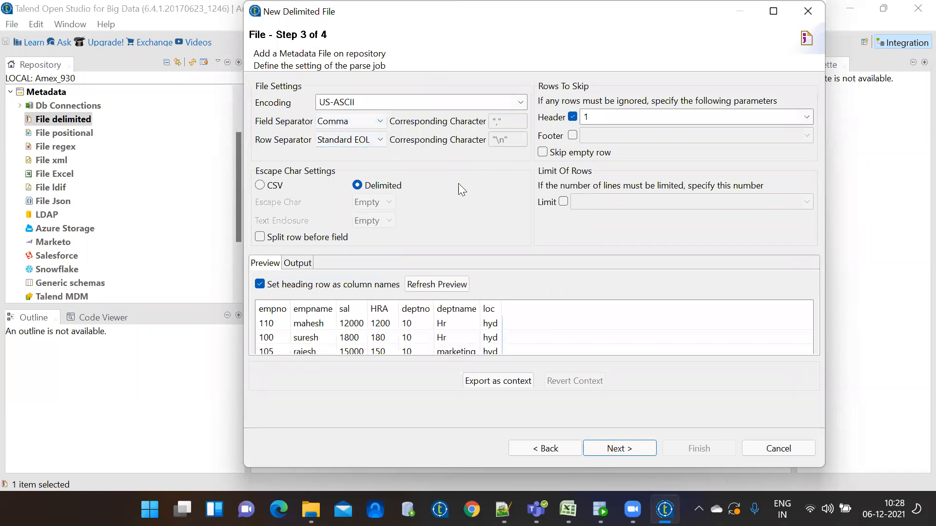
left_click(439, 284)
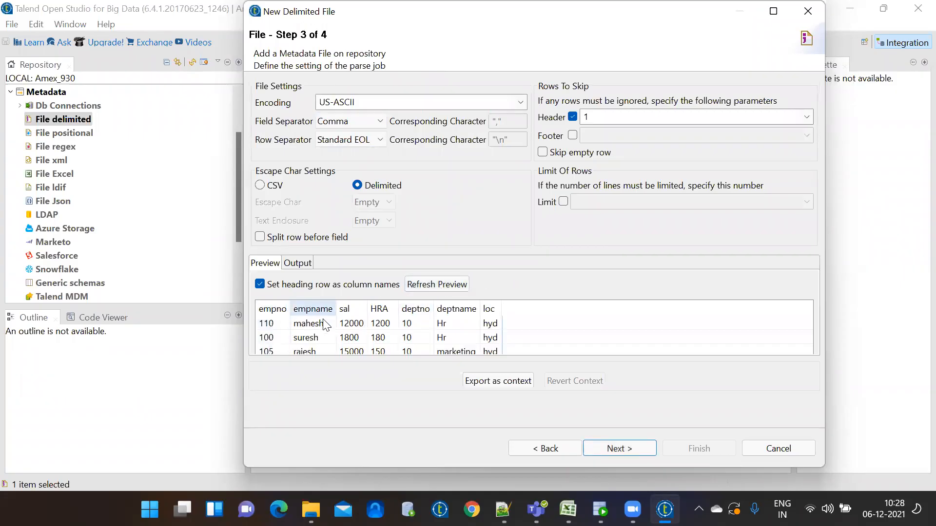
key("Down")
key("Down")
key("Down")
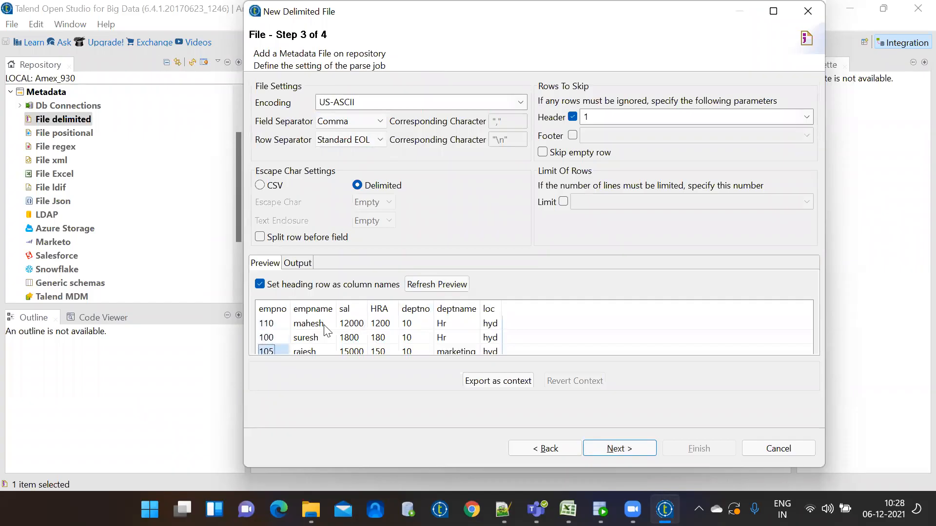
key("Up")
key("Up")
key("Up")
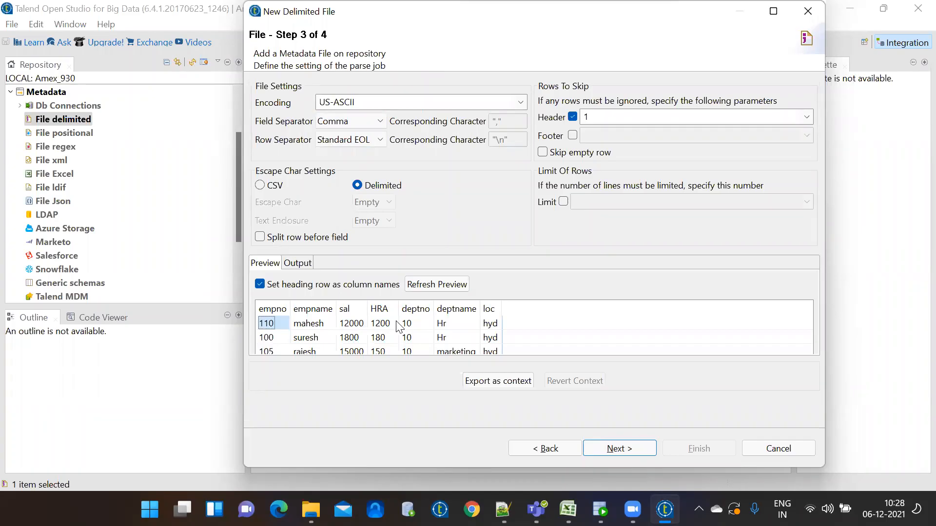
left_click(626, 453)
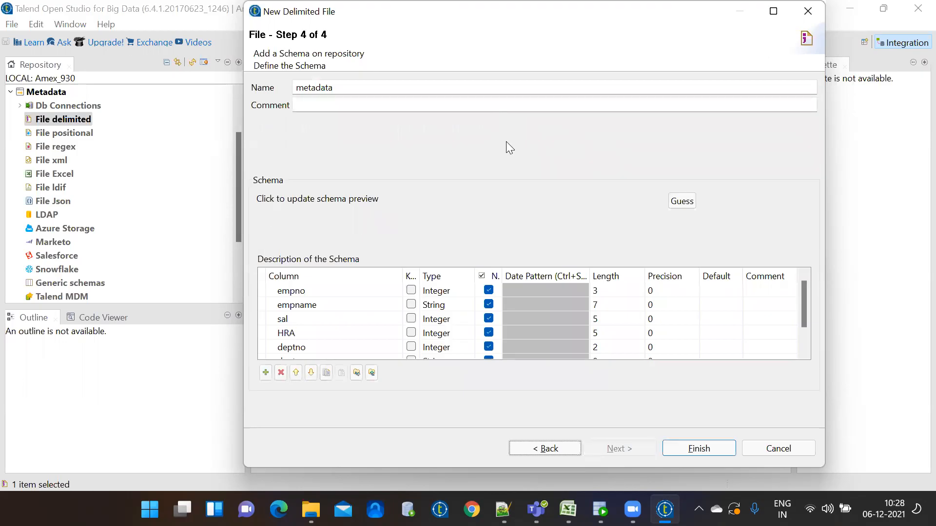
Step back to step 3 and forward to the step 4 schema, then switch to employe.txt in Notepad++
left_click(549, 449)
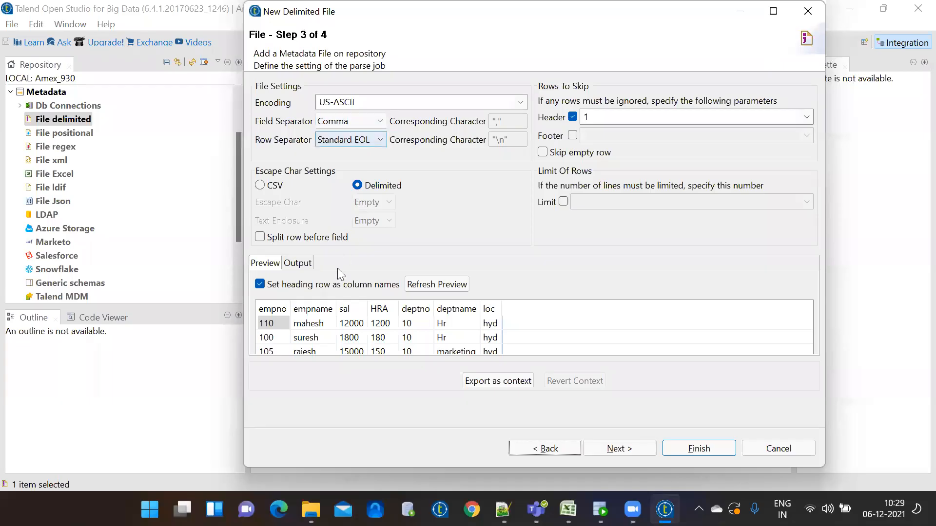
left_click(612, 449)
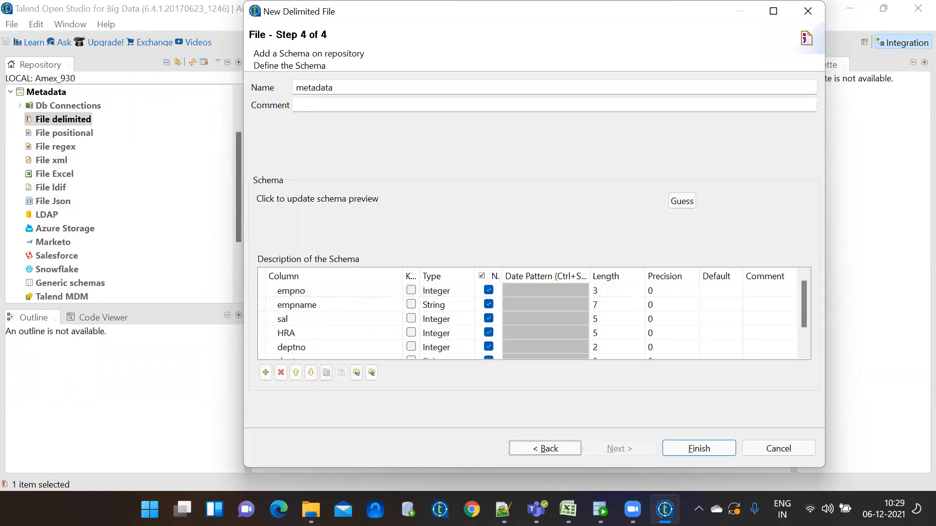
left_click(503, 509)
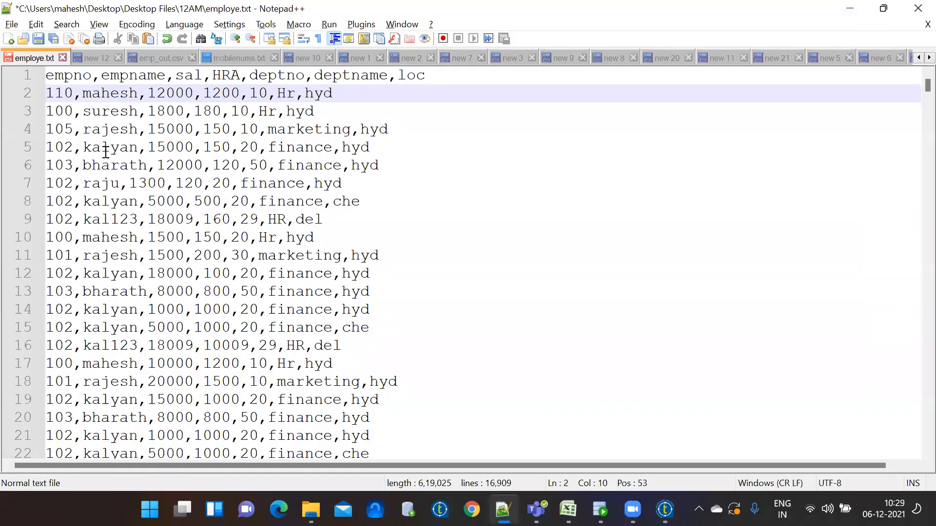
Inspect employe.txt's data lines 2–17 without editing, then return to Talend's step 4 schema
left_click_drag(366, 364, 44, 94)
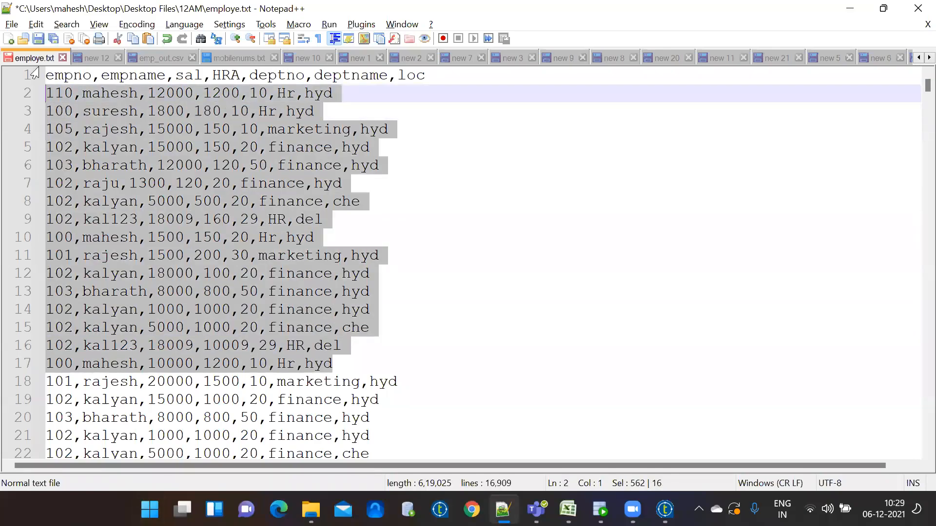
left_click(65, 78)
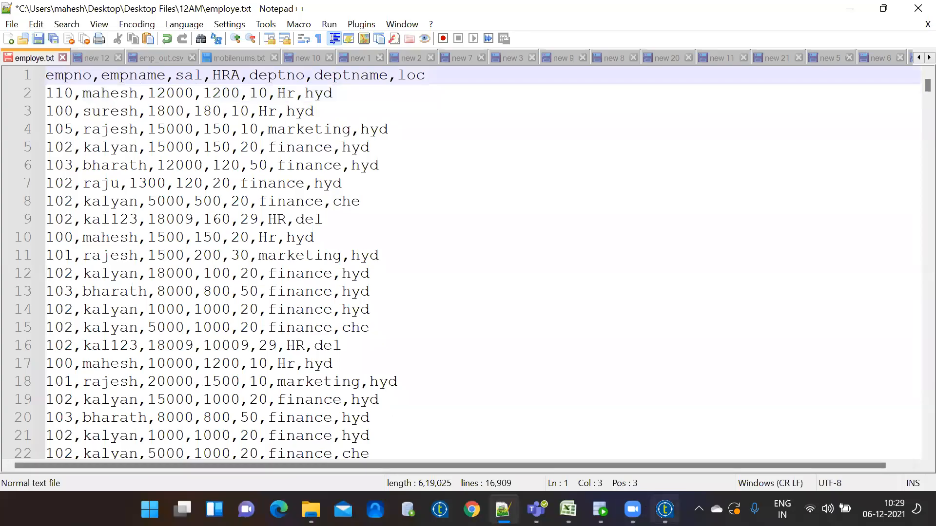
left_click(664, 510)
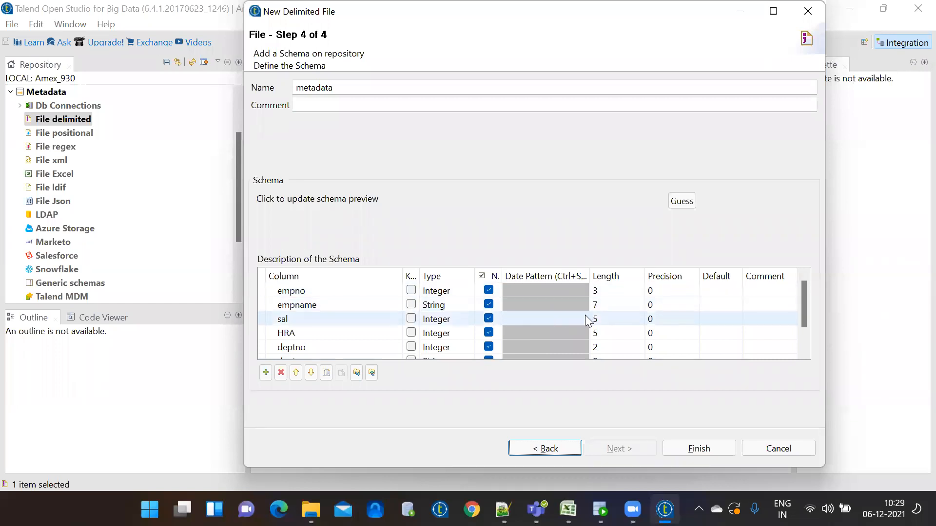
Bring employe.txt up in Notepad++ to view its comma-separated records
left_click(503, 510)
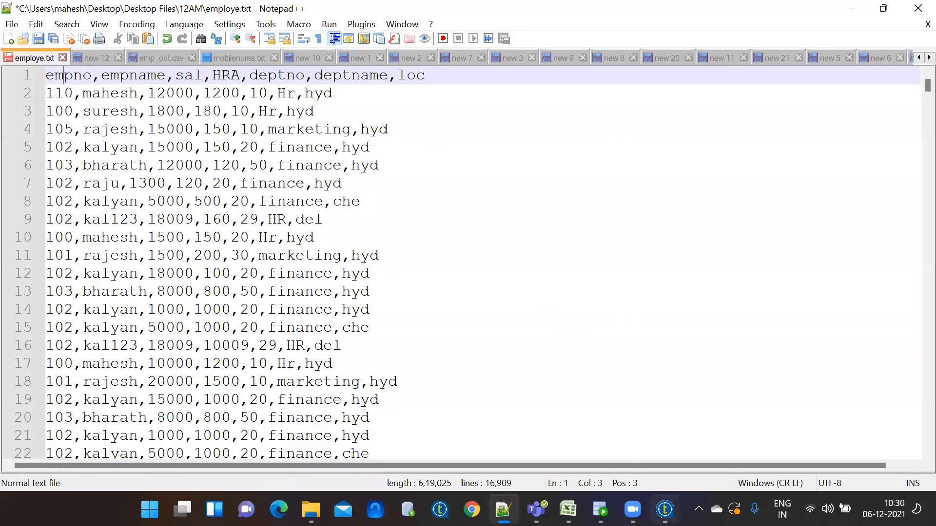
Return to the Talend New Delimited File wizard's Step 4 schema table
left_click(665, 509)
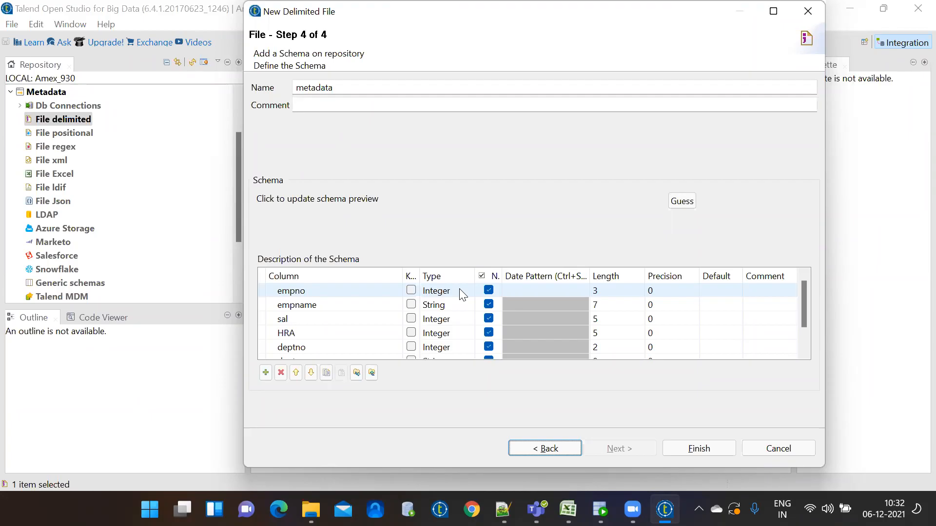
Set lengths empno 10, empname 50, sal 10, HRA 10 and deptno 10
left_click(614, 291)
type("10")
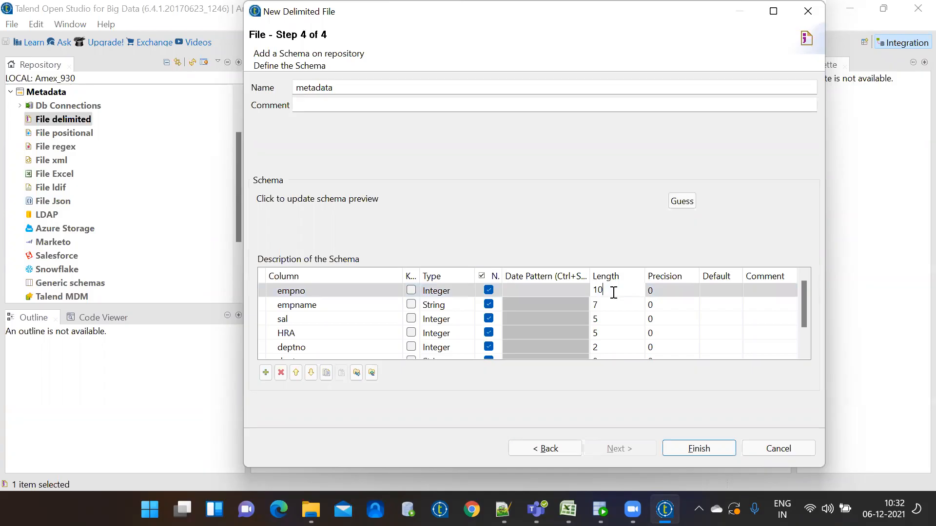
left_click(612, 305)
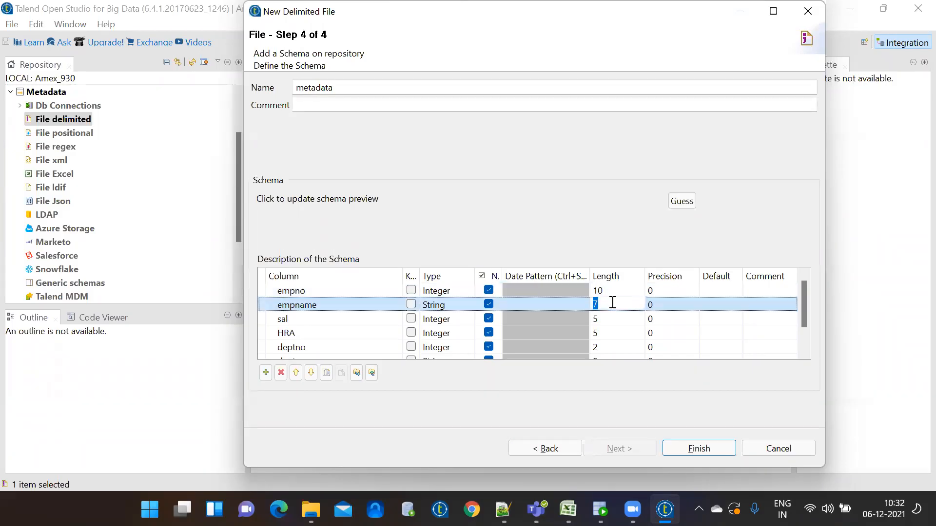
type("50")
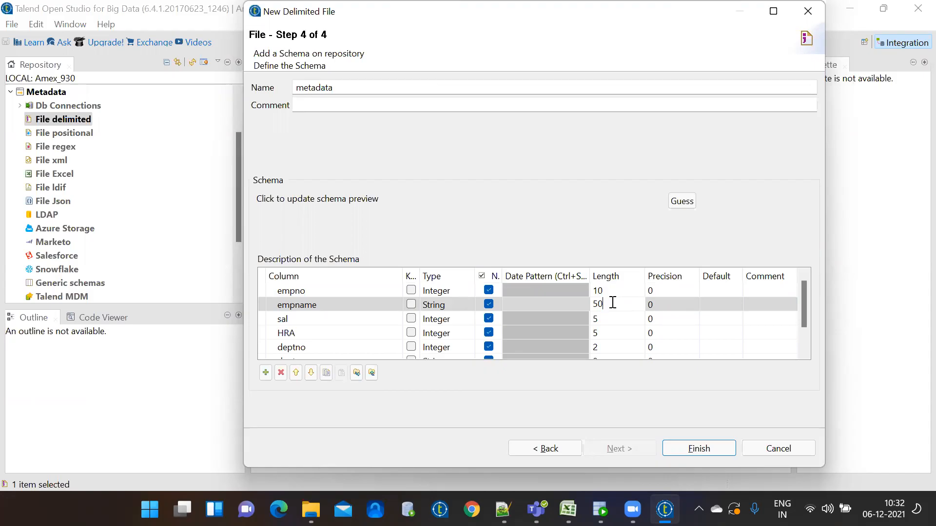
left_click(611, 318)
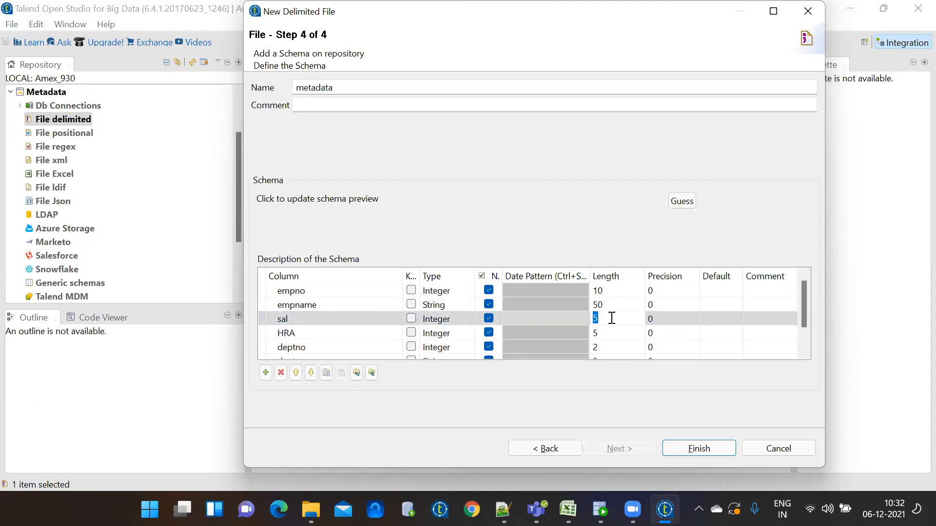
type("10")
left_click(609, 332)
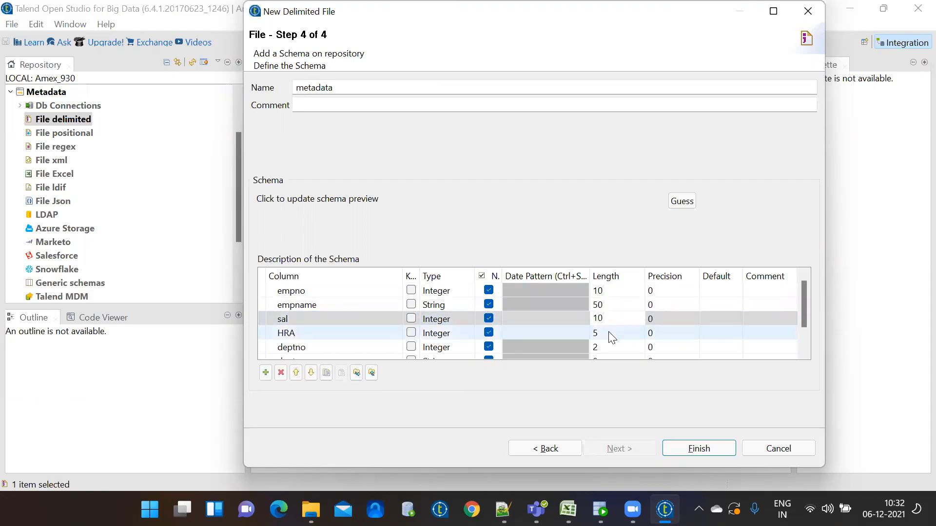
type("10")
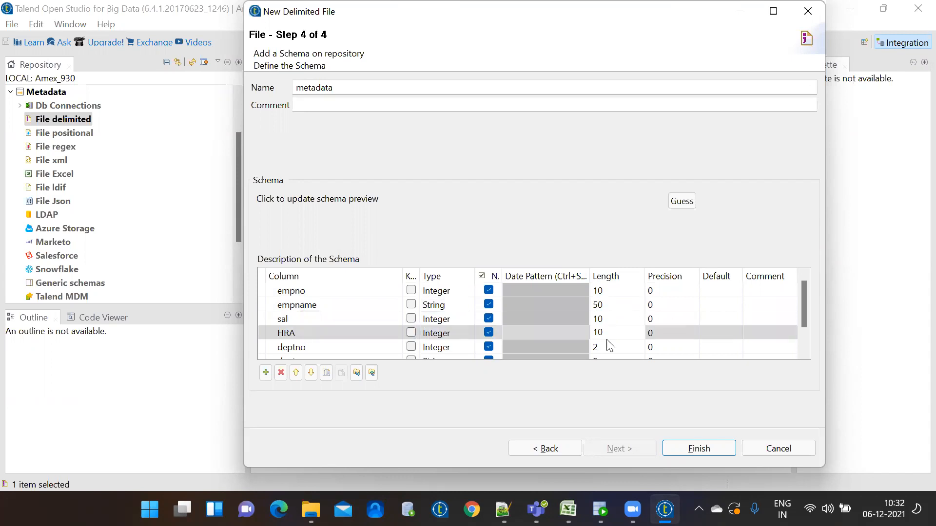
left_click(607, 344)
type("10")
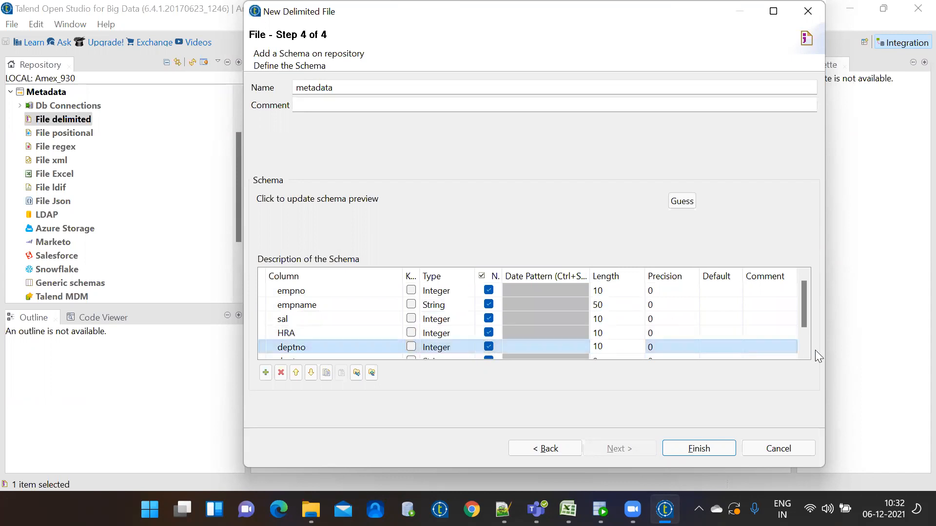
Set deptname length 100 and loc length 50, keeping loc's type as String
scroll(806, 356, "down", 1)
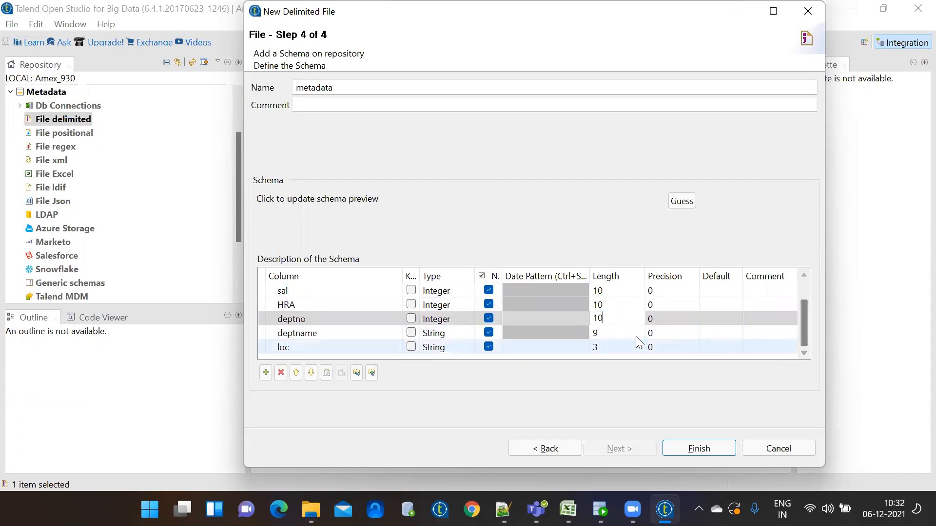
left_click(617, 332)
type("100")
left_click(611, 347)
left_click(611, 347)
type("50")
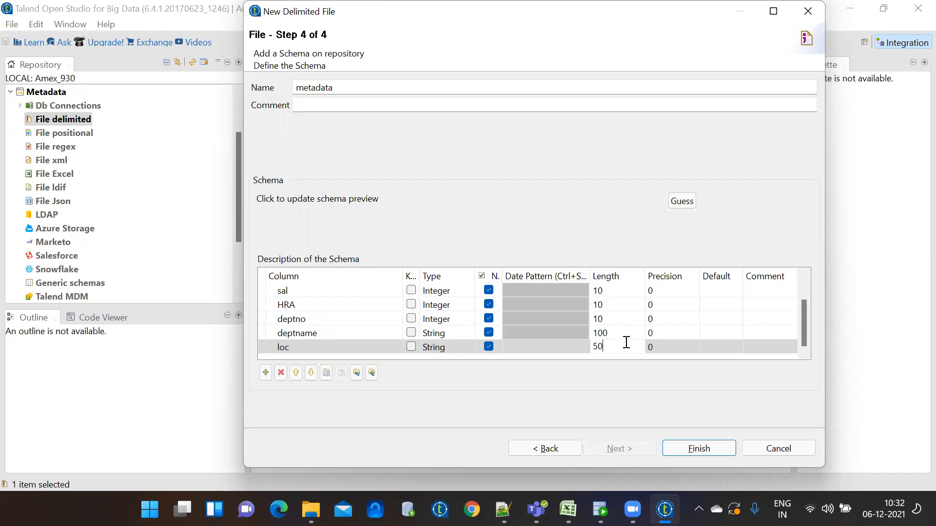
left_click(443, 347)
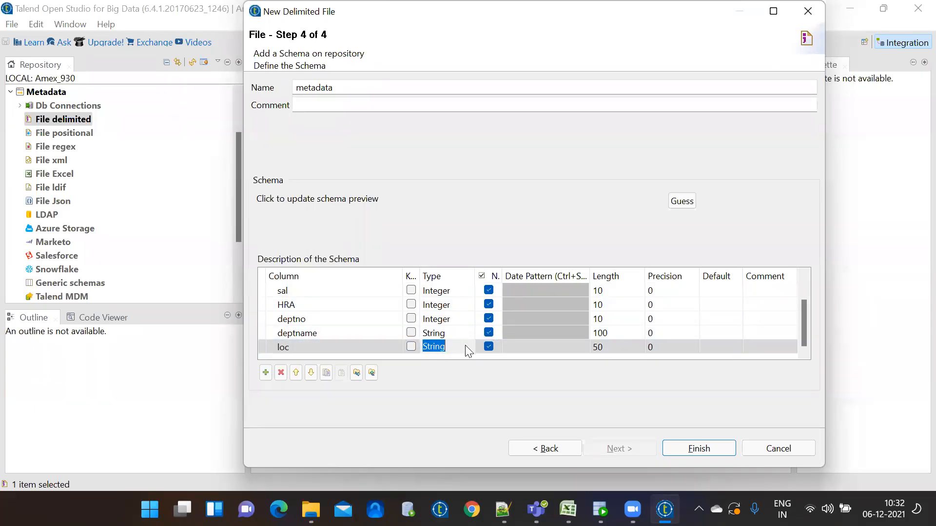
left_click(467, 348)
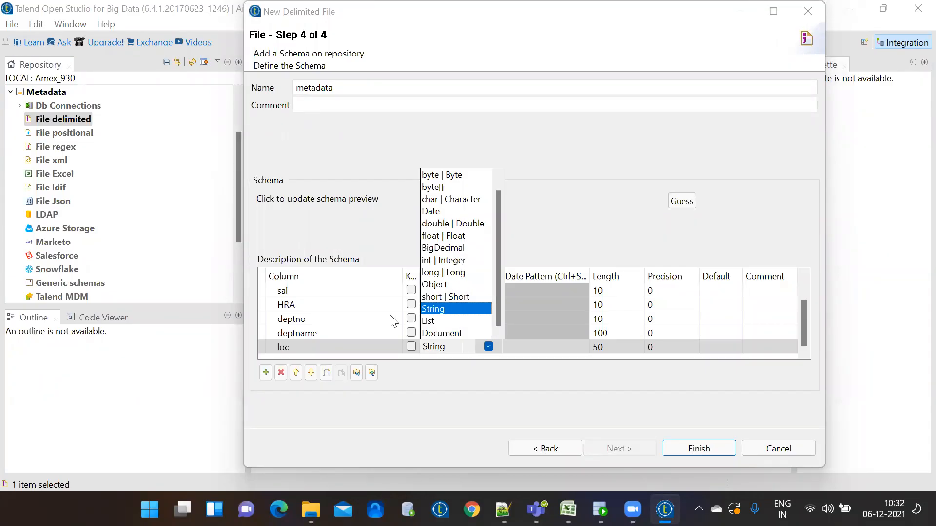
left_click(359, 347)
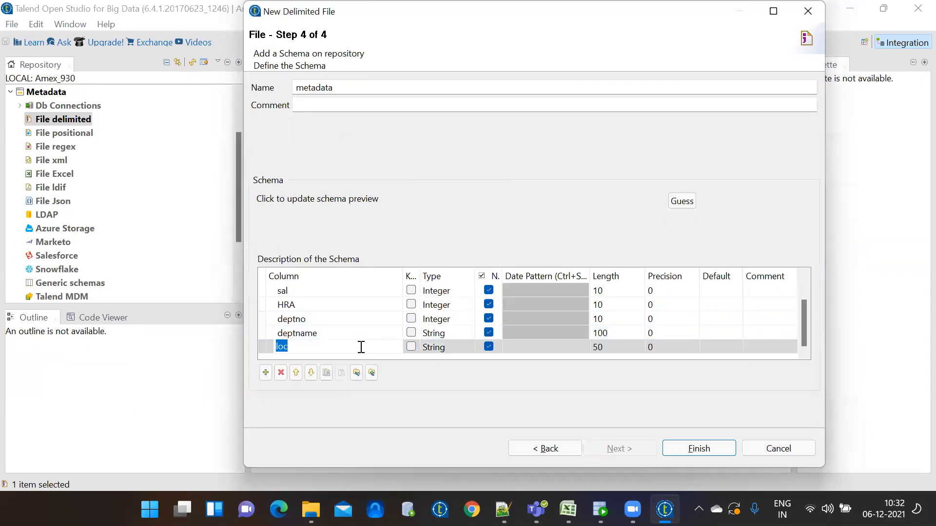
left_click(448, 352)
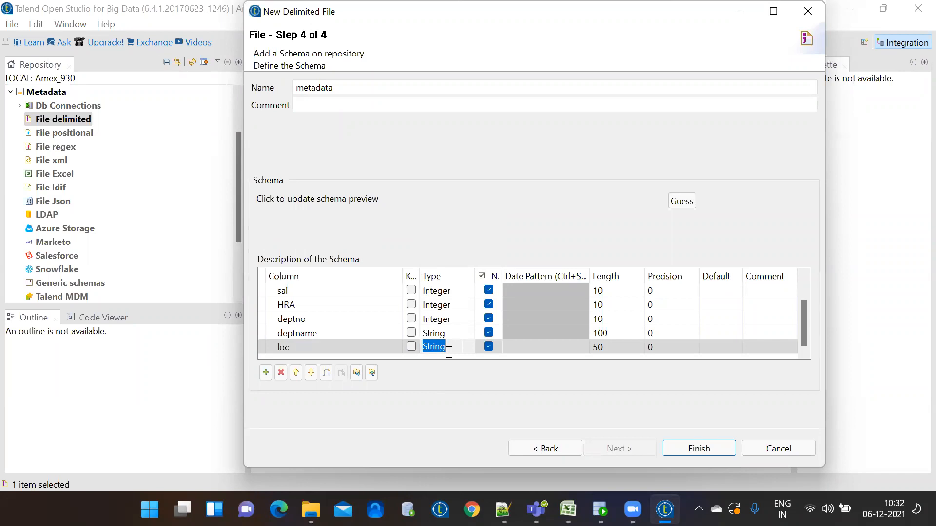
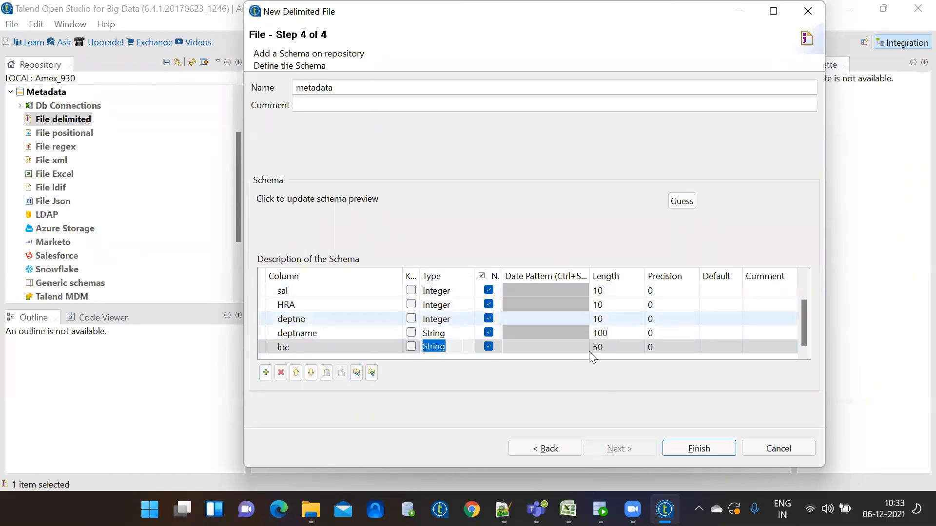
Finish the wizard to save the employee delimited-file metadata with its schema
left_click(706, 450)
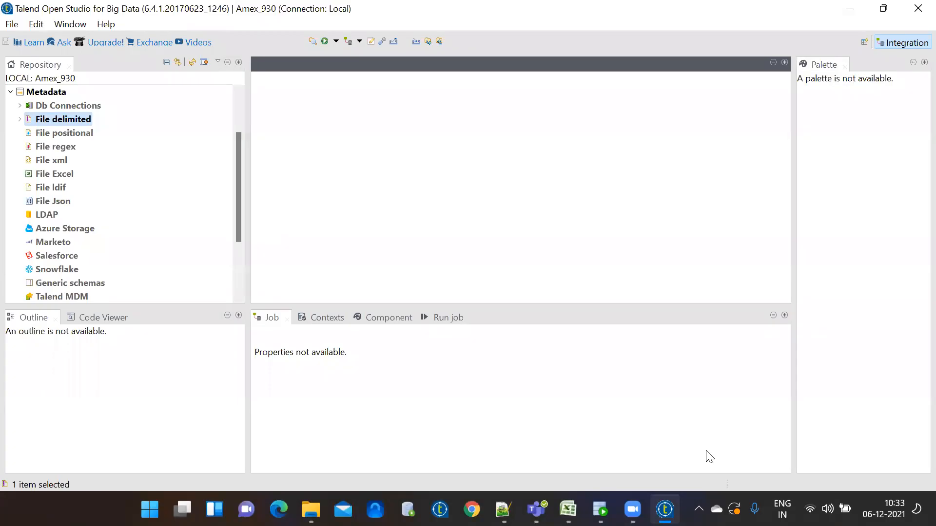
Start a new delimited file metadata under File delimited named employe1
right_click(73, 120)
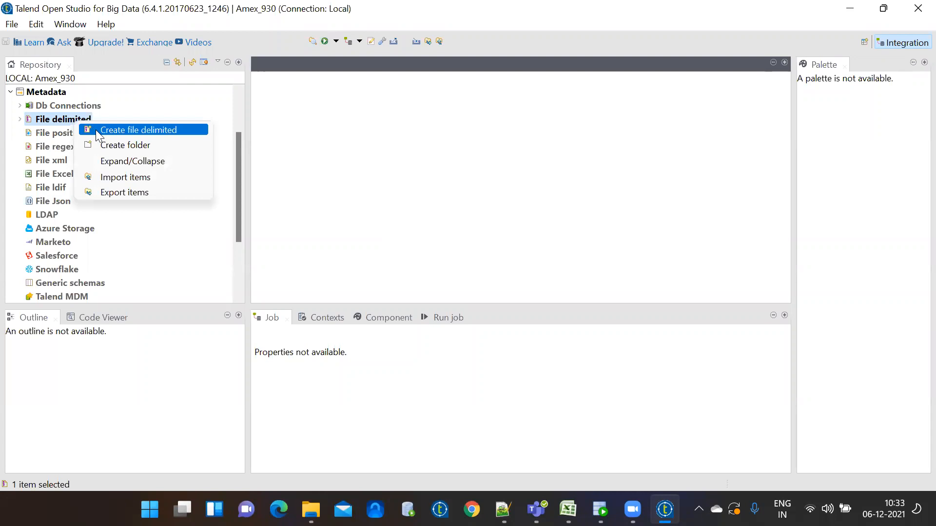
left_click(96, 129)
type("em")
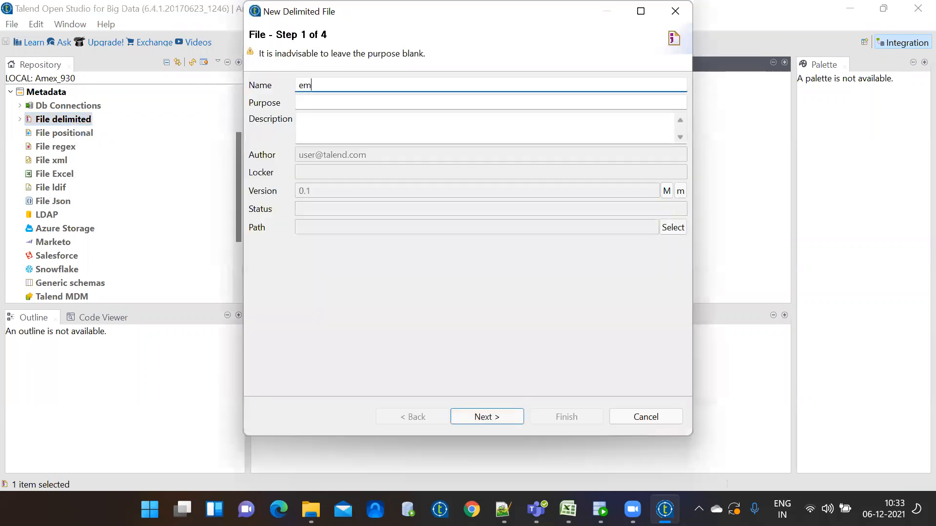
type("ployee")
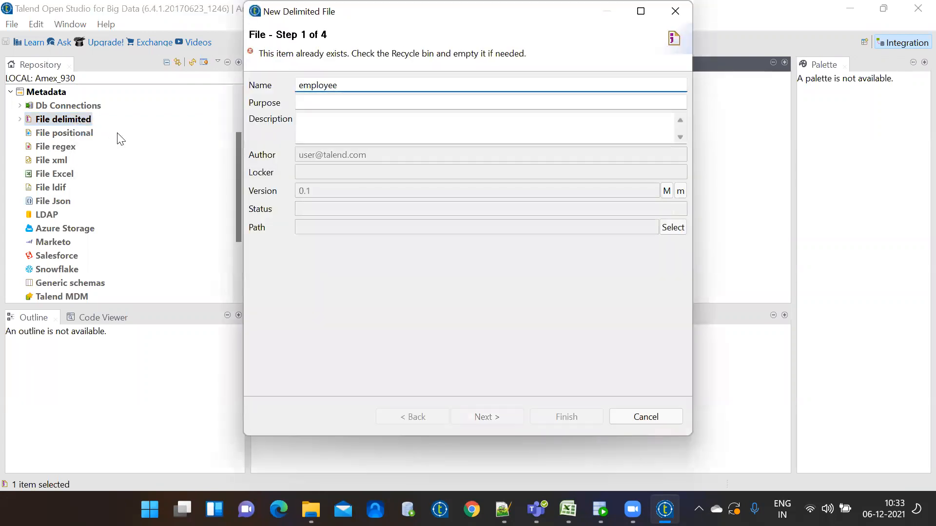
key("BackSpace")
type("1")
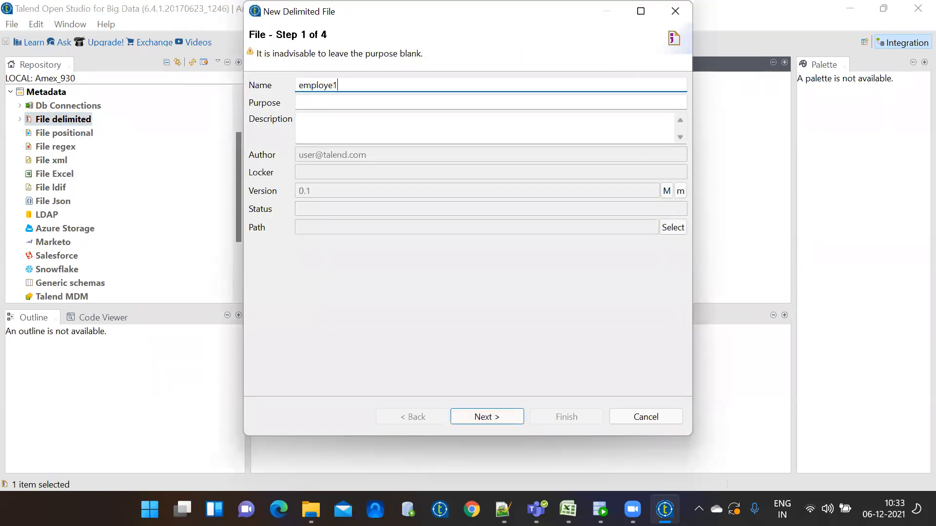
left_click(495, 418)
Browse with the *.* filter and pick the employe text file as the source
left_click(672, 121)
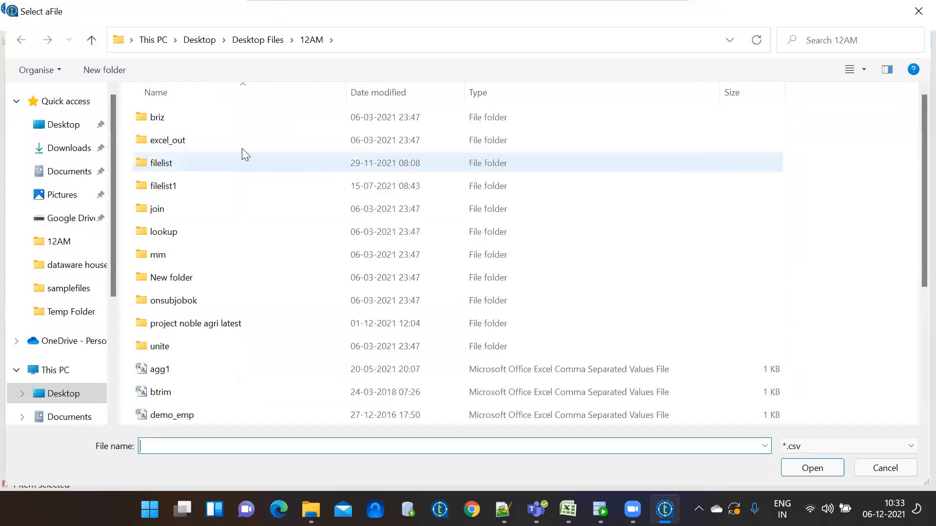
left_click(813, 445)
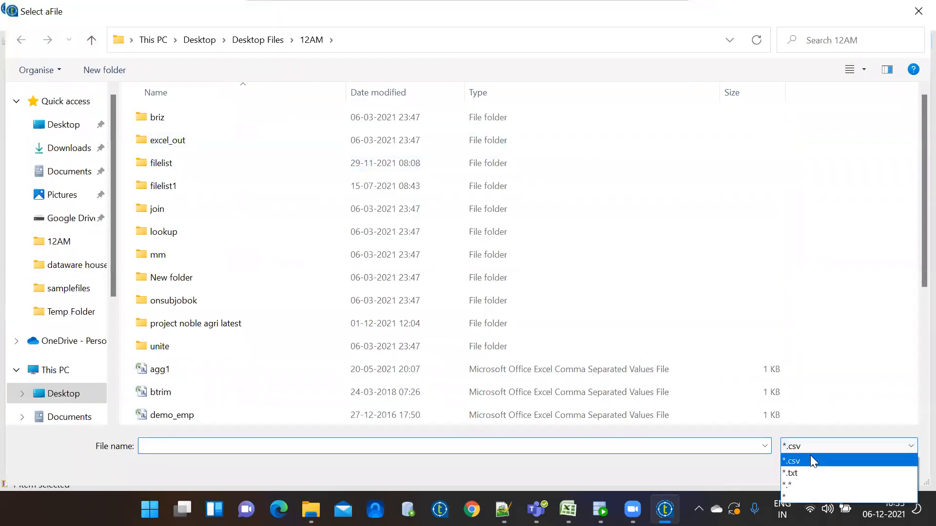
left_click(807, 483)
left_click(213, 363)
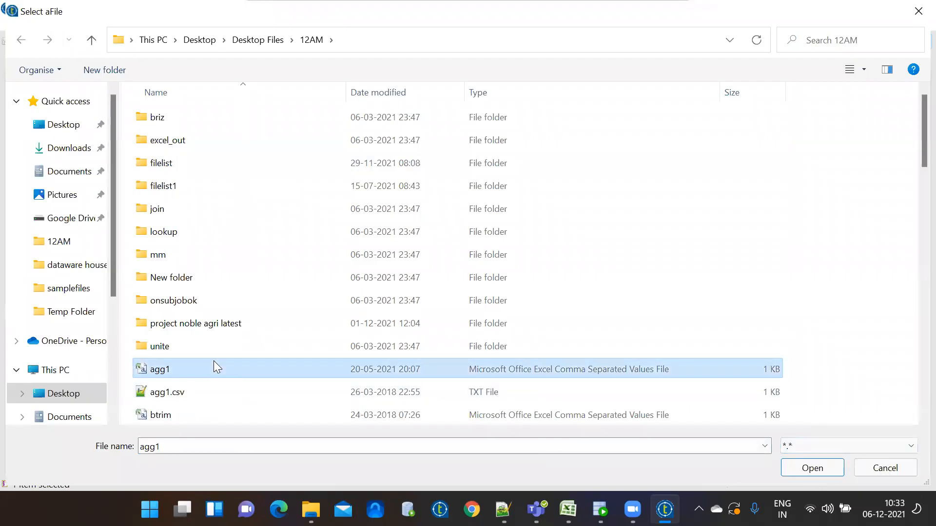
key("e")
double_click(177, 183)
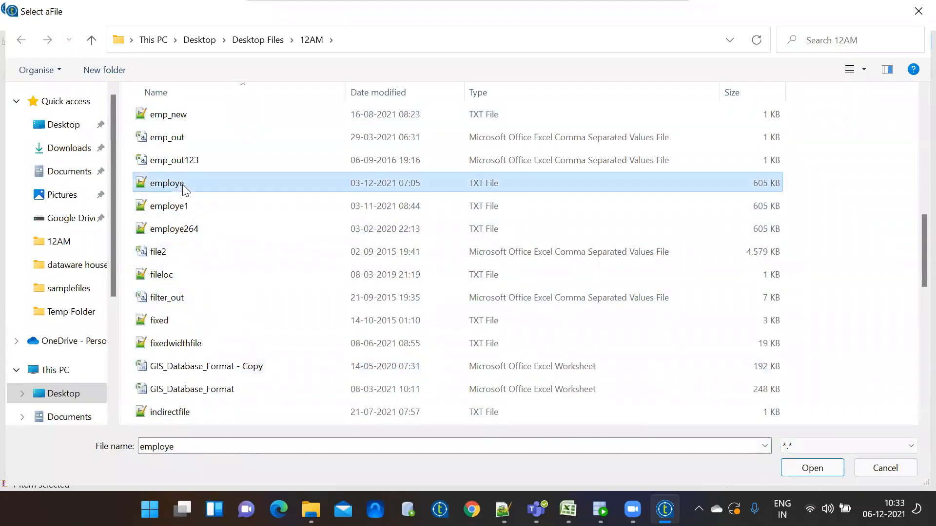
left_click(478, 416)
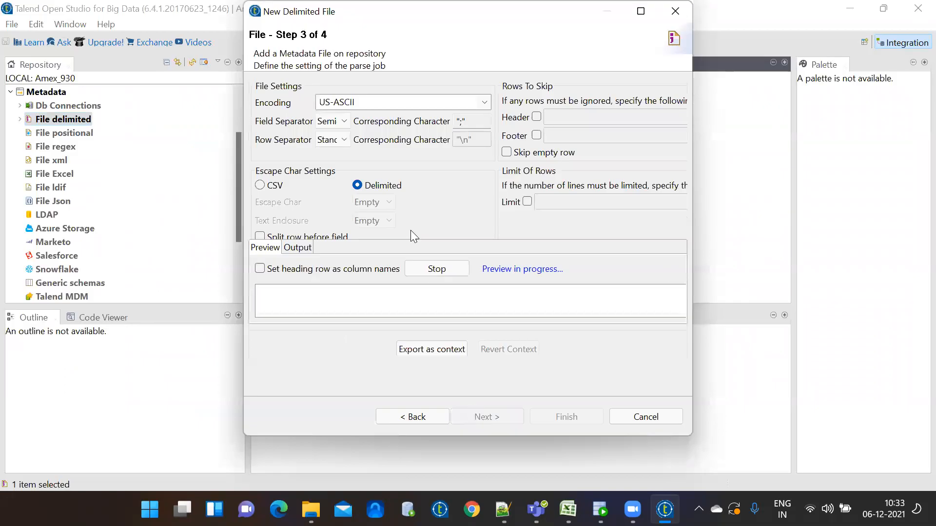
Set the field separator to Comma, use the heading row as column names, and refresh the preview
left_click(334, 122)
left_click(335, 148)
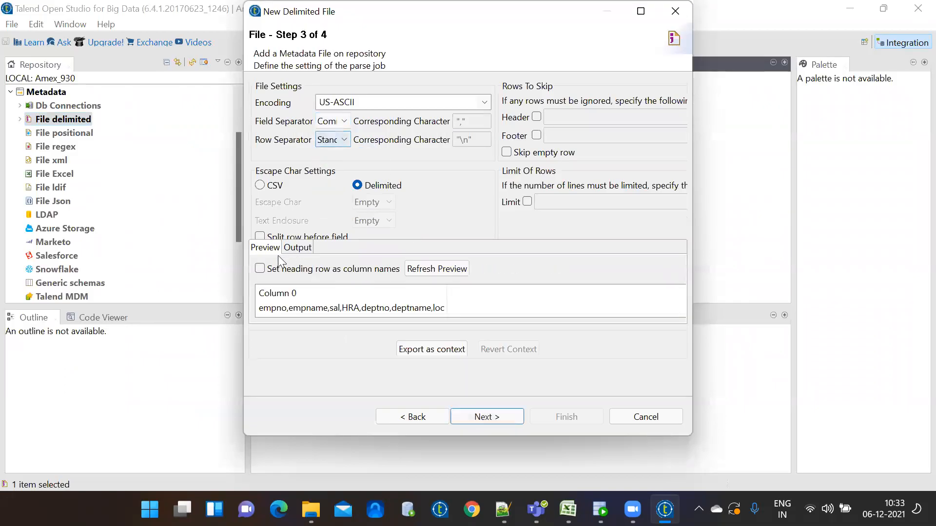
left_click(259, 269)
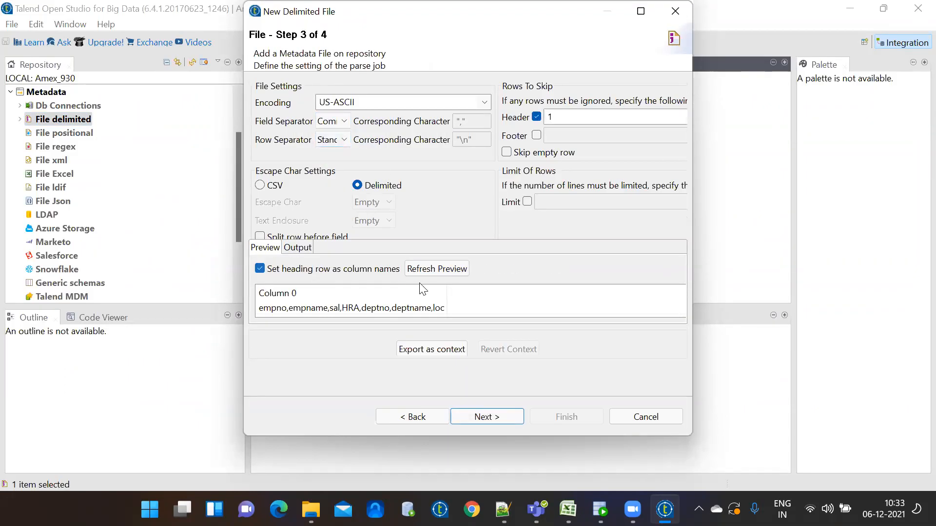
left_click(444, 269)
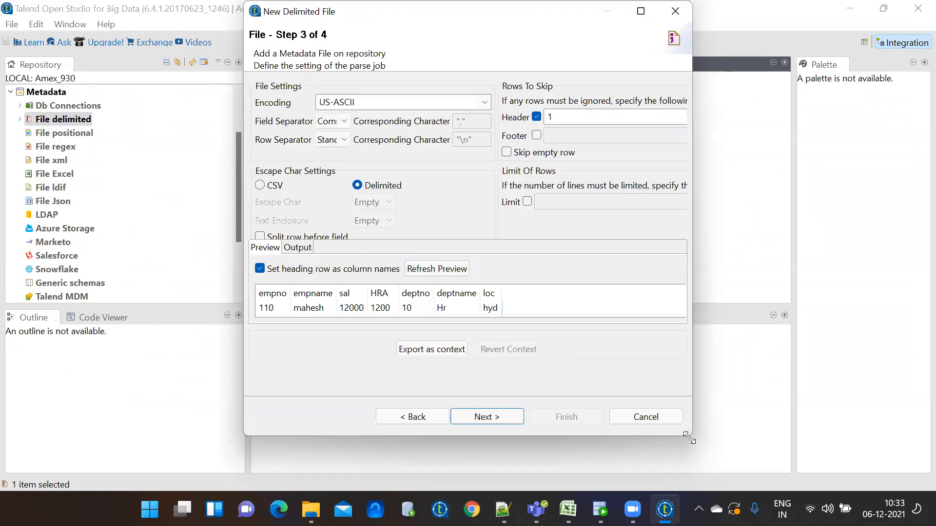
left_click_drag(690, 440, 726, 482)
left_click(527, 460)
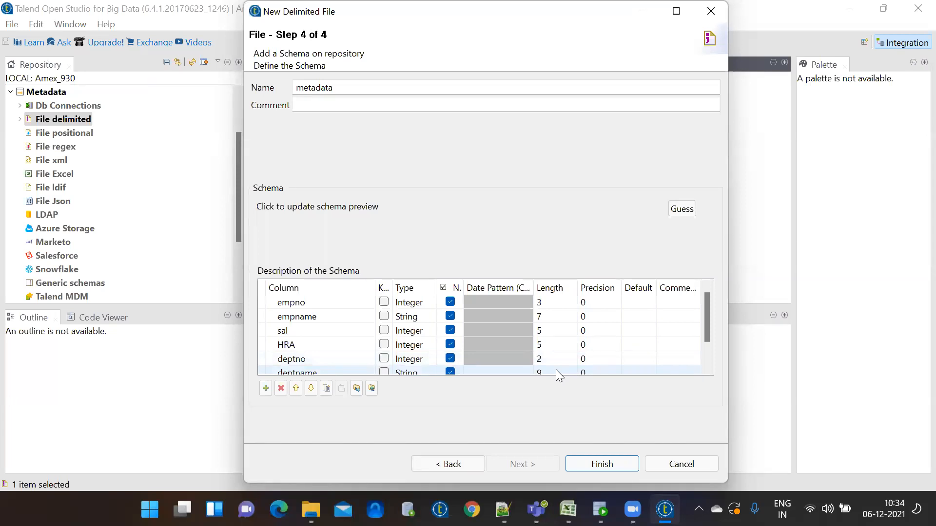
Cancel the employe1 wizard, check File delimited, and bring up employe.txt in Notepad++
left_click(689, 468)
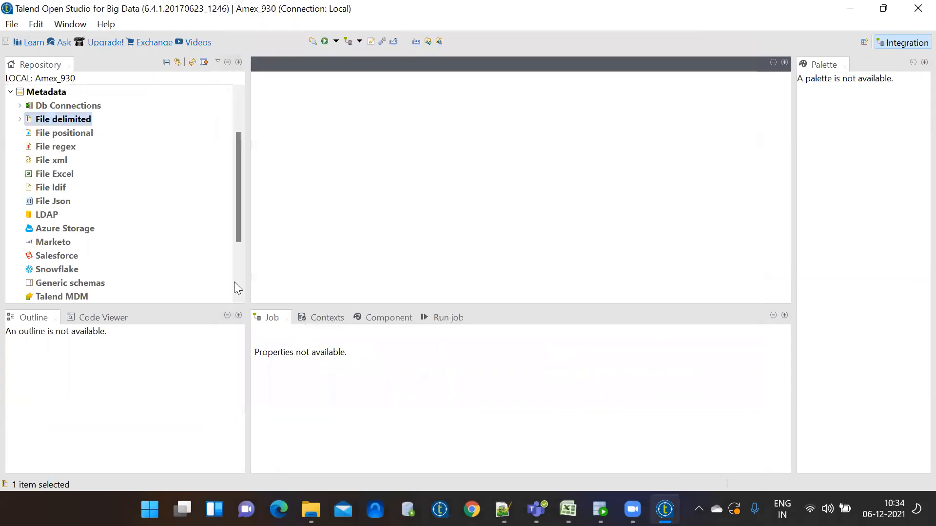
left_click(20, 119)
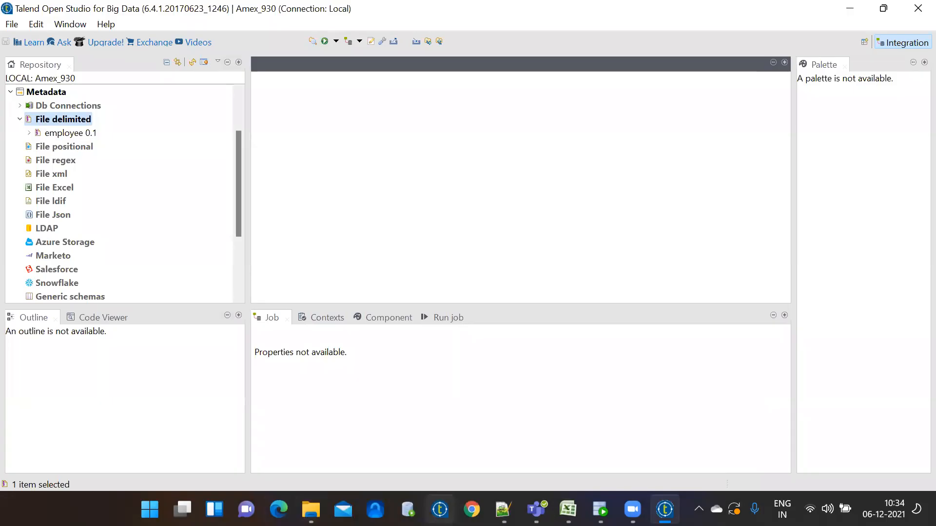
left_click(503, 510)
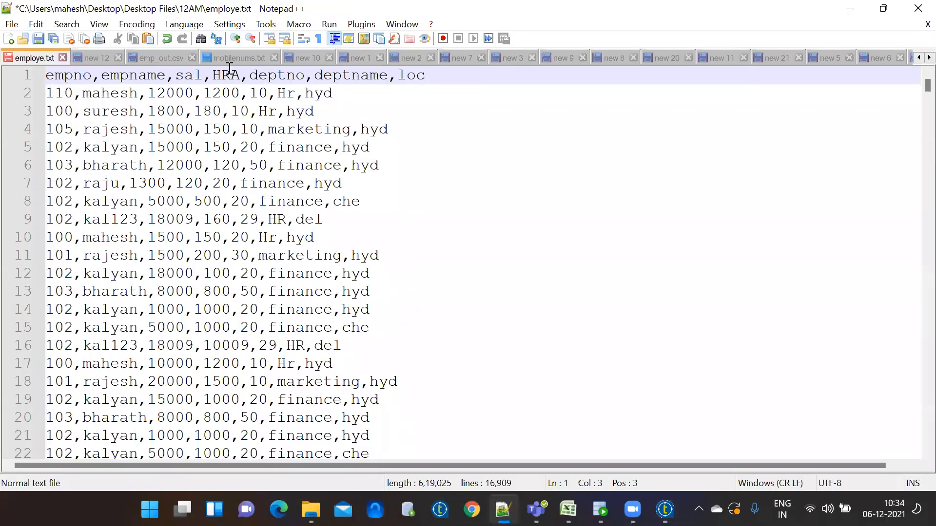
Inspect the pipe-delimited emp_out.csv in Notepad++, then return to Talend
left_click(160, 57)
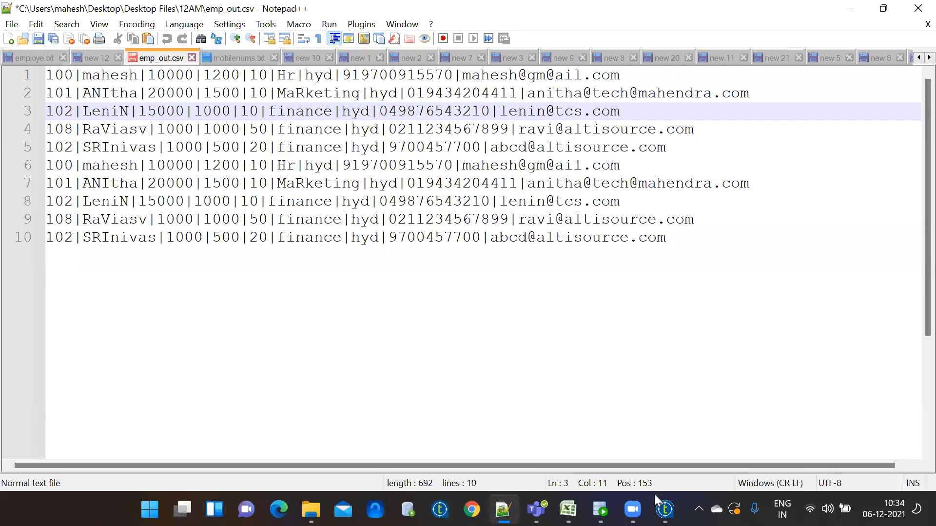
left_click(664, 509)
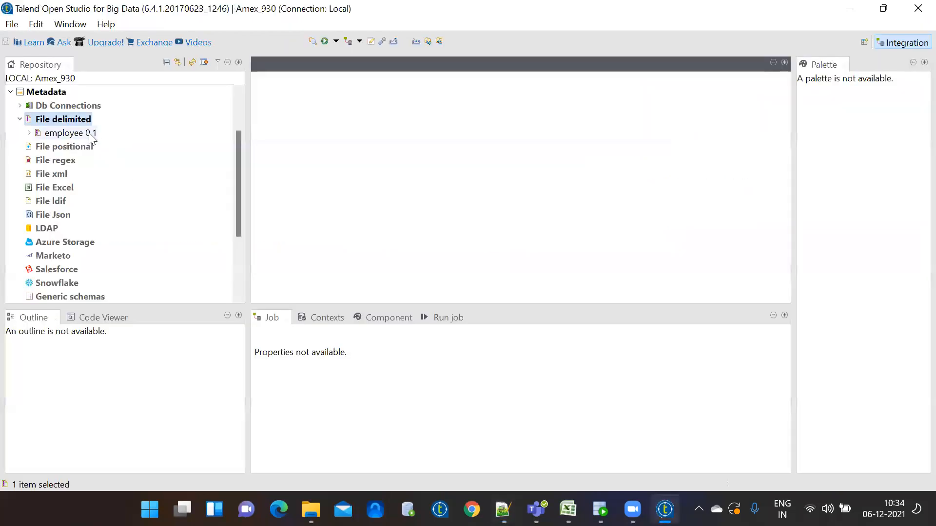
Start another delimited file metadata named pipe_file
right_click(67, 122)
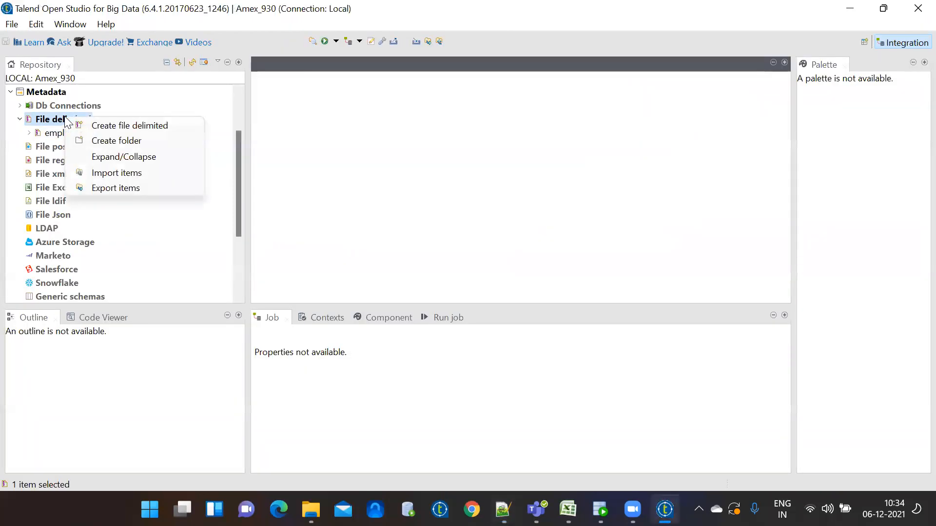
left_click(102, 126)
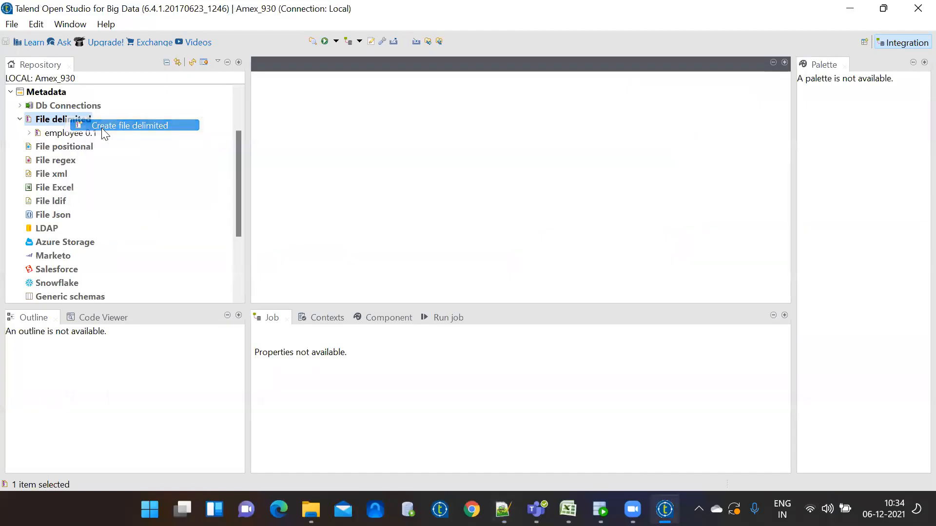
type("pipe_file")
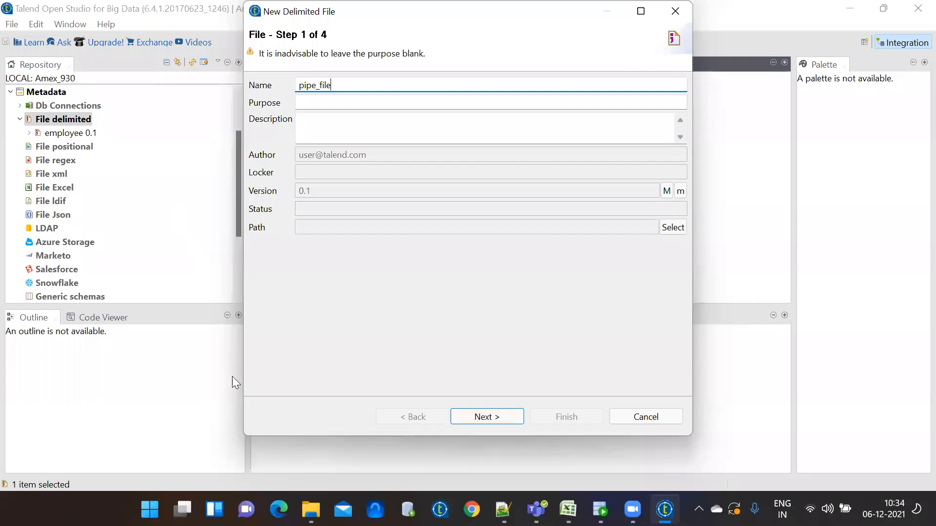
left_click(491, 418)
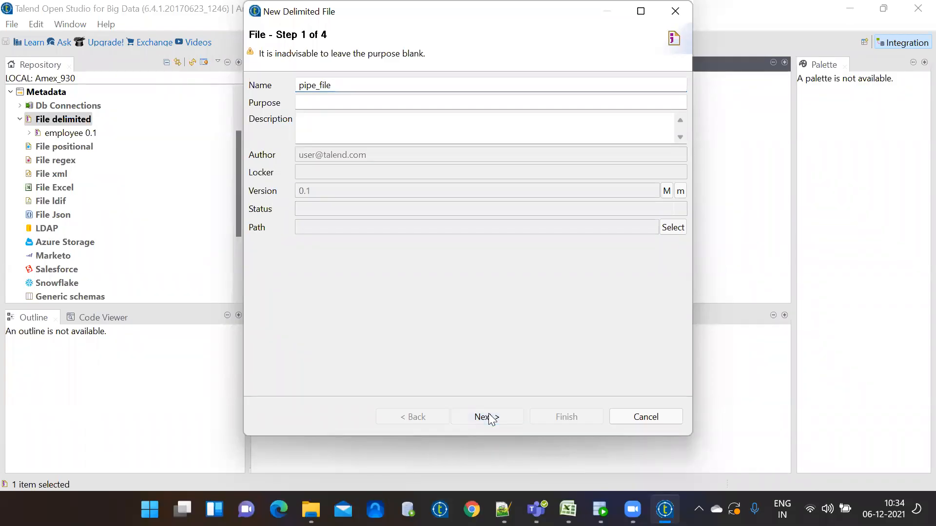
Set emp_out.csv as the wizard's source file after a quick check in Notepad++
left_click(664, 128)
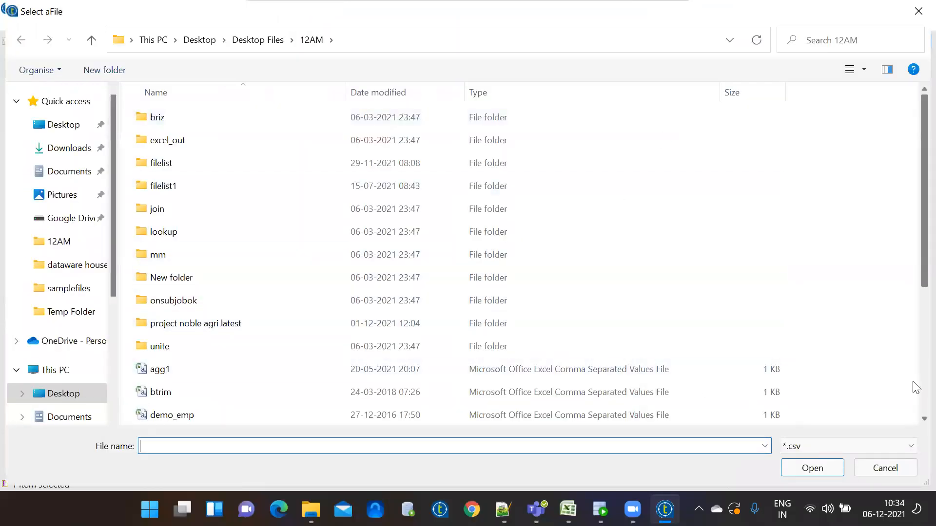
scroll(916, 388, "down", 3)
left_click(207, 237)
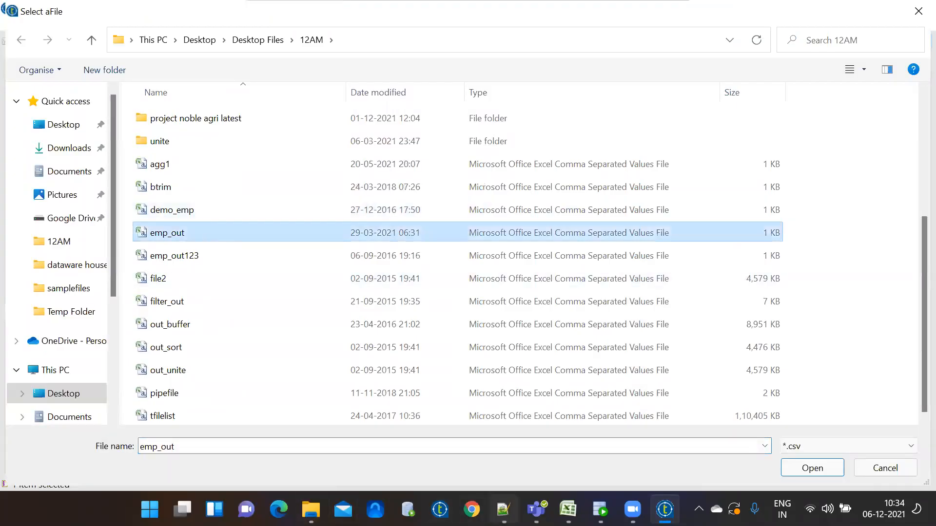
left_click(503, 510)
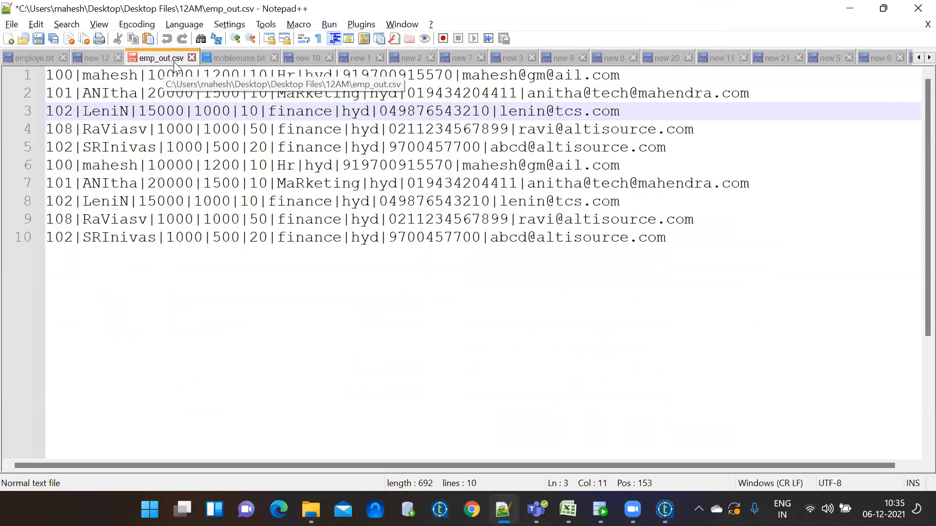
left_click(850, 8)
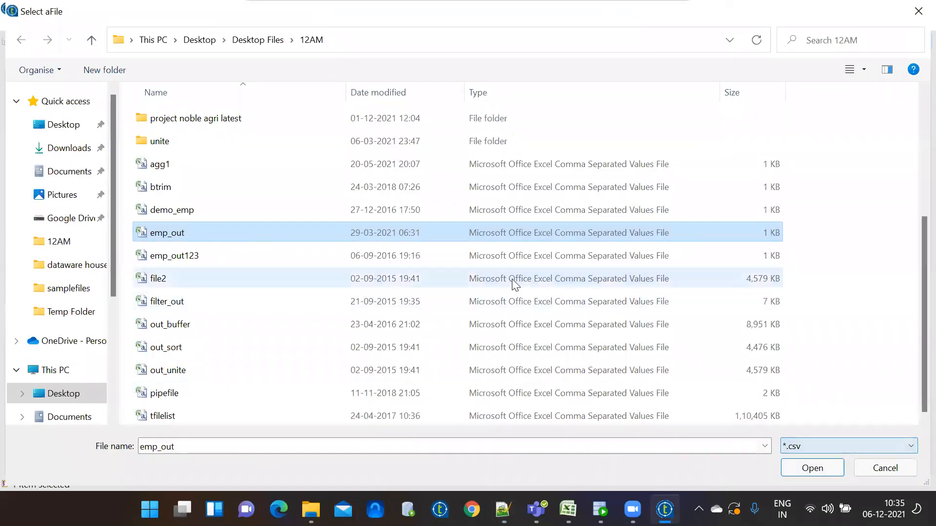
double_click(215, 236)
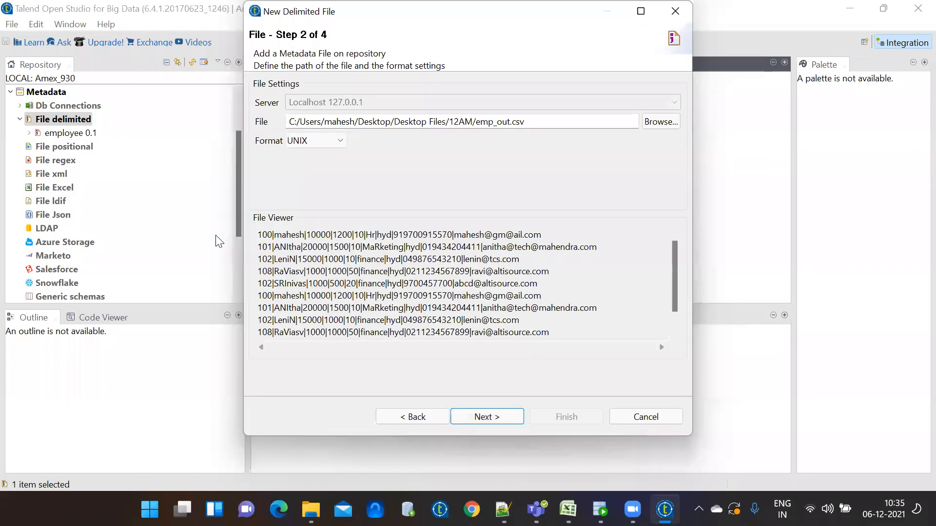
Switch the field separator to Custom UTF8 and remove the ';' value
left_click(488, 418)
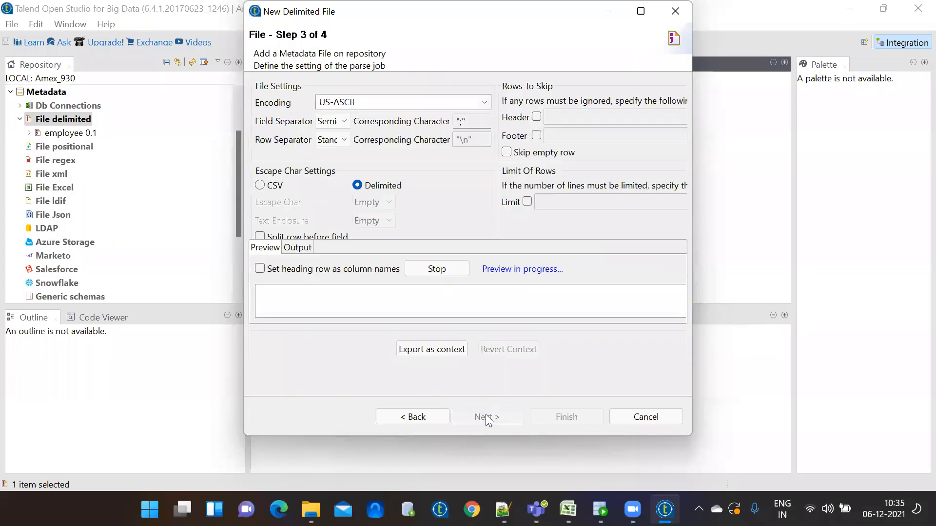
left_click(344, 121)
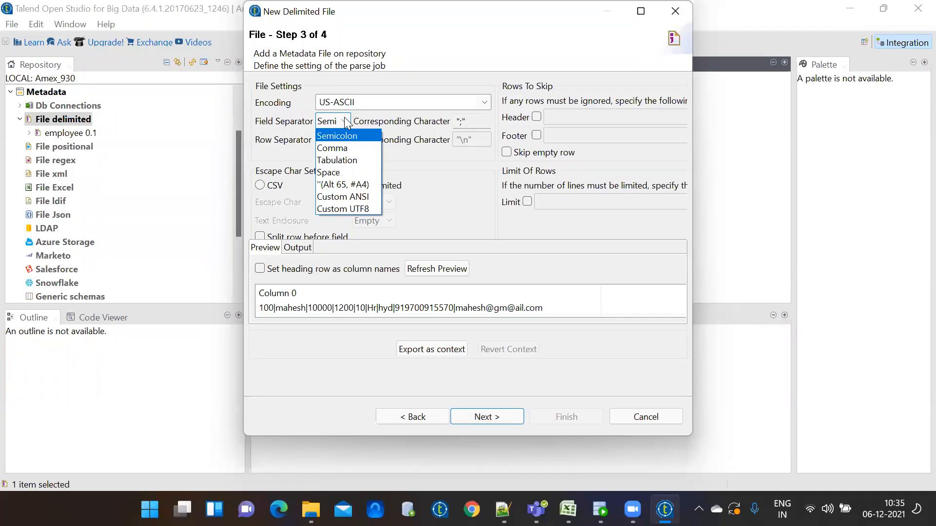
left_click(359, 207)
double_click(469, 121)
left_click(469, 121)
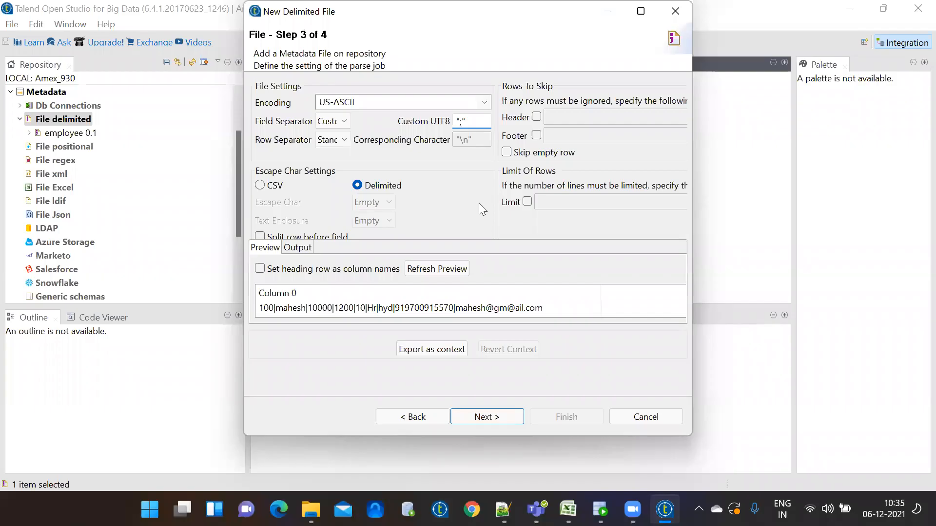
key("BackSpace")
type("|")
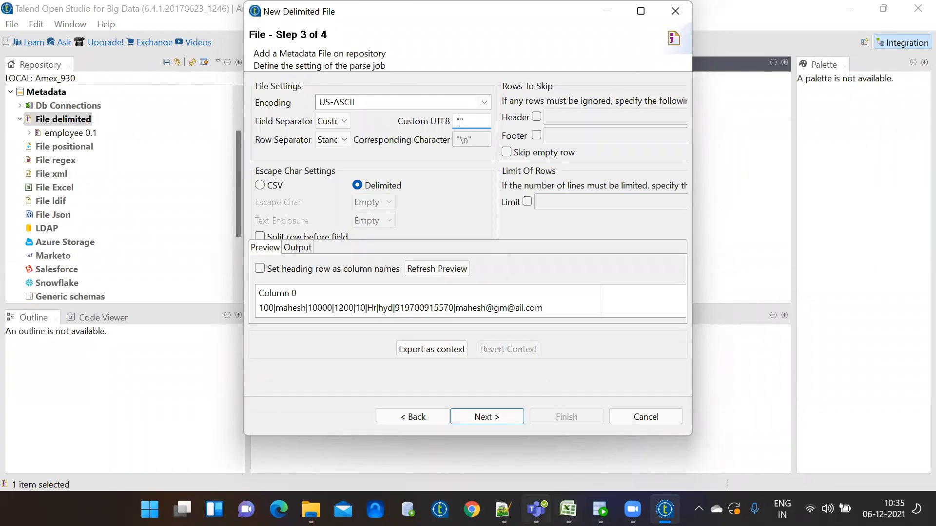
Copy a '|' character from the first row of emp_out.csv in Notepad++
left_click(503, 509)
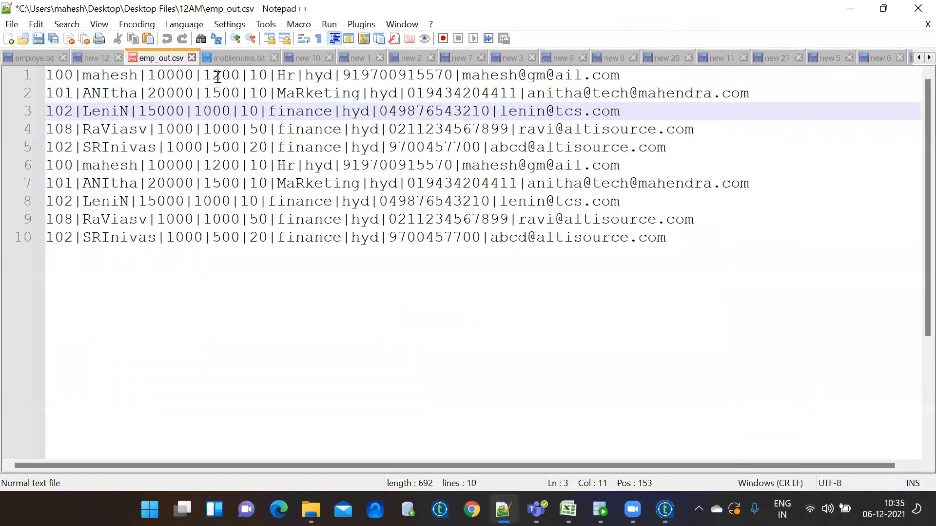
left_click(204, 75)
left_click_drag(204, 75, 195, 75)
key("ctrl+c")
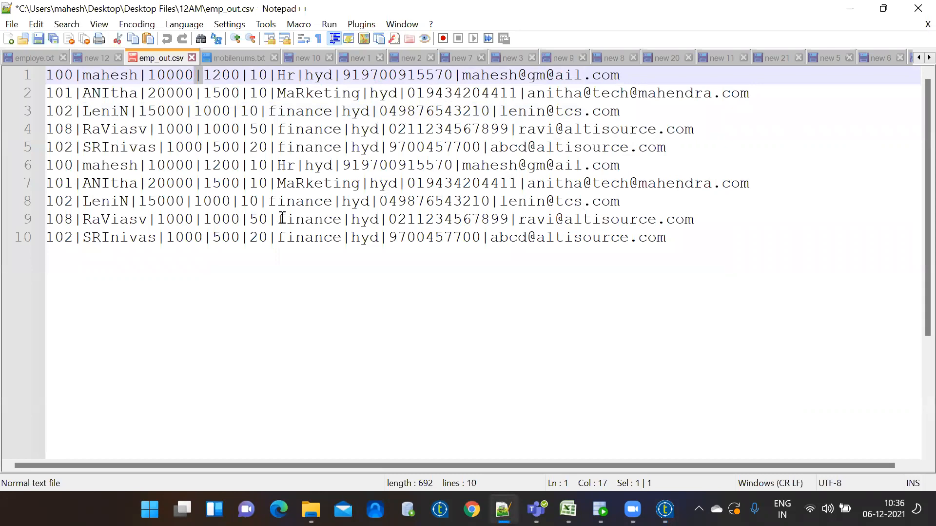
Paste '|' as the custom separator, refresh the preview, and advance to the schema step
left_click(665, 510)
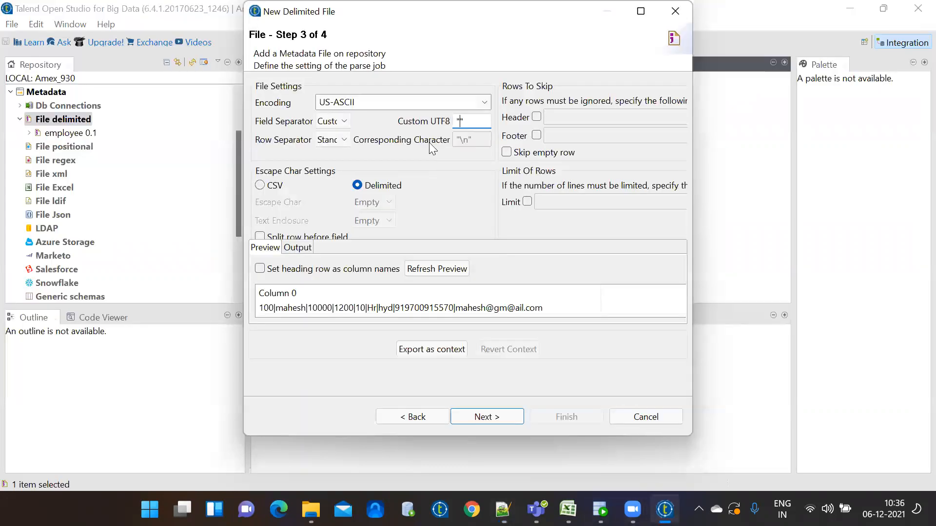
key("ctrl+v")
left_click(435, 269)
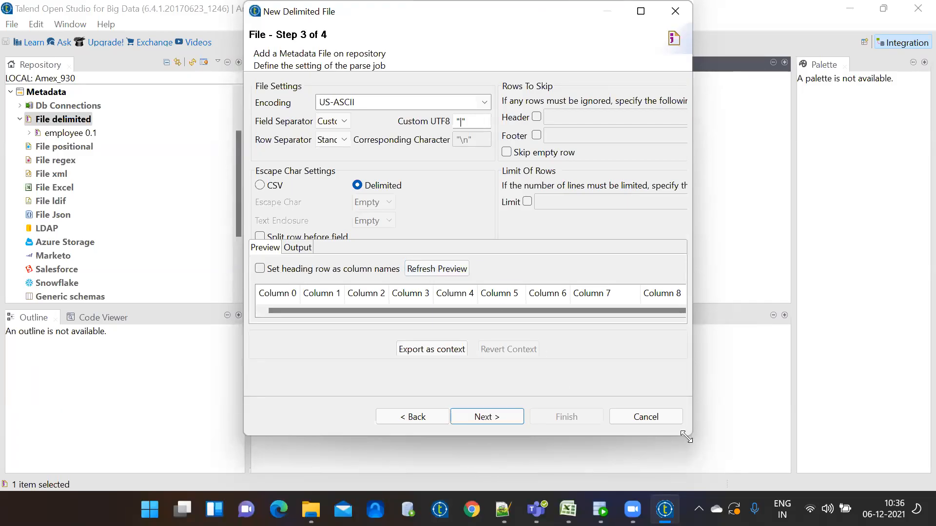
left_click_drag(687, 437, 706, 494)
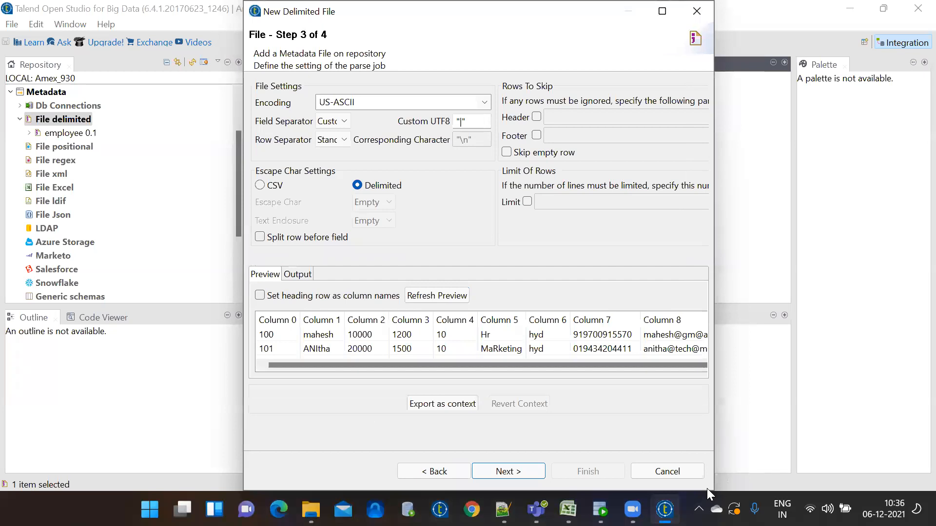
left_click(514, 470)
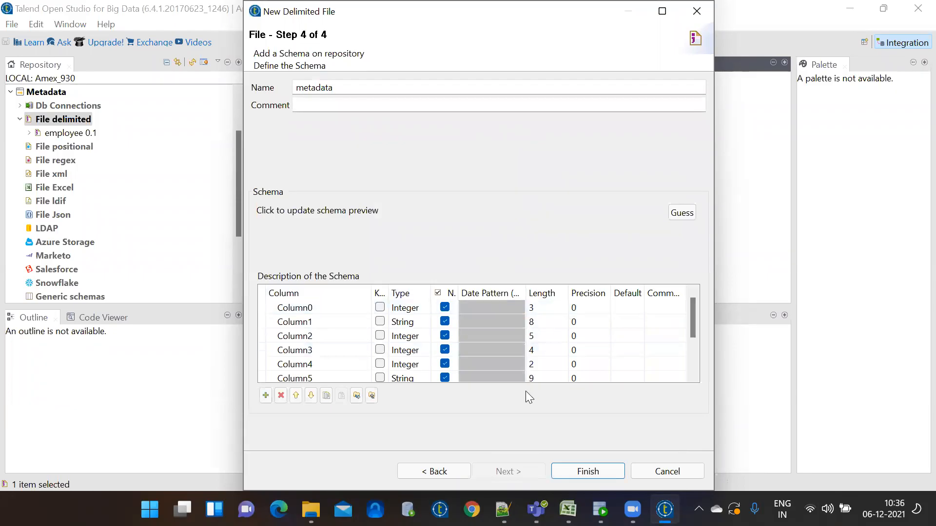
Set lengths for Column0–Column4 to 10, 30, 10, 10 and 10
left_click(544, 307)
type("10")
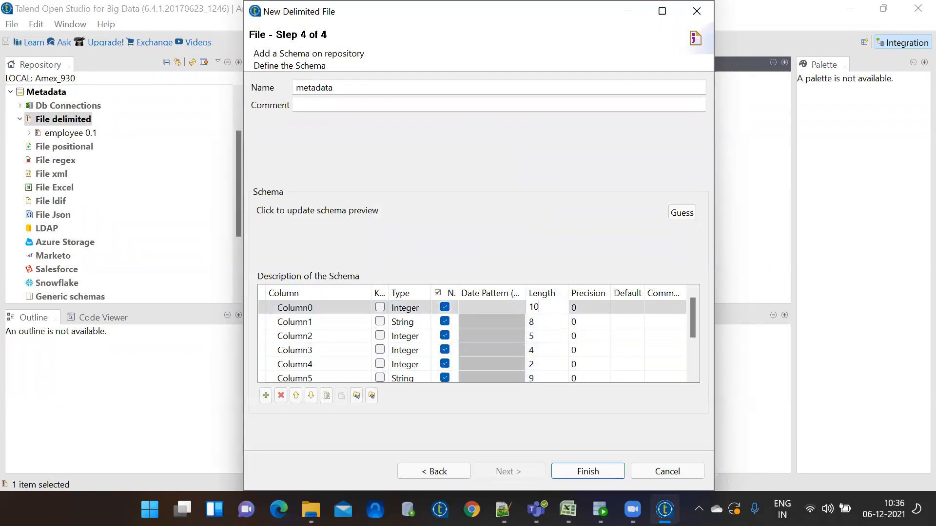
left_click(546, 320)
type("30")
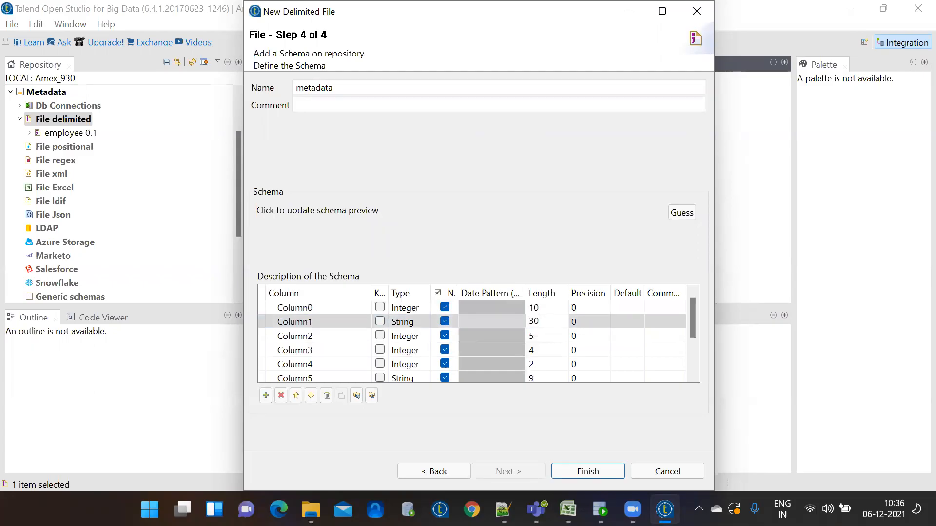
left_click(548, 340)
type("10")
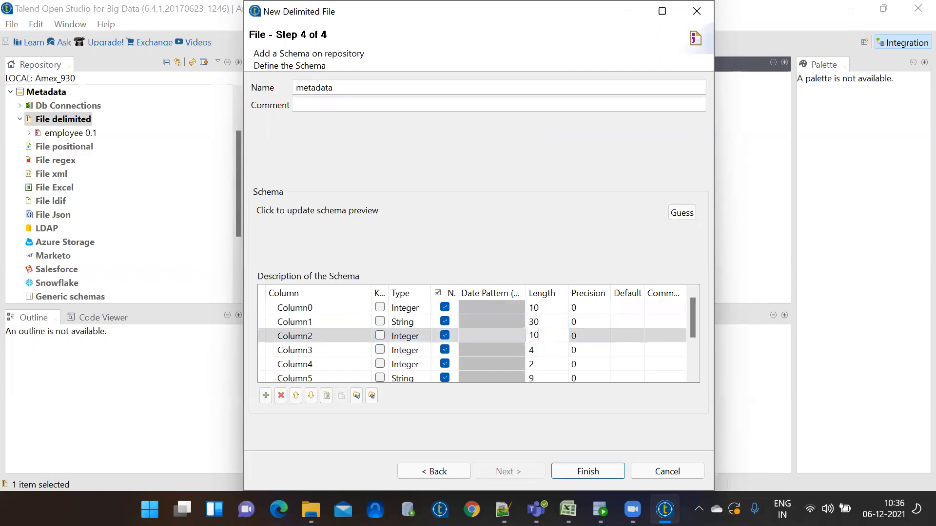
left_click(548, 348)
type("10")
left_click(545, 364)
type("10")
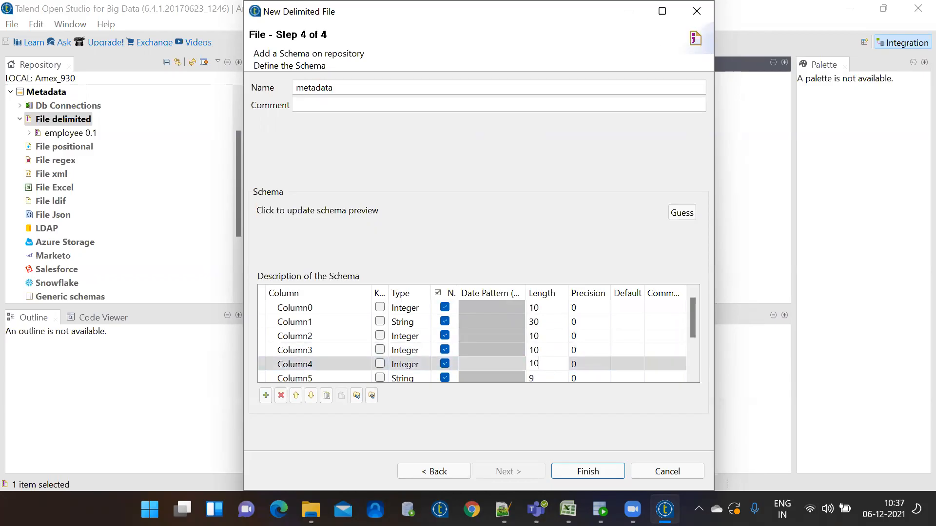
left_click(693, 375)
left_click(694, 375)
left_click(694, 376)
left_click(694, 375)
Set lengths for Column5–Column8 to 30, 30, 40 and 60
left_click(536, 320)
type("30")
left_click(540, 334)
type("30")
left_click(542, 350)
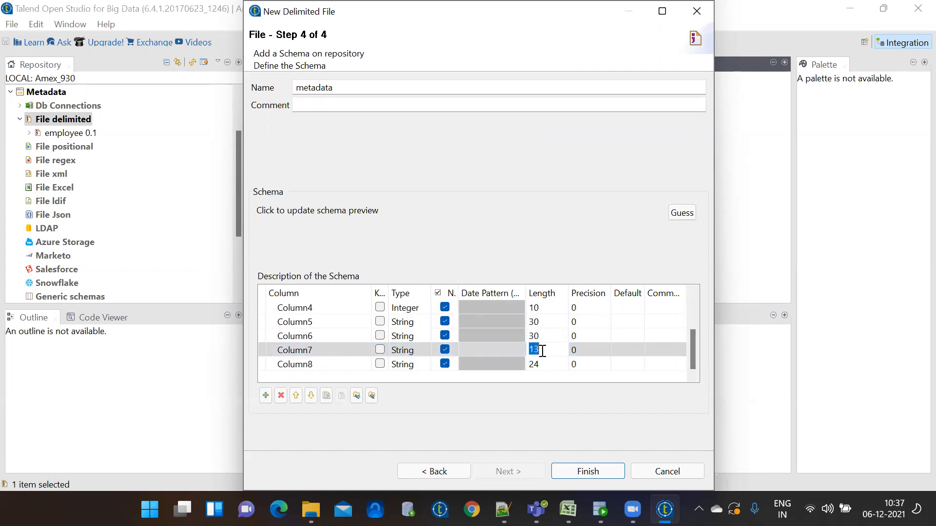
type("40")
left_click(545, 365)
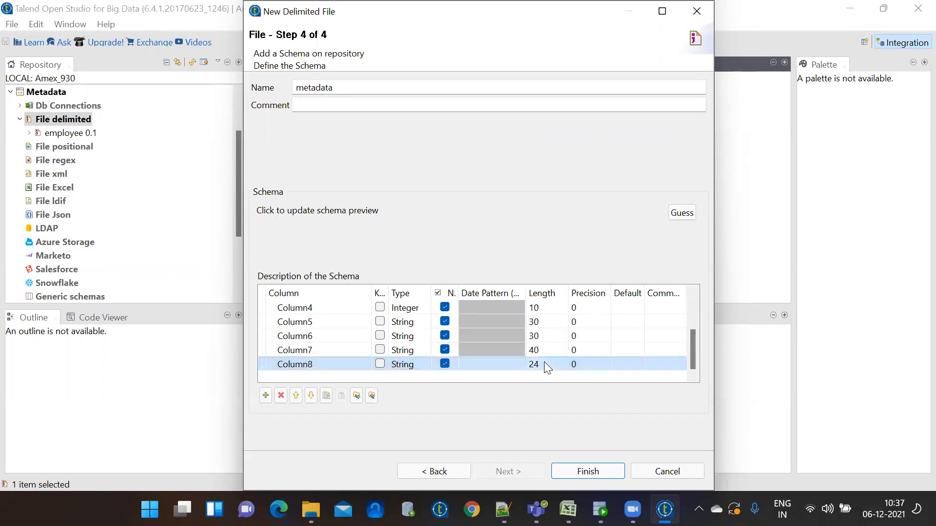
type("60")
left_click_drag(691, 357, 690, 309)
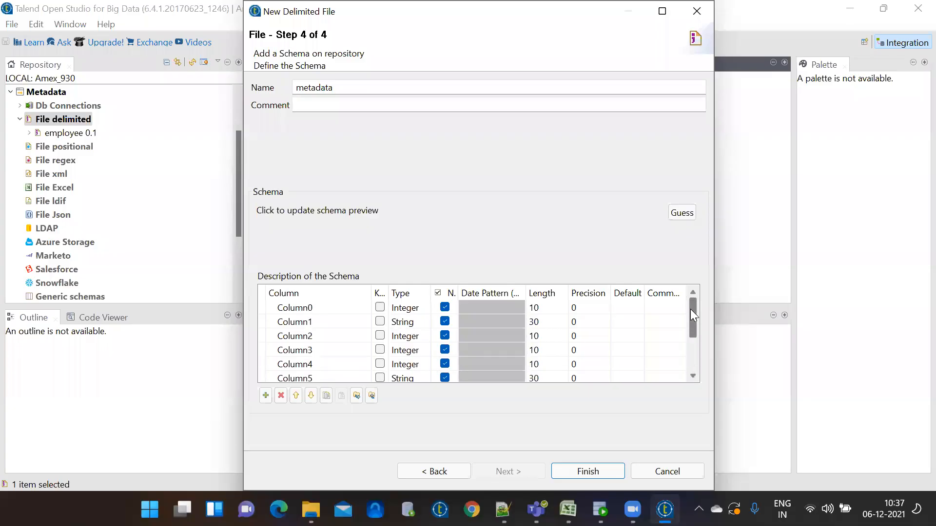
Rename Column0–Column4 to empno, empname, sal, hra and deptno
left_click(341, 307)
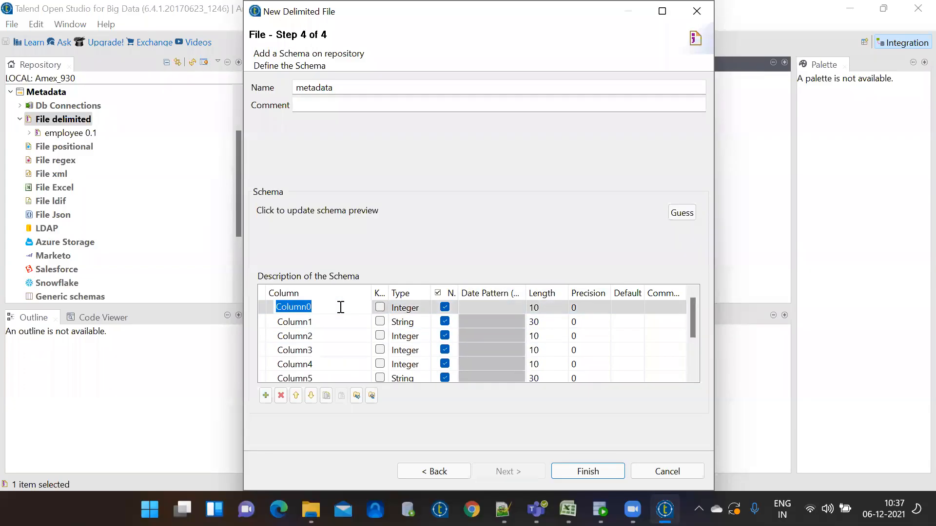
type("empno")
left_click(309, 323)
type("en")
key("BackSpace")
type("mpname")
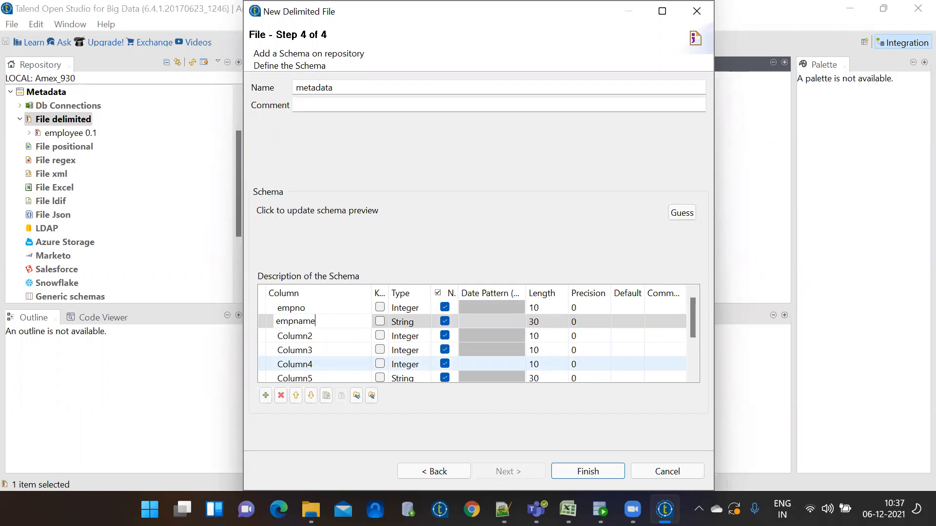
left_click(322, 337)
type("sal")
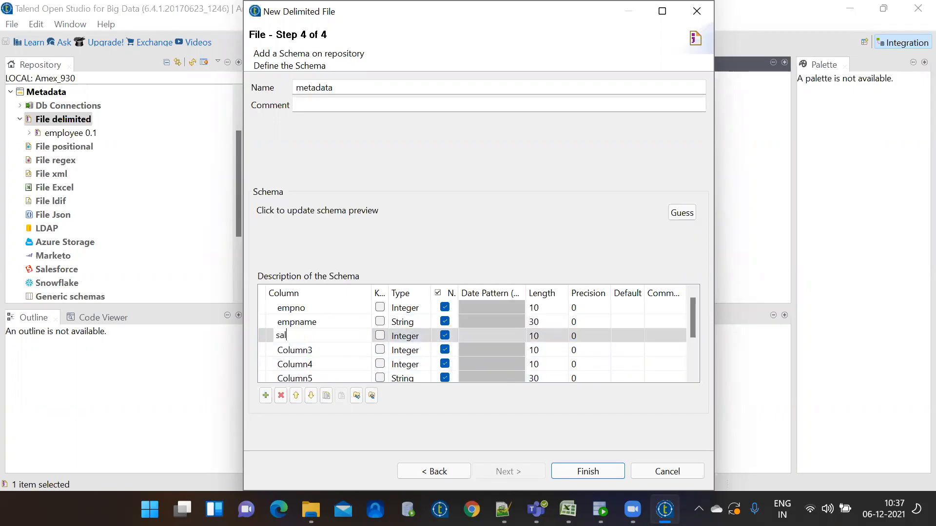
left_click(318, 350)
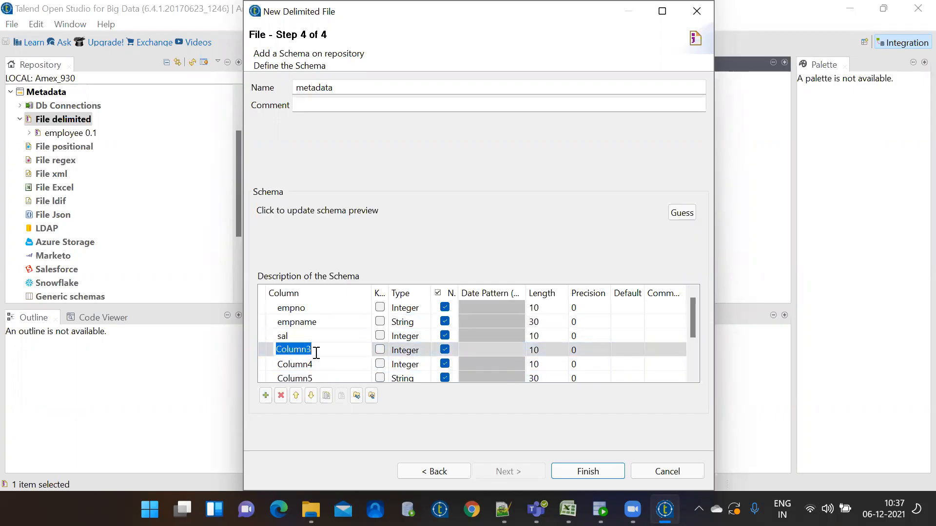
type("hra")
left_click(316, 366)
type("deo")
key("BackSpace")
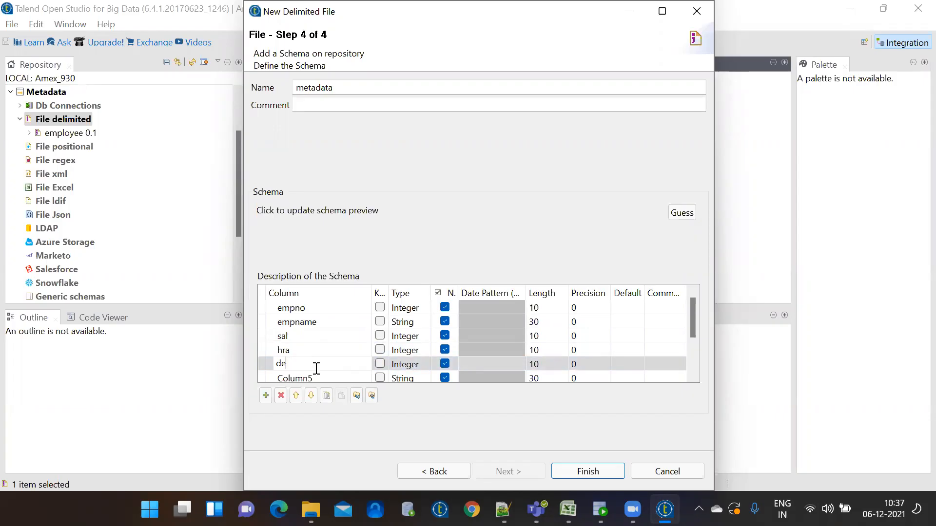
type("ptno")
Rename Column5 to deptname and Column6 to loc
left_click(313, 375)
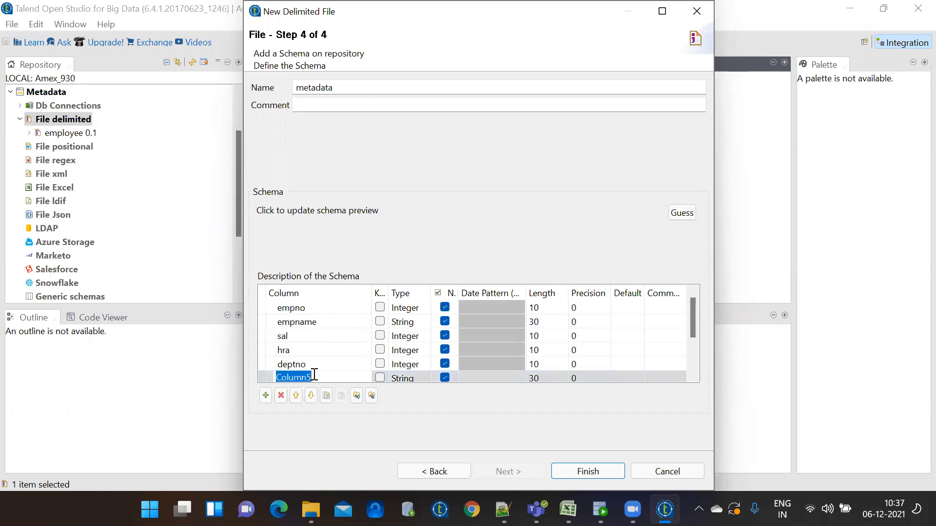
type("deptname")
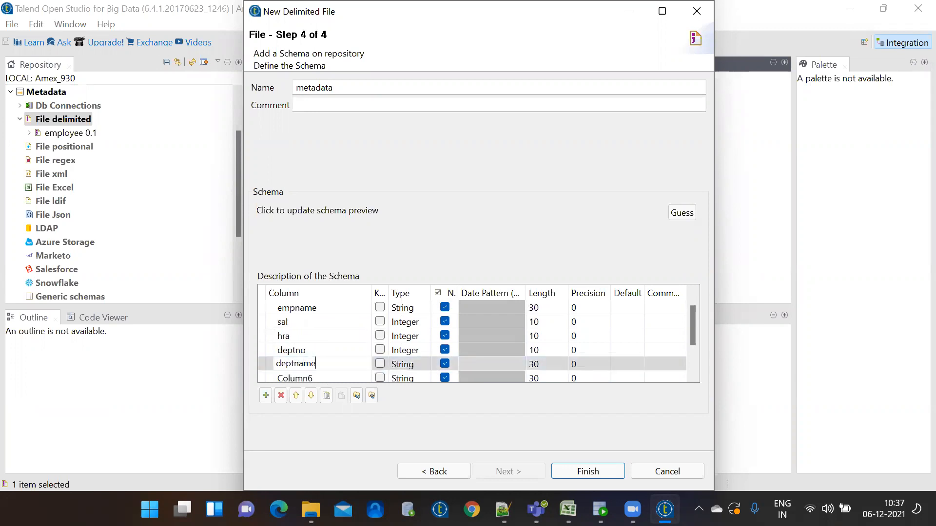
left_click(313, 380)
type("loc")
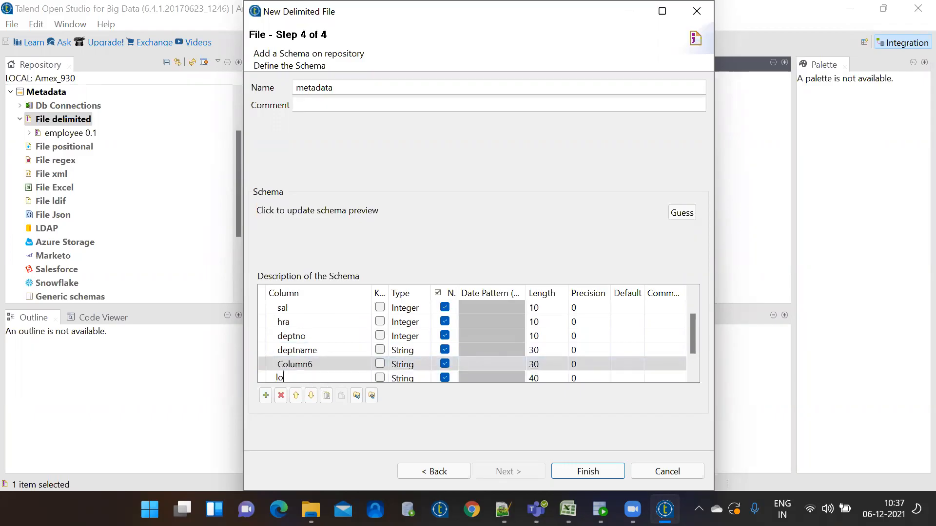
key("Return")
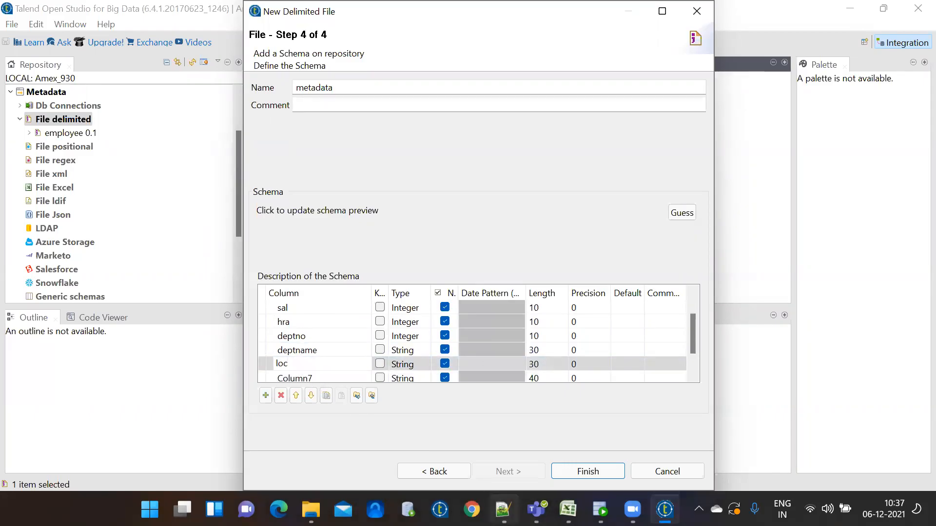
Check the mobile number lengths in emp_out.csv in Notepad++
left_click(503, 510)
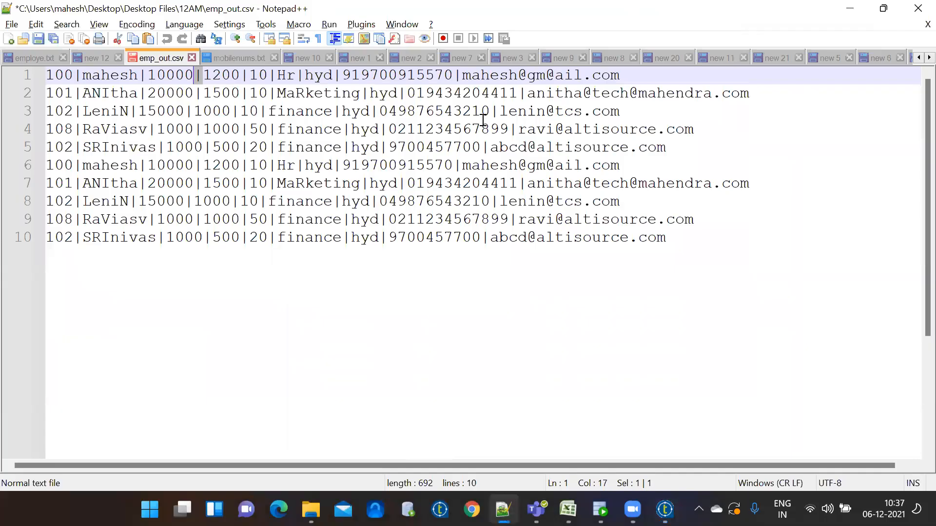
left_click(452, 93)
double_click(452, 93)
left_click(418, 111)
double_click(418, 111)
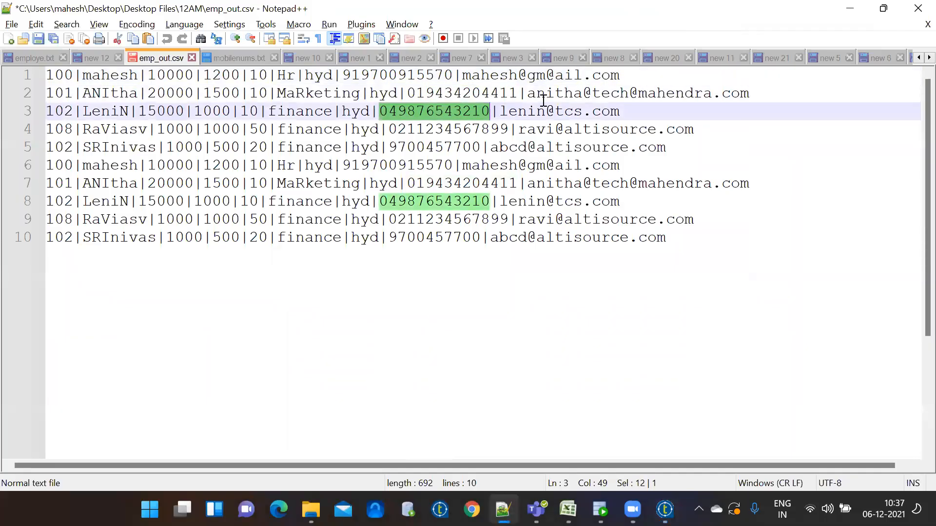
left_click(574, 93)
Rename Column7 to mobnum and Column8 to mailid, then finish to save pipe_file 0.1
left_click(503, 509)
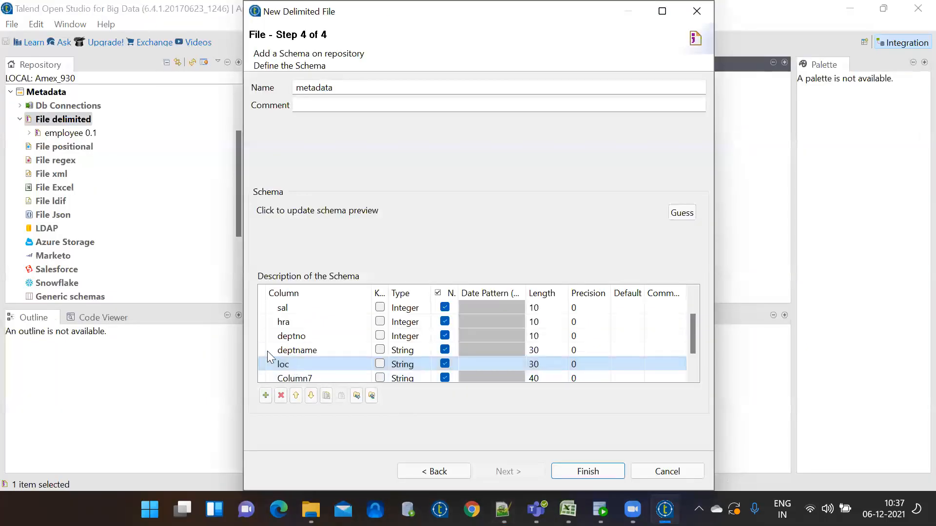
left_click(305, 375)
type("mobnu")
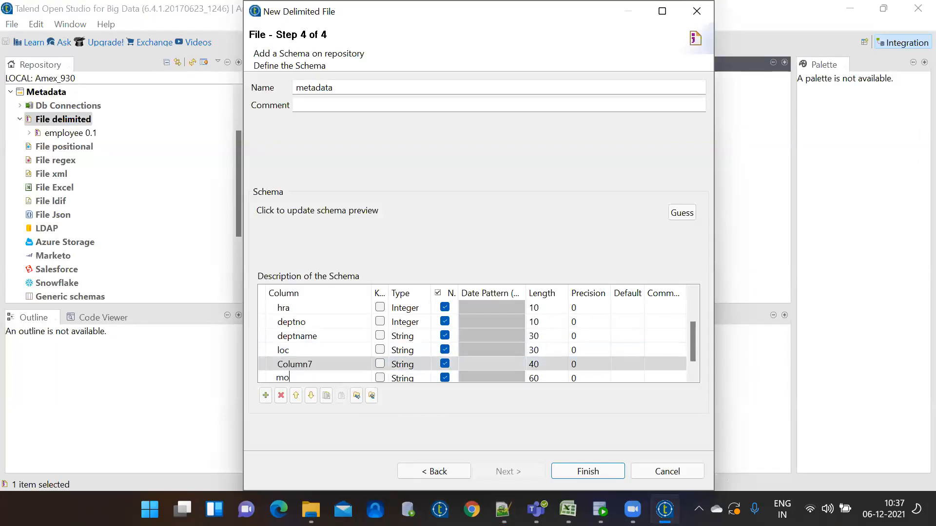
type("m")
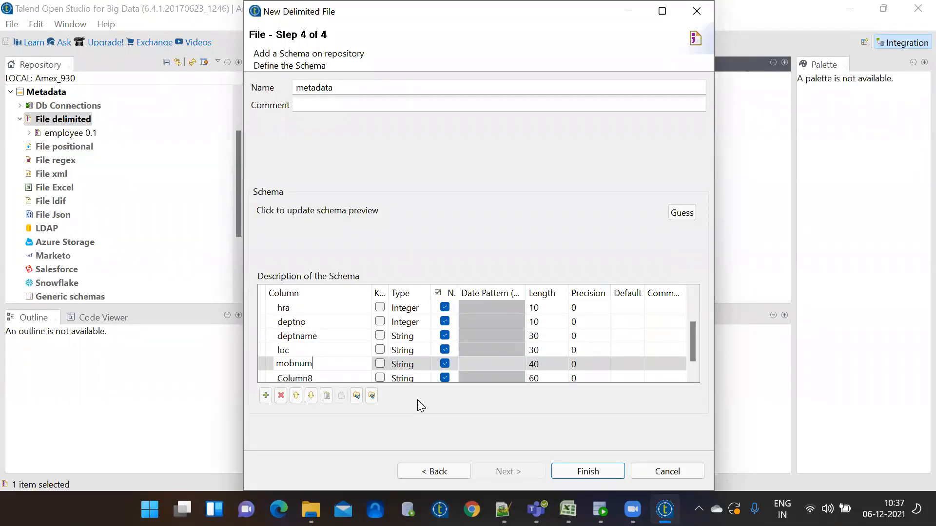
left_click(340, 376)
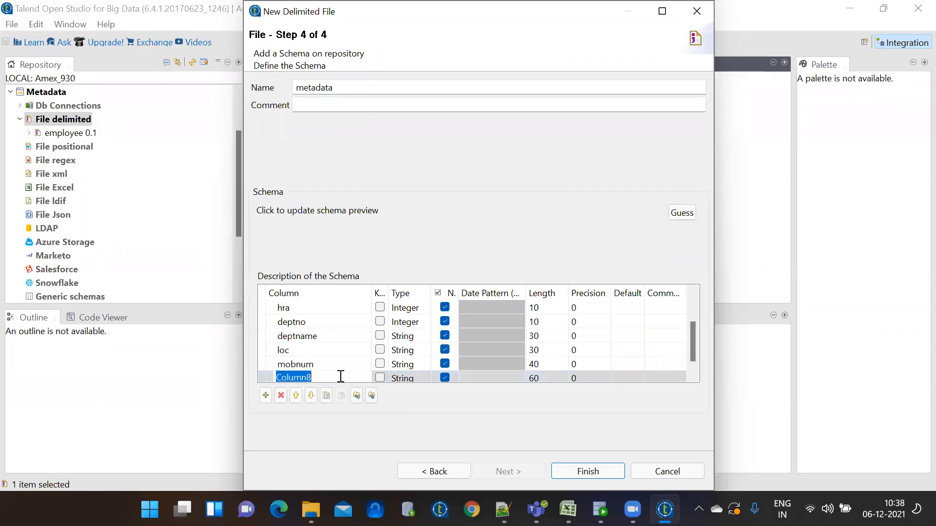
type("mailid")
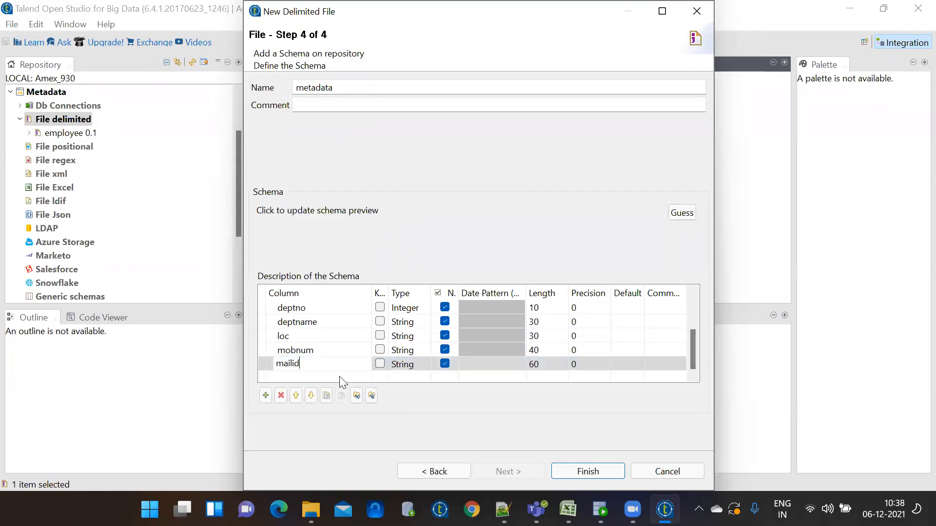
left_click(602, 477)
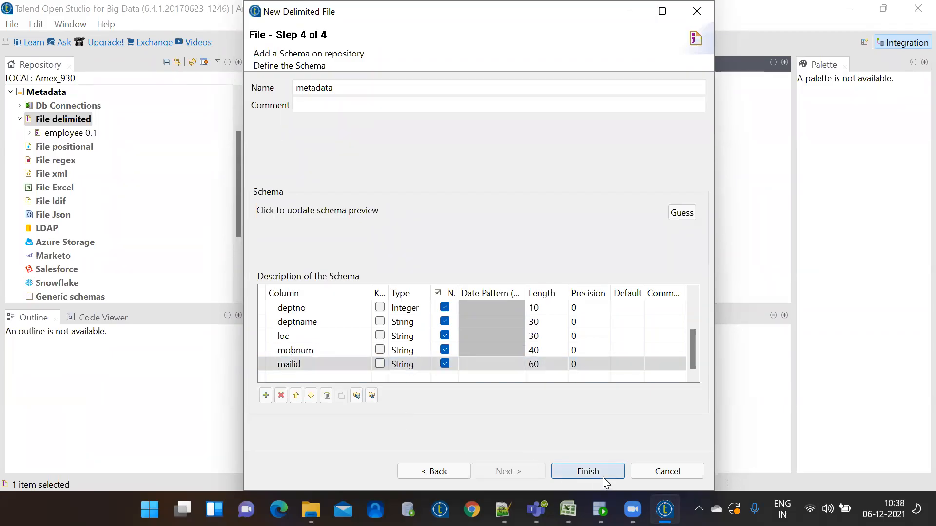
Show the pipe_file 0.1 metadata properties (name pipe_file, version 0.1) from the Repository
left_click(60, 134)
left_click(65, 148)
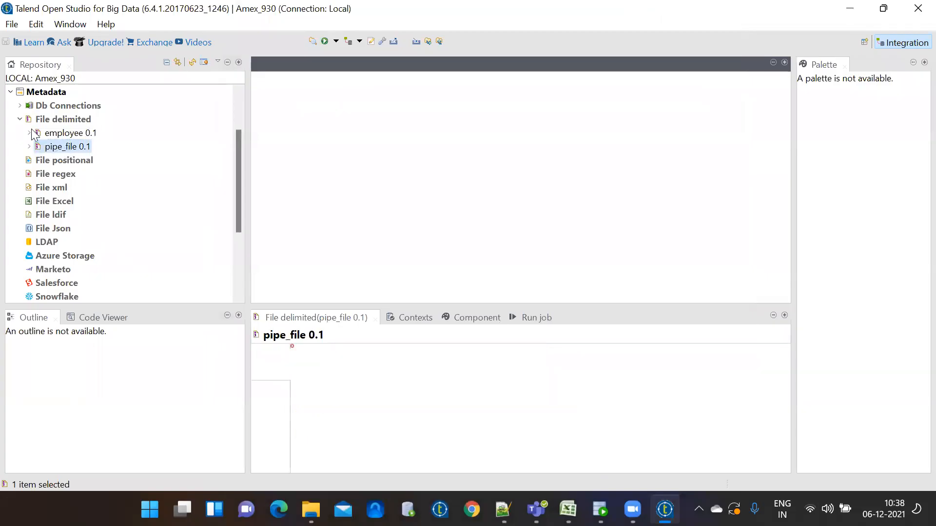
left_click(20, 120)
left_click(21, 120)
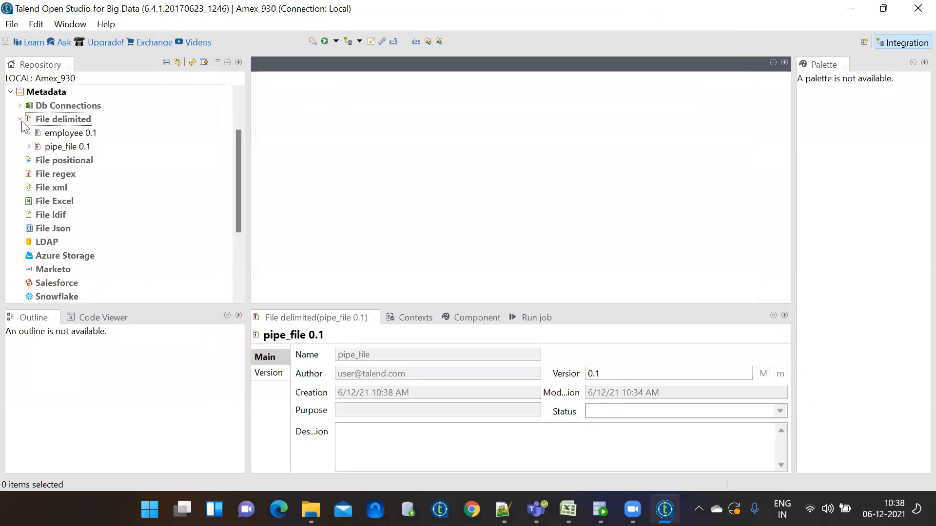
left_click_drag(240, 159, 240, 112)
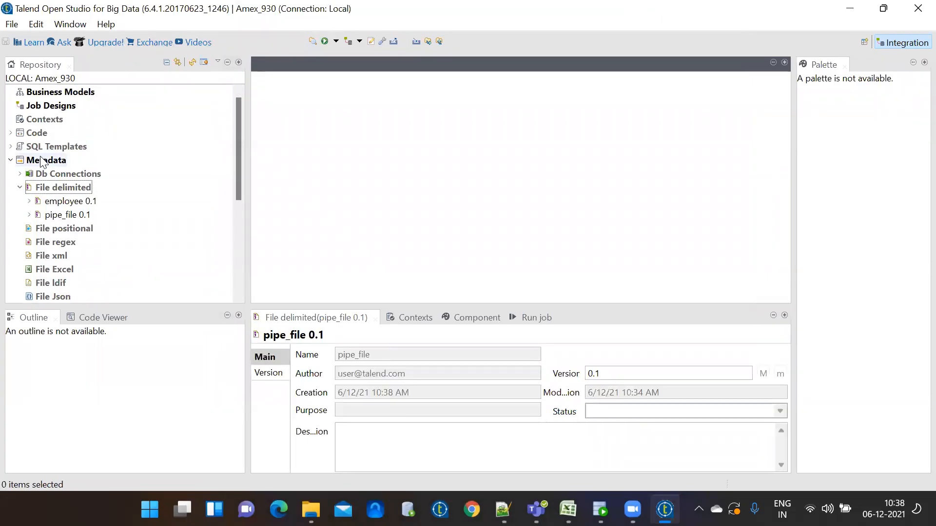
Collapse and re-expand the Metadata tree, leaving the File delimited group selected
left_click(10, 160)
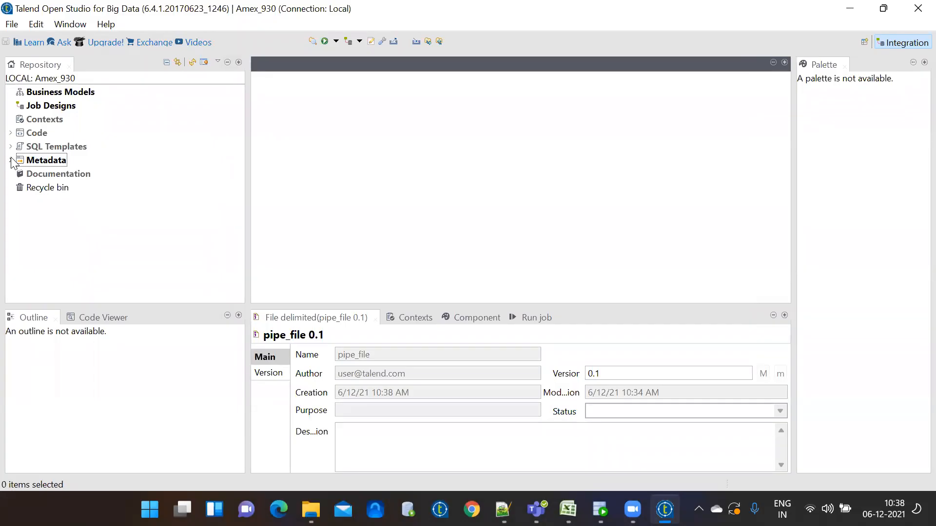
left_click(10, 160)
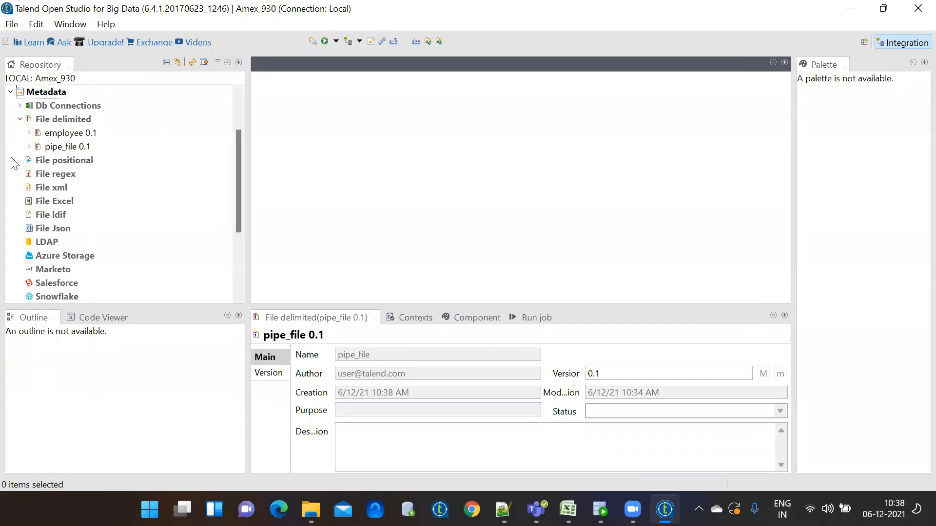
left_click(64, 105)
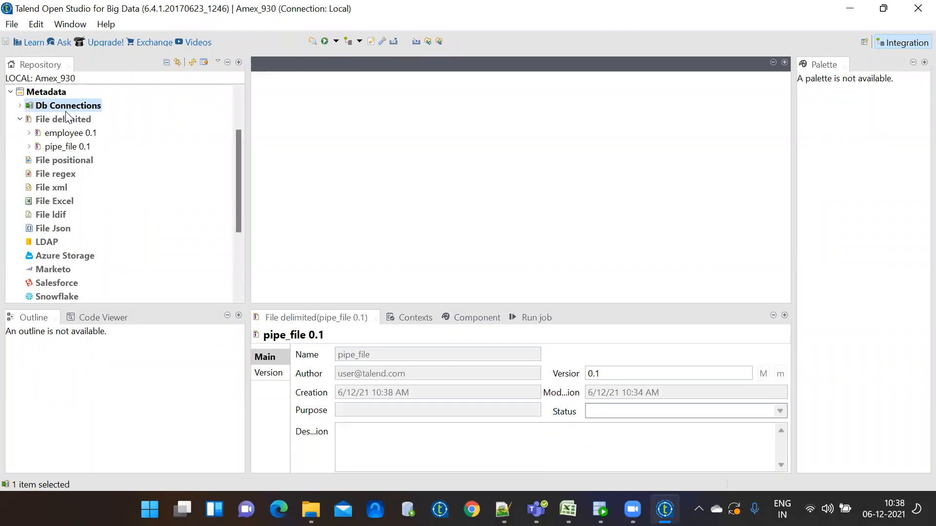
left_click(67, 120)
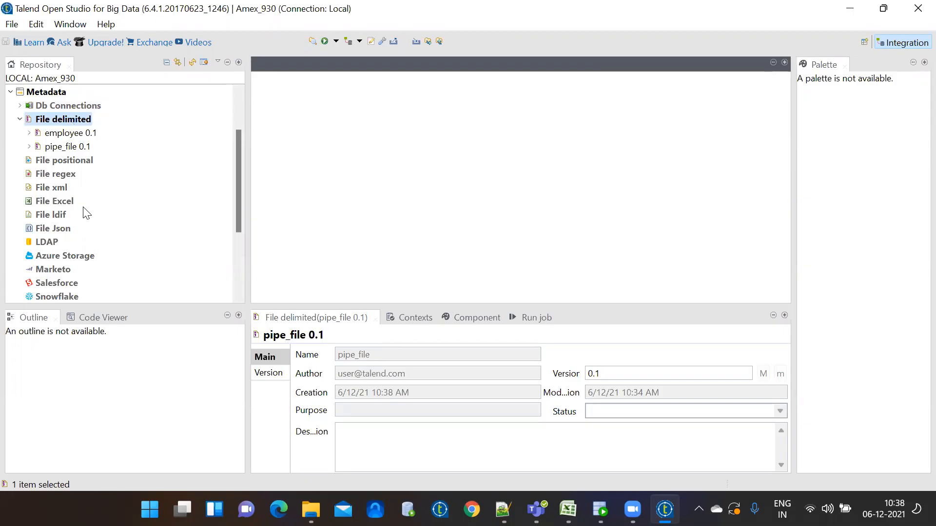
left_click(19, 121)
left_click(55, 106)
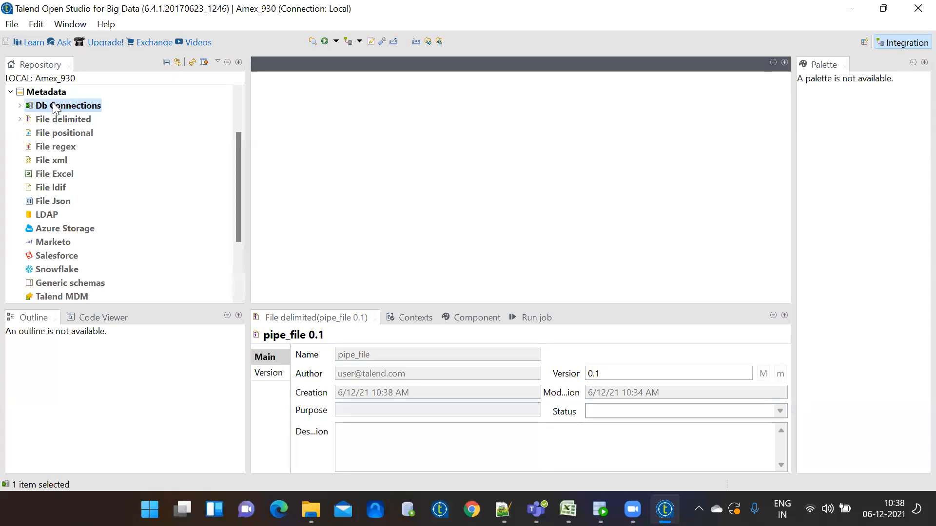
left_click(58, 119)
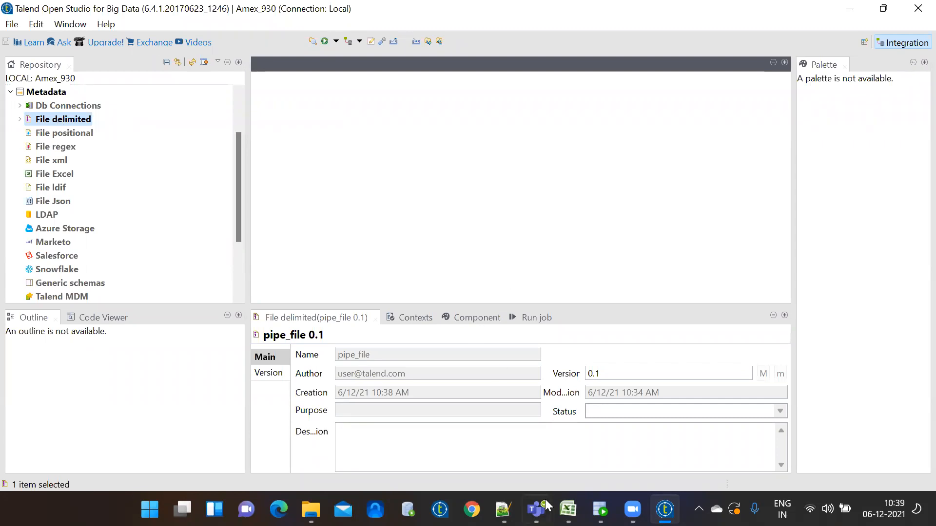
left_click(600, 510)
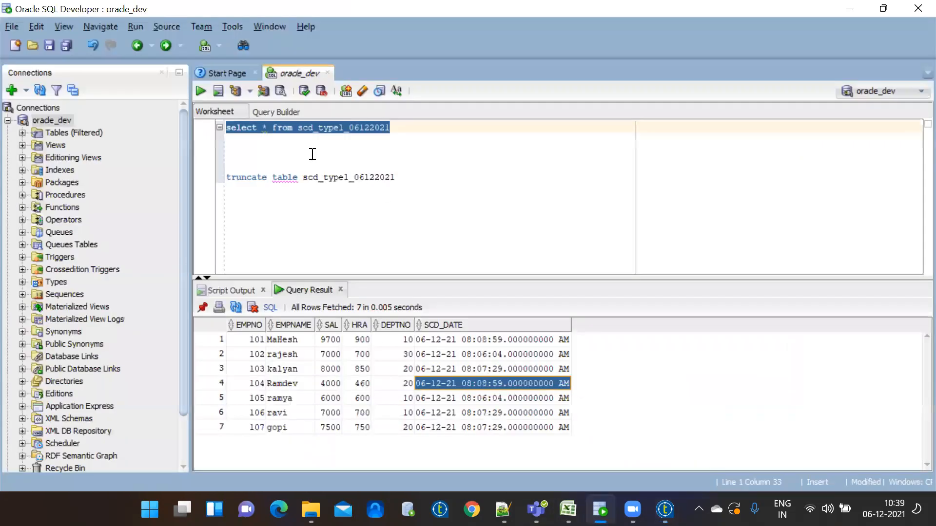
left_click(437, 126)
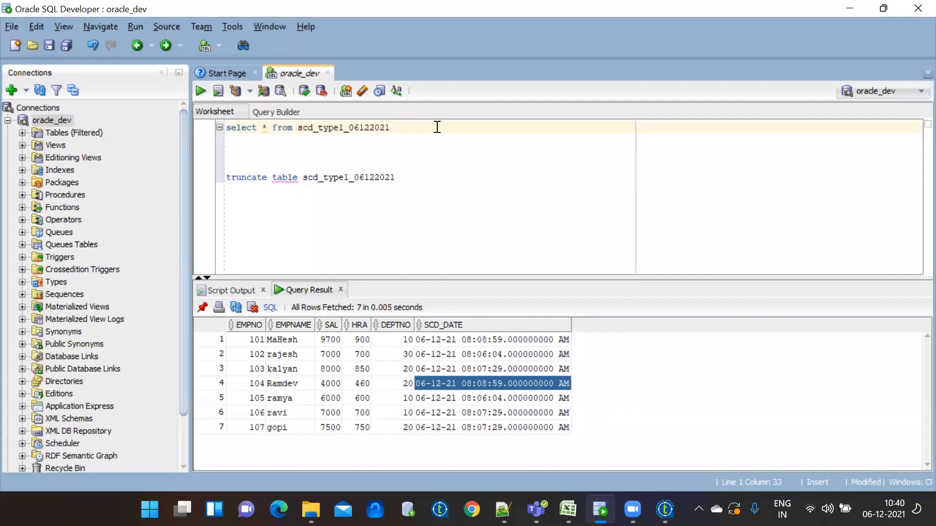
left_click(853, 8)
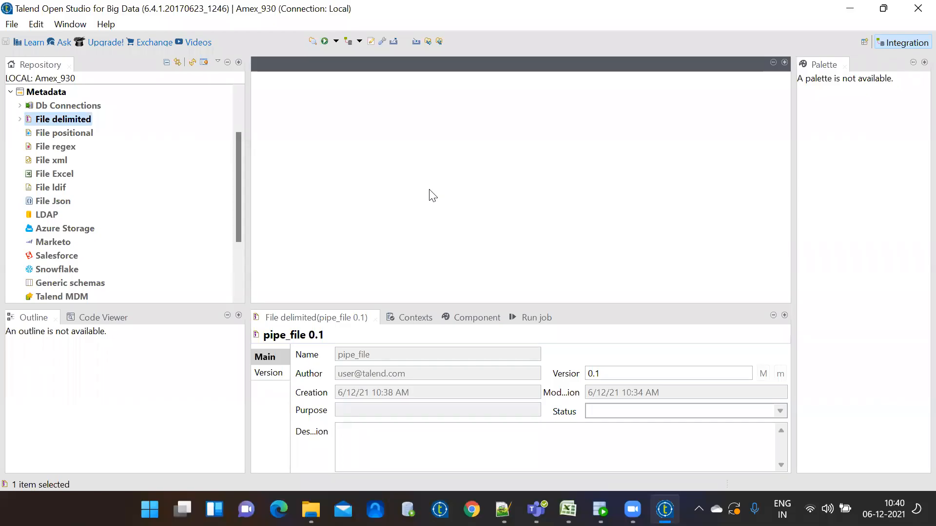
left_click(429, 84)
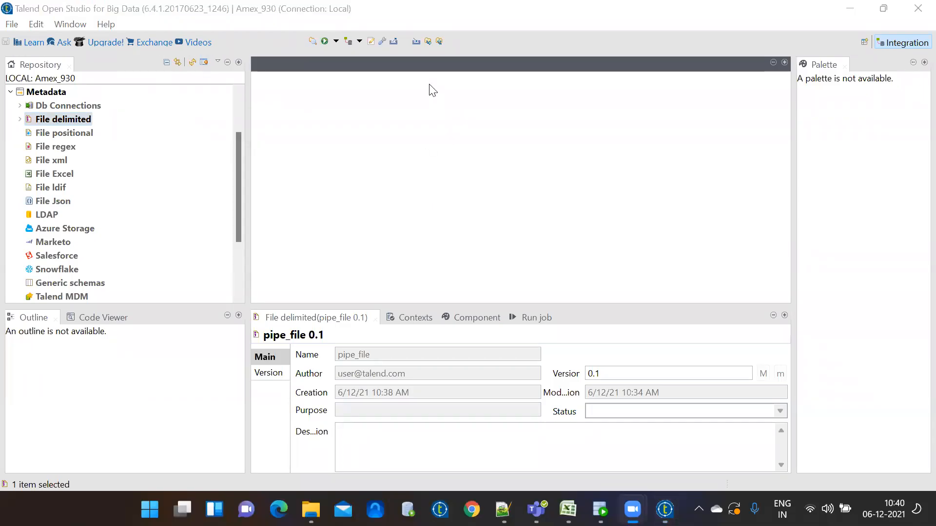